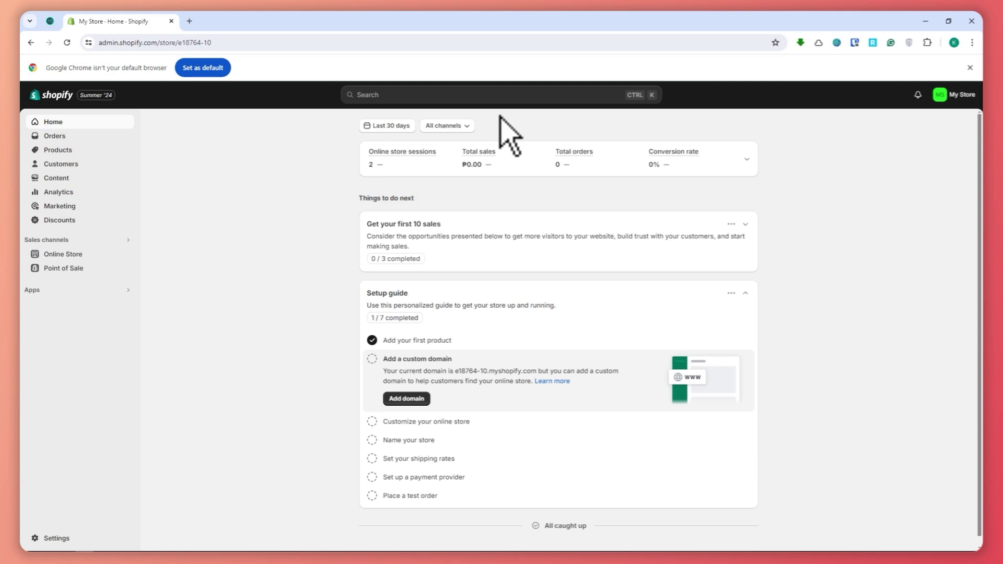
# Search 'autods' in the Shopify App Store, open the Auto DS listing and install it with access granted.
pyautogui.click(434, 97)
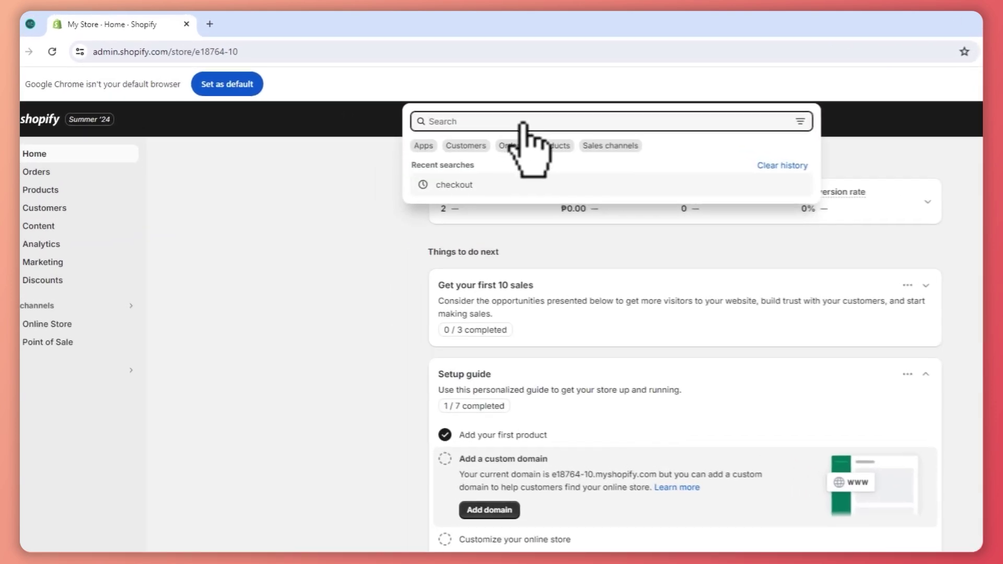
pyautogui.write('autods')
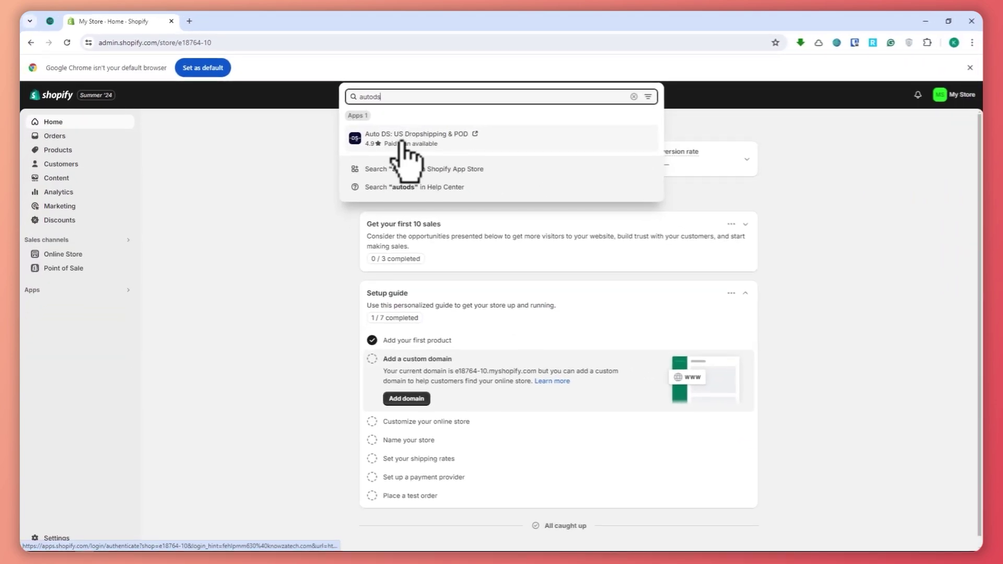
pyautogui.click(382, 168)
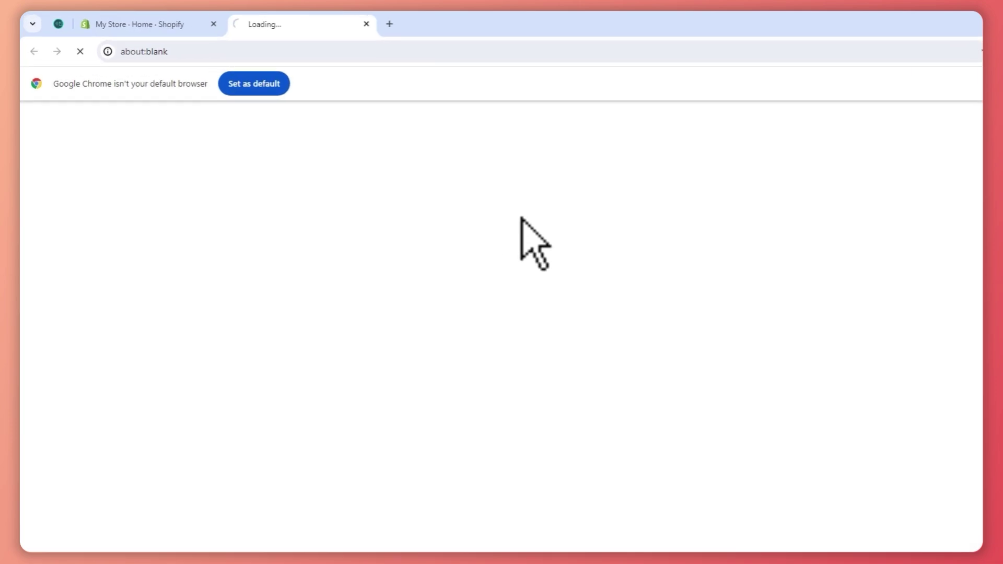
pyautogui.click(127, 25)
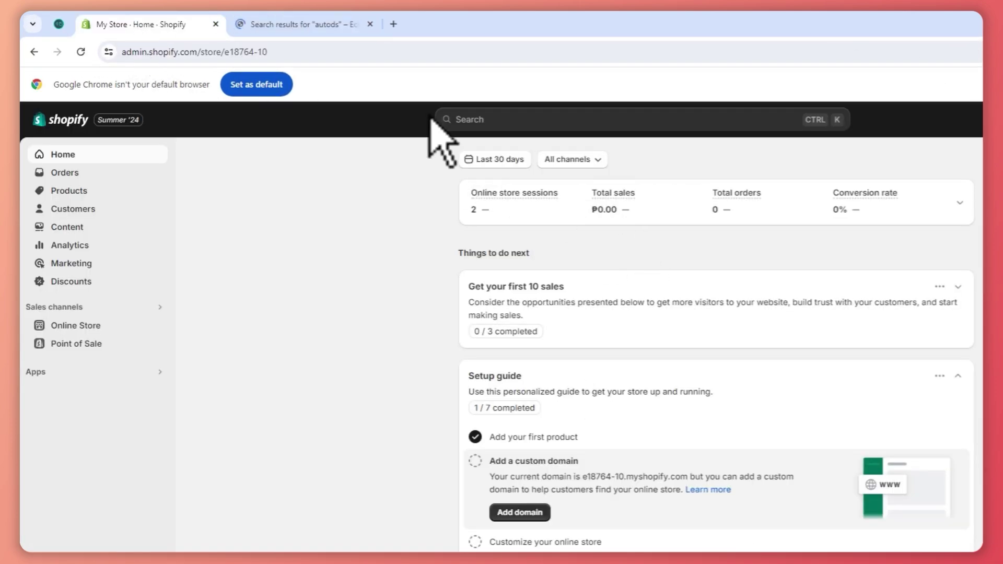
pyautogui.click(327, 24)
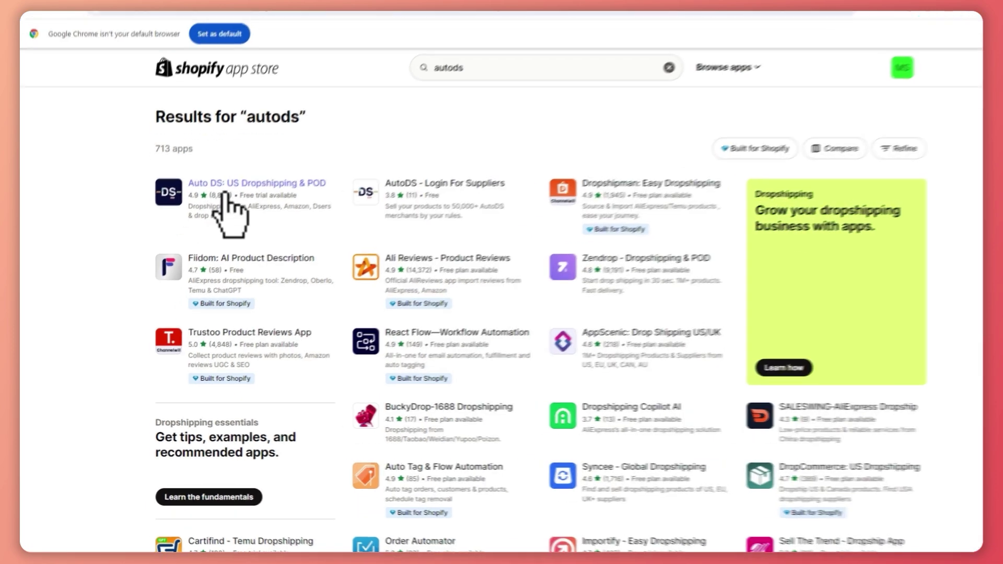
pyautogui.click(211, 216)
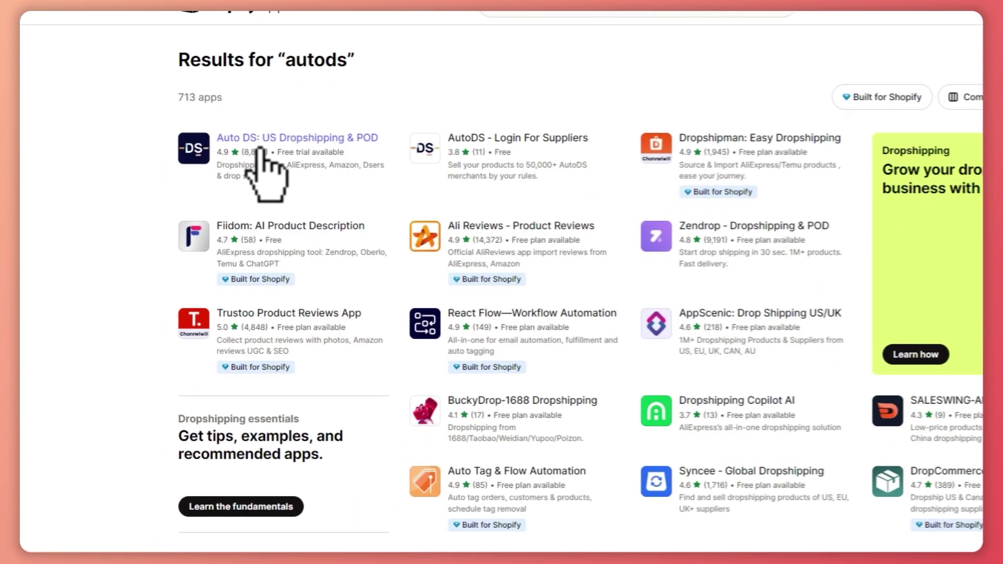
pyautogui.click(285, 316)
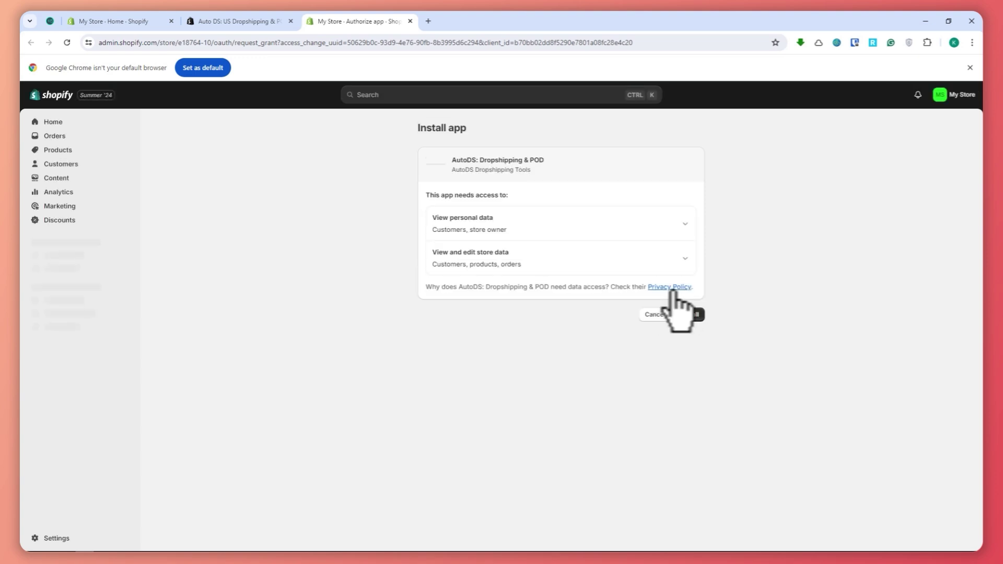
pyautogui.click(684, 311)
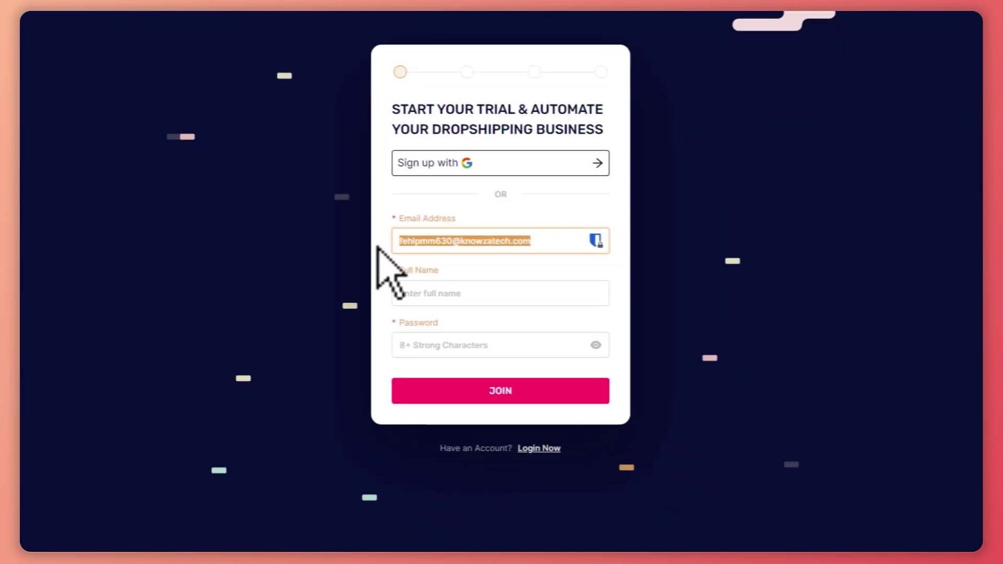
# Enter the account e-mail, full name and password on the sign-up card and submit with JOIN.
pyautogui.press('BackSpace')
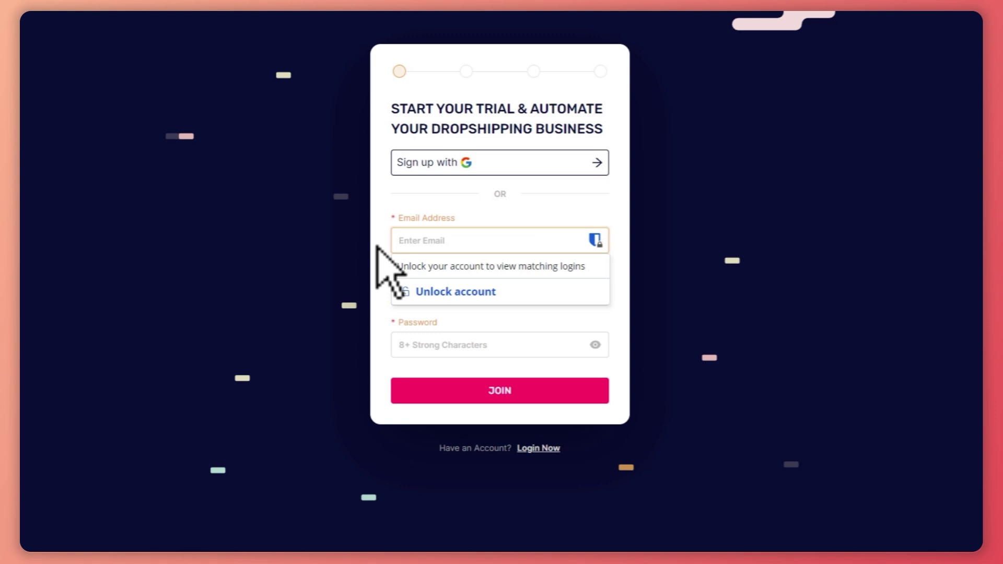
pyautogui.click(518, 277)
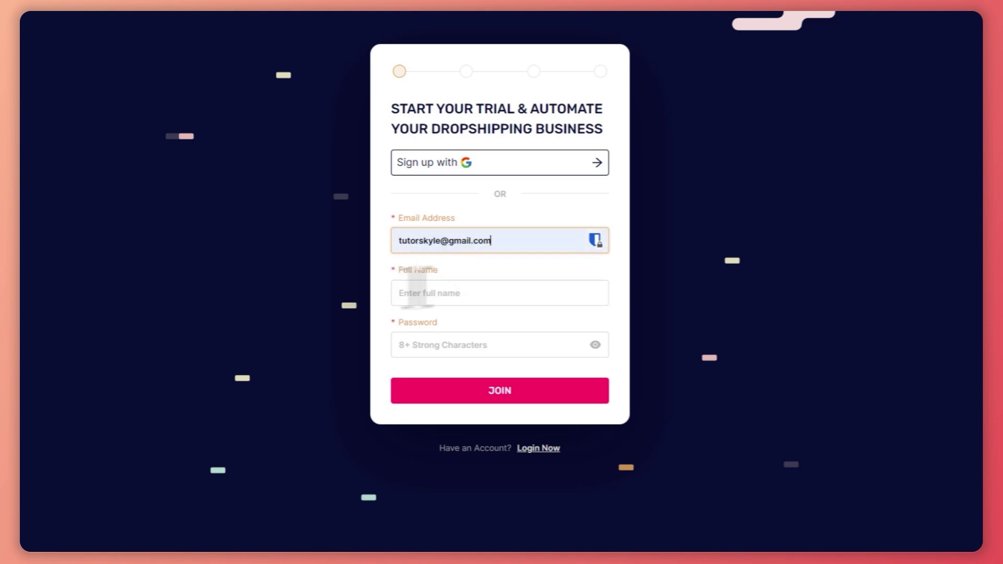
pyautogui.click(461, 294)
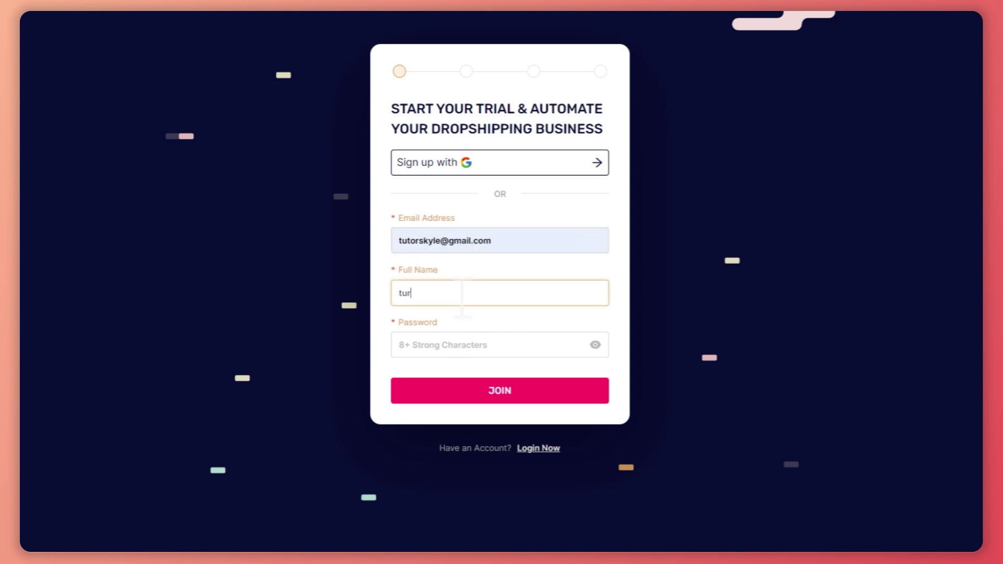
pyautogui.click(459, 346)
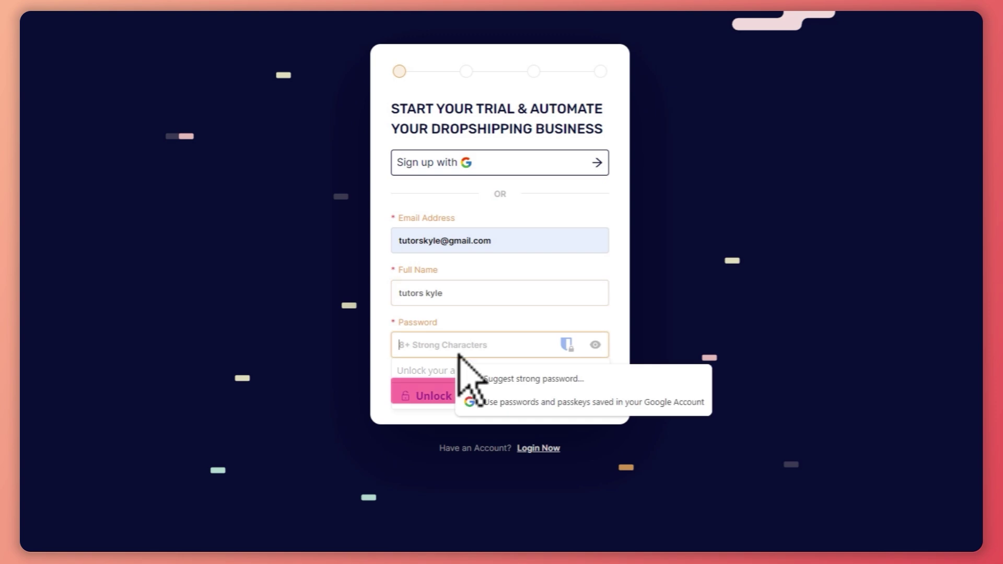
pyautogui.write('t')
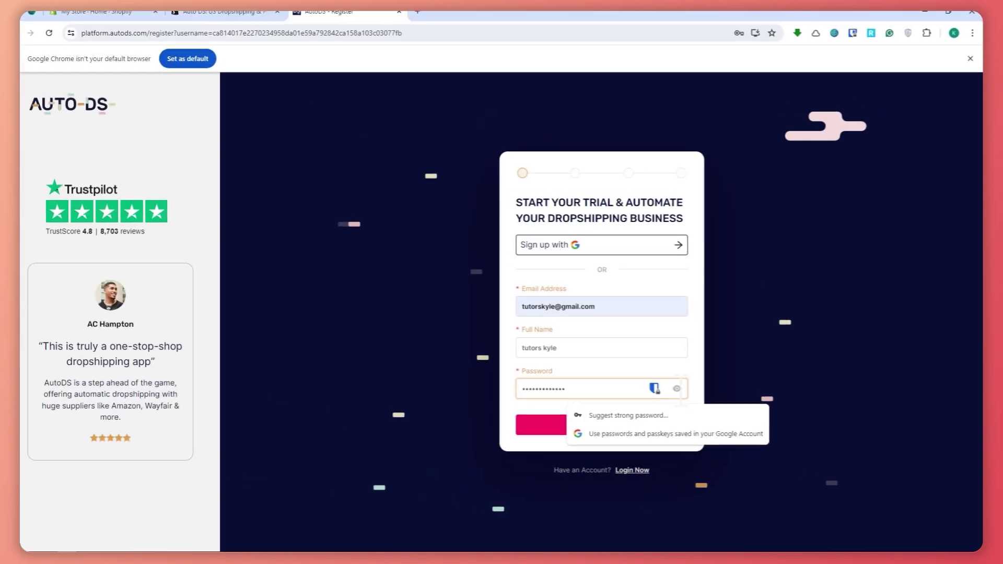
pyautogui.click(672, 315)
pyautogui.click(502, 398)
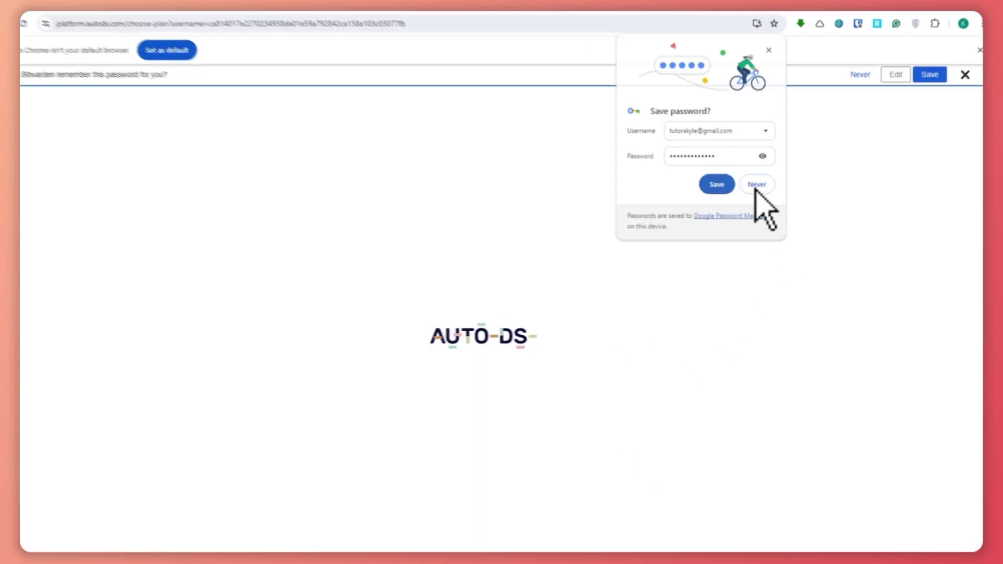
pyautogui.click(759, 192)
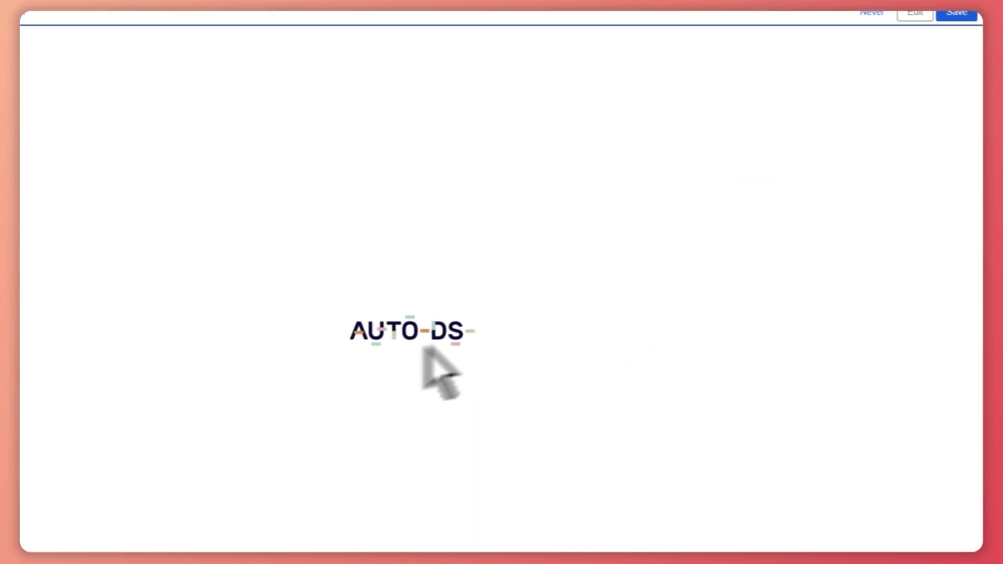
# Scroll through the pricing table to compare the AutoDS packages.
pyautogui.scroll(-1, 449, 329)
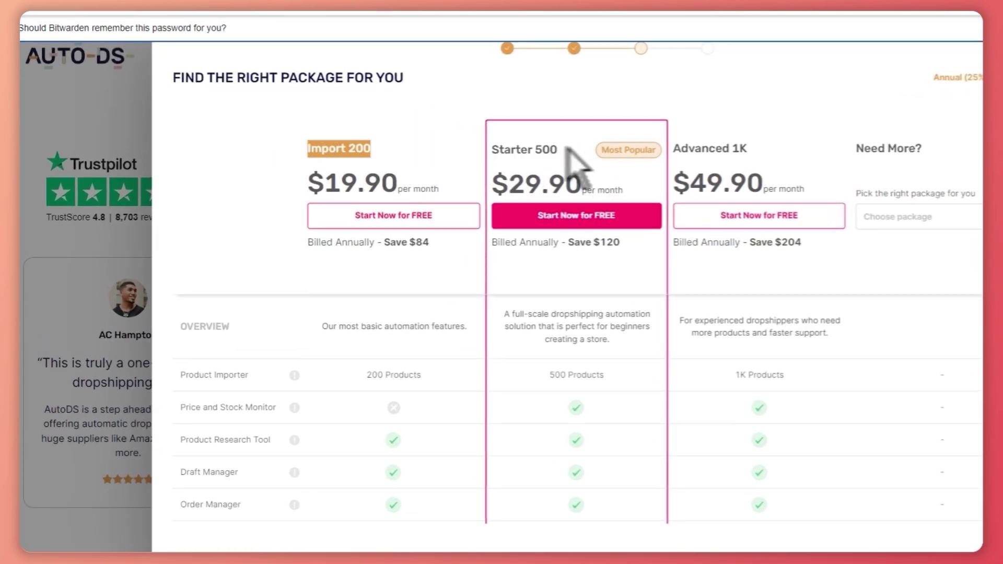
pyautogui.scroll(-5, 592, 308)
pyautogui.scroll(3, 601, 292)
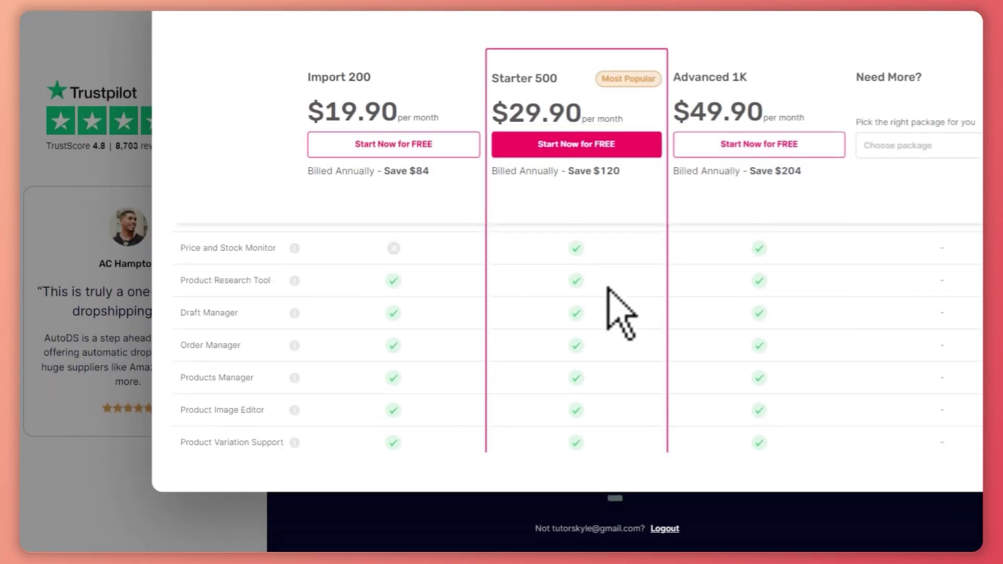
pyautogui.scroll(-4, 604, 290)
pyautogui.scroll(-3, 606, 292)
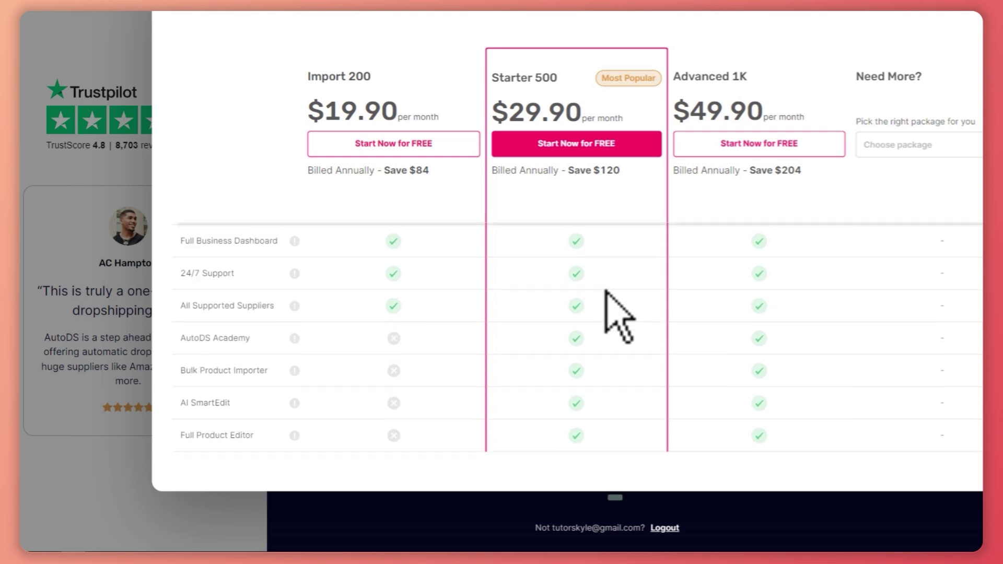
pyautogui.scroll(4, 478, 350)
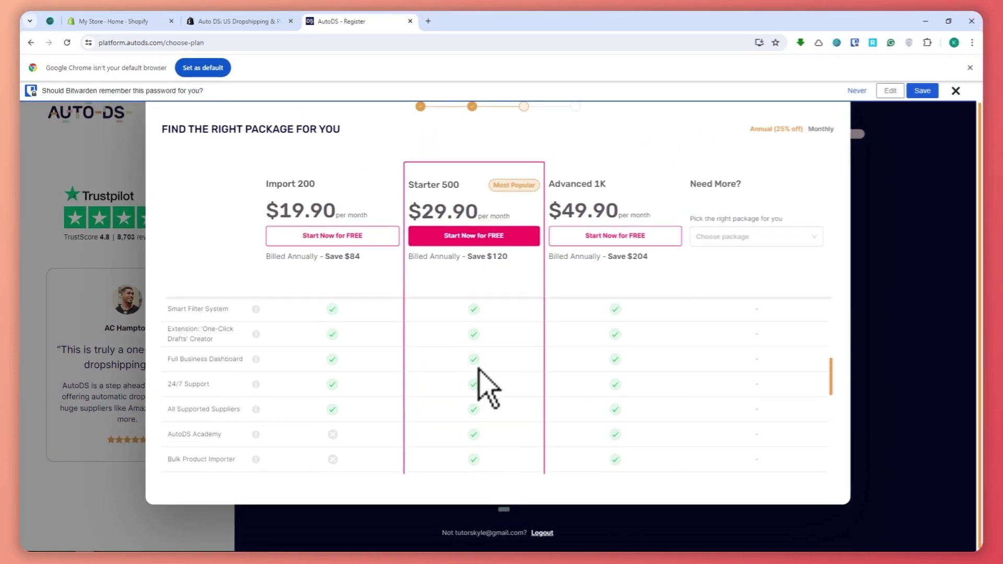
pyautogui.scroll(-2, 480, 379)
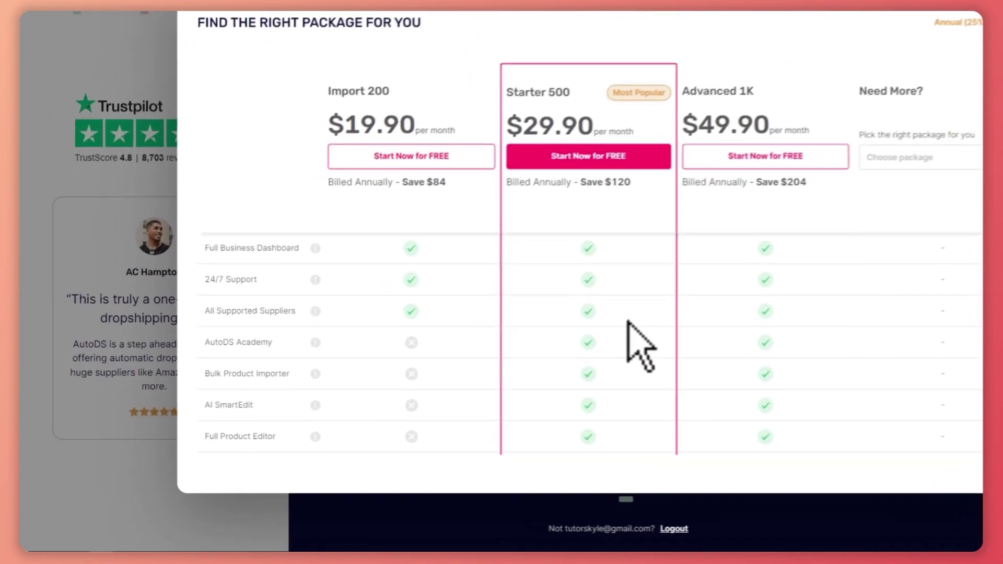
pyautogui.scroll(-2, 506, 368)
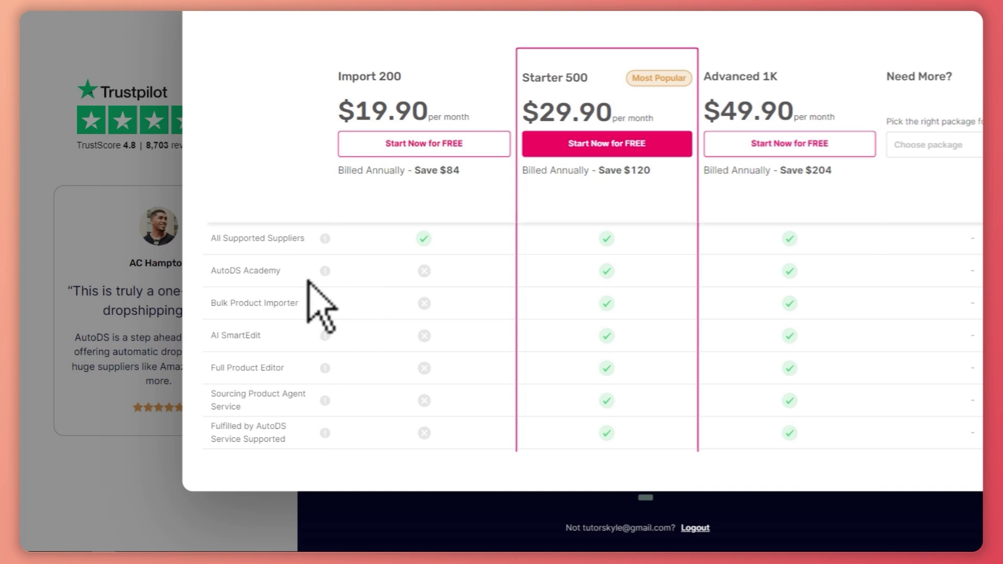
pyautogui.scroll(-2, 293, 329)
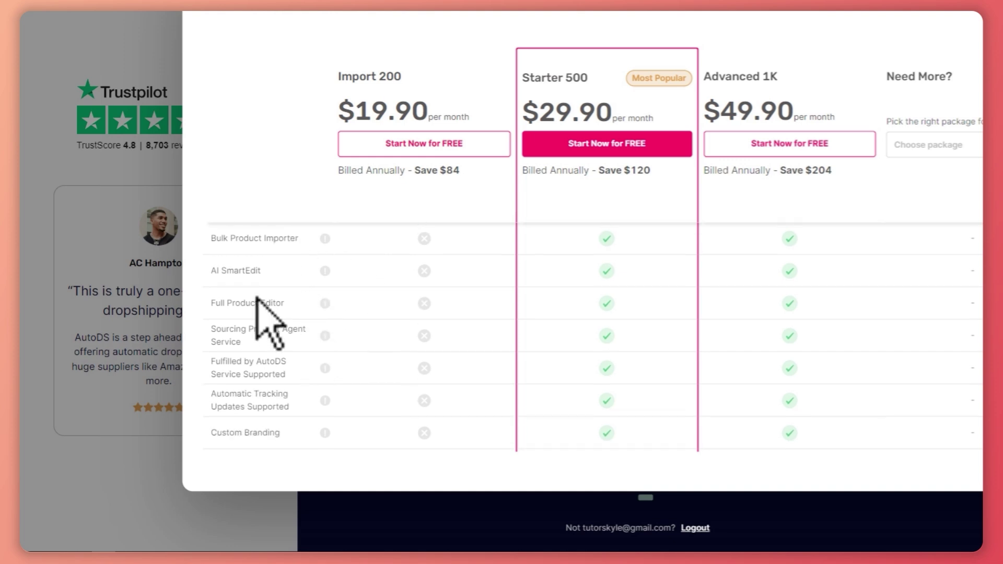
pyautogui.moveTo(241, 303); pyautogui.dragTo(216, 303)
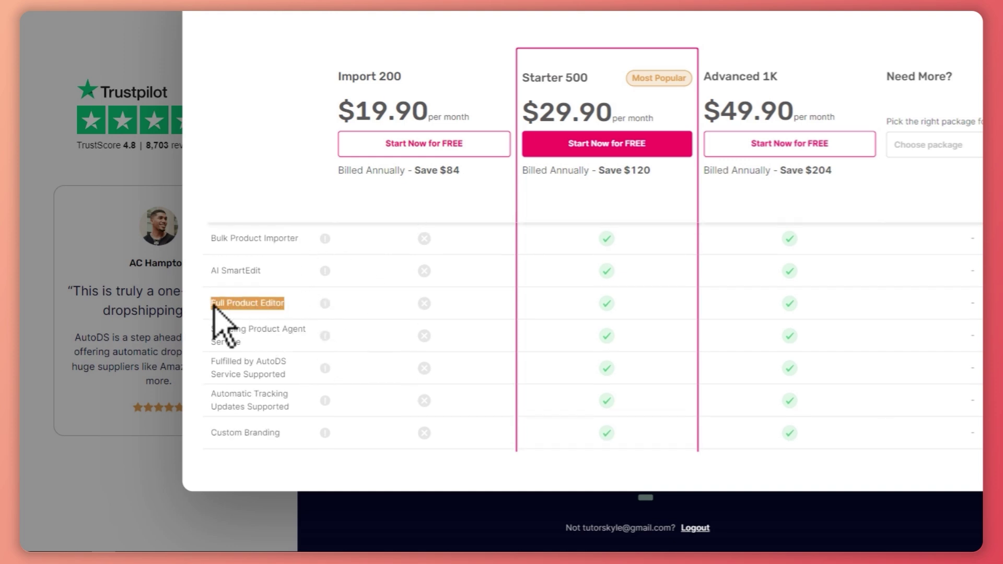
pyautogui.scroll(-2, 280, 359)
pyautogui.moveTo(298, 372); pyautogui.dragTo(209, 369)
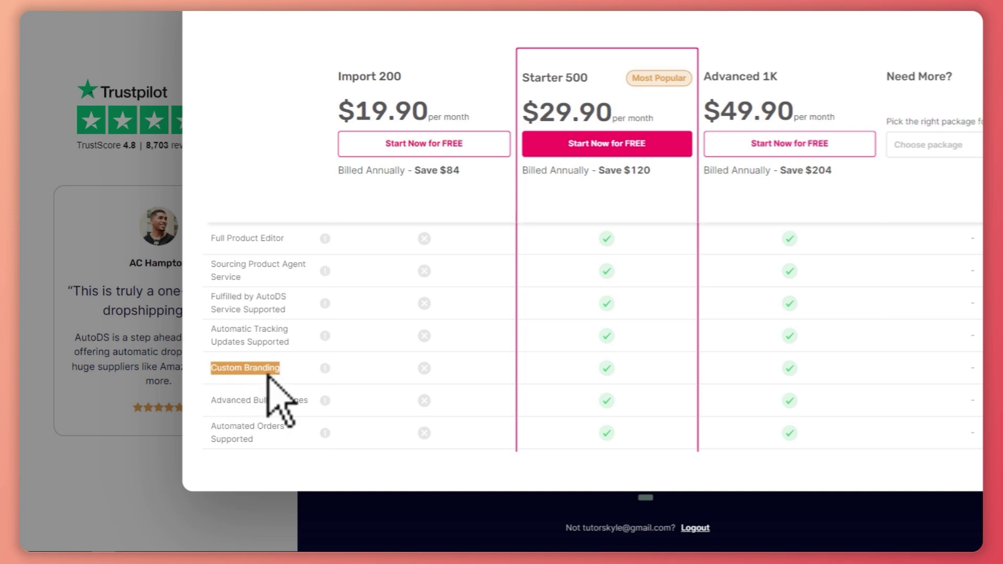
pyautogui.scroll(-5, 277, 394)
pyautogui.scroll(15, 415, 359)
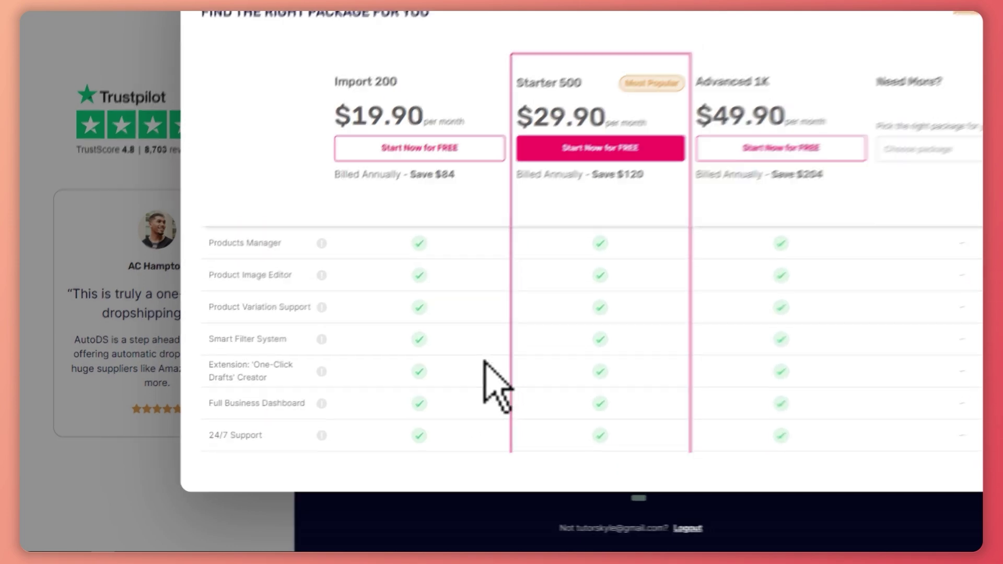
# Start the free trial of the Starter 500 plan.
pyautogui.moveTo(398, 81); pyautogui.dragTo(346, 88)
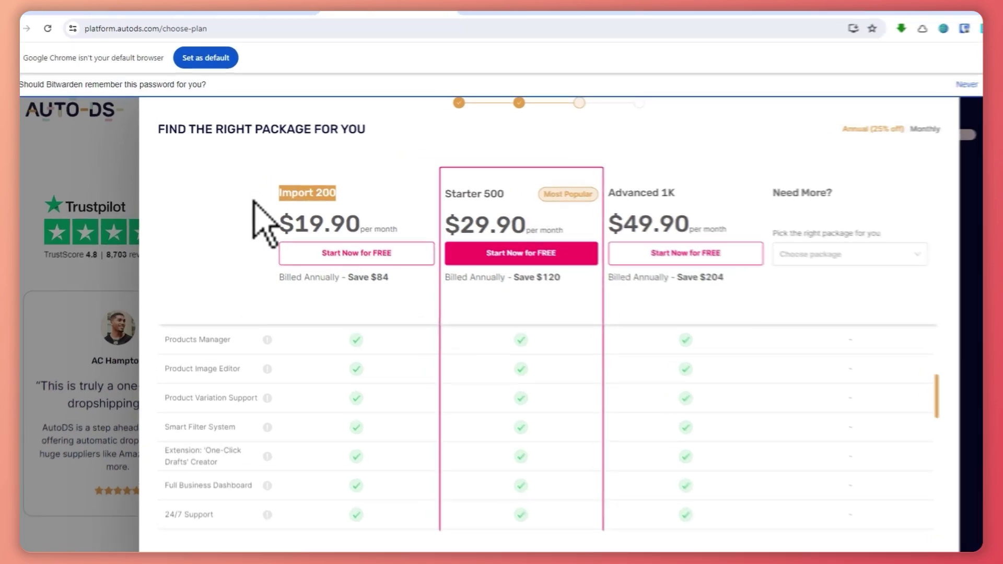
pyautogui.click(633, 144)
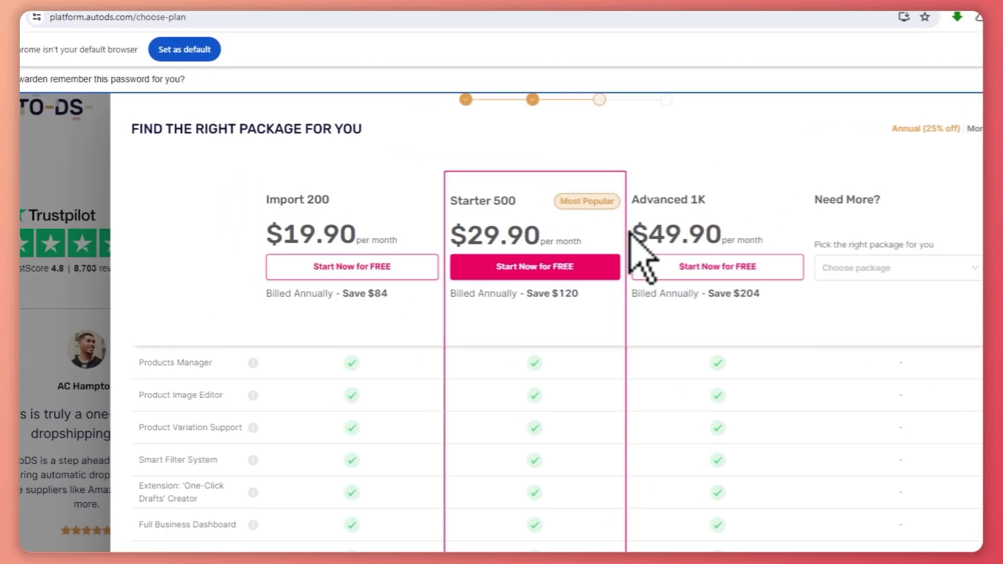
pyautogui.click(542, 267)
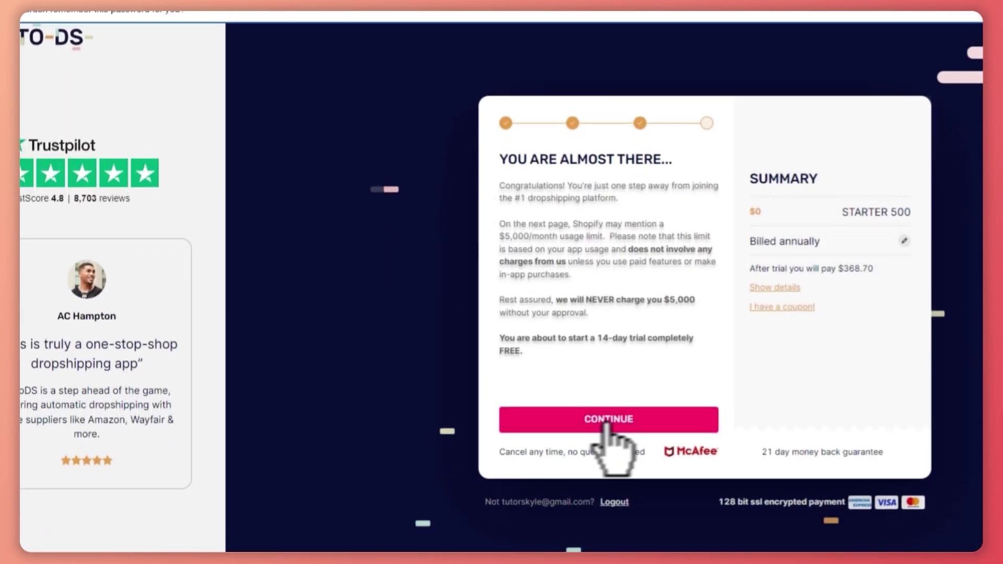
pyautogui.click(609, 493)
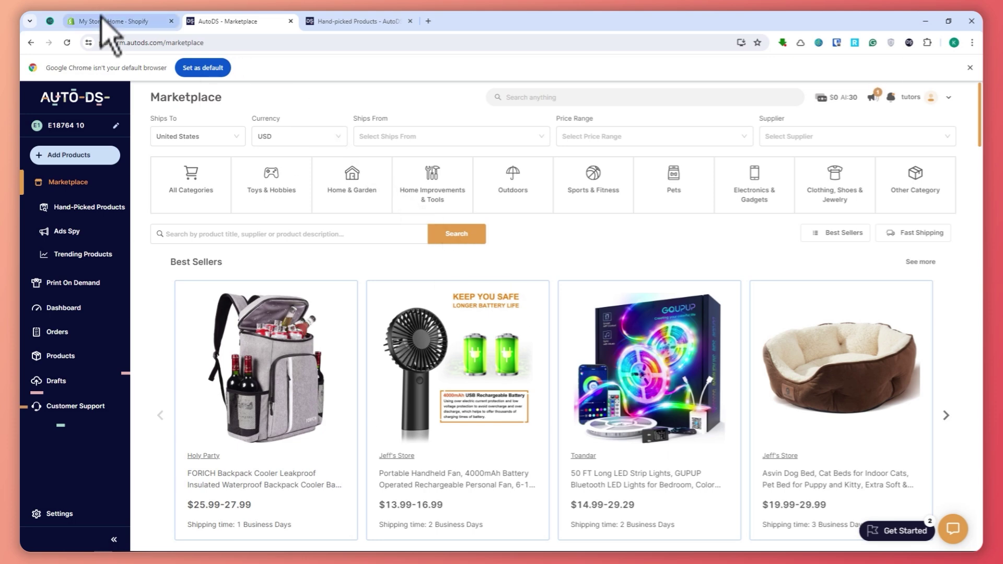
pyautogui.click(123, 22)
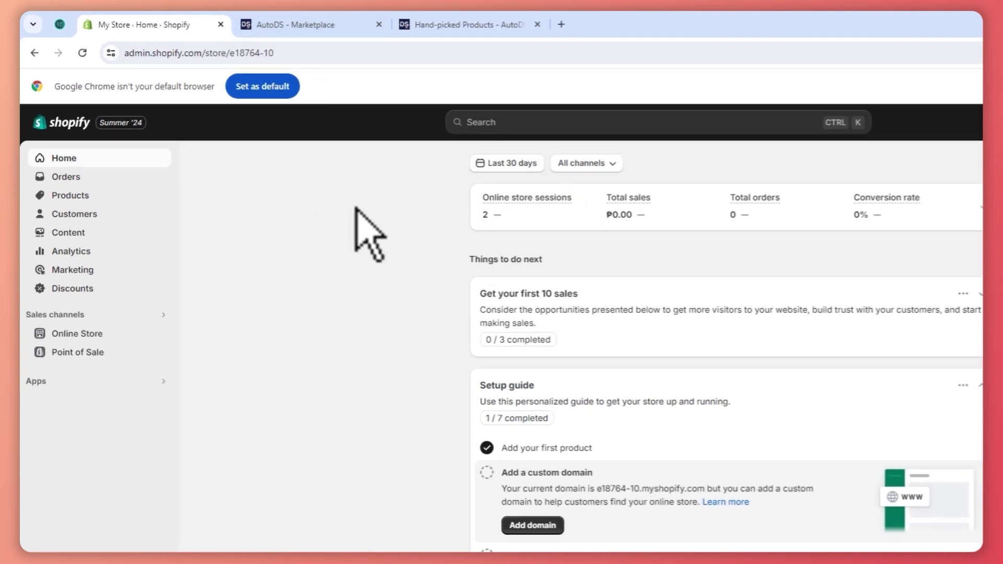
pyautogui.click(312, 30)
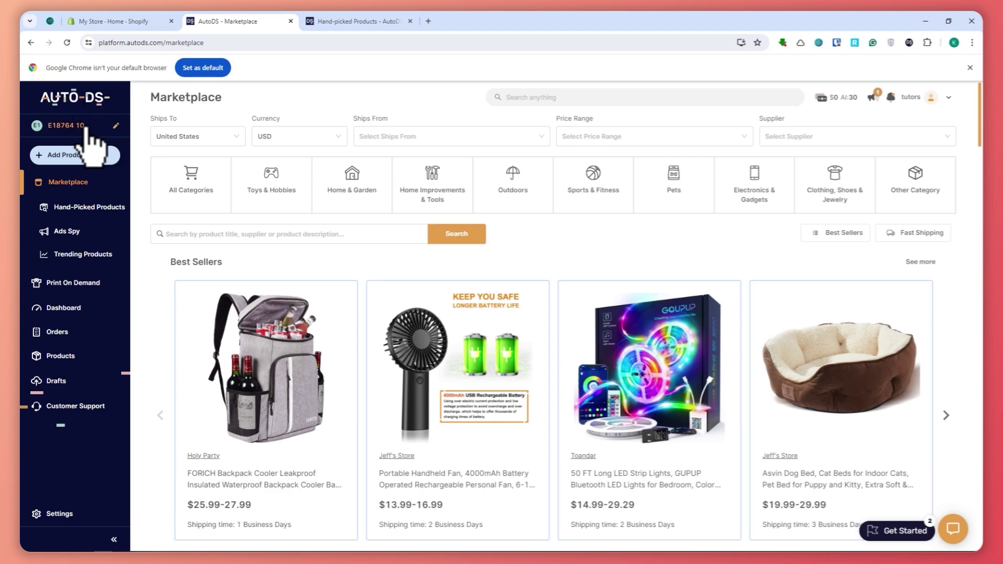
pyautogui.click(68, 126)
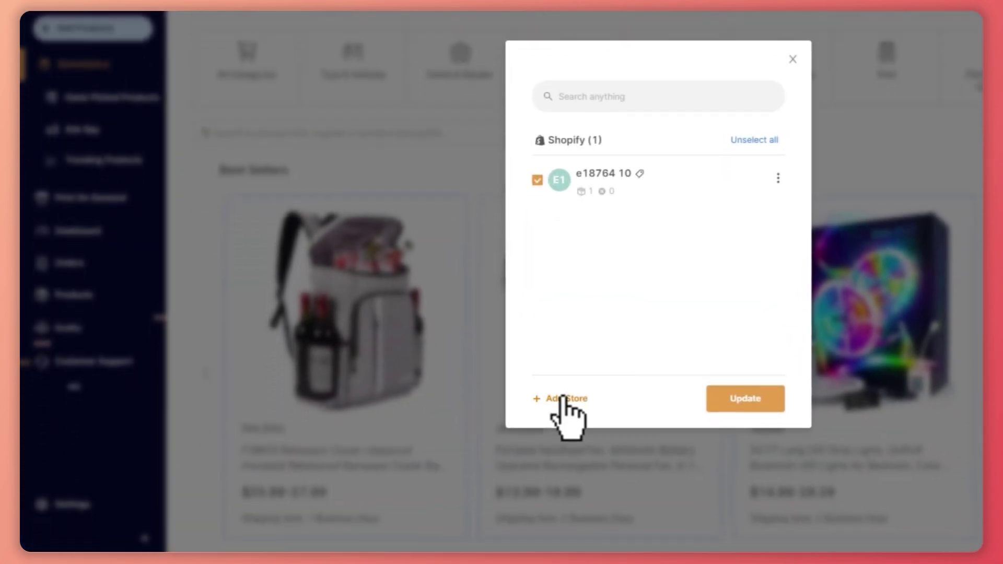
pyautogui.click(574, 457)
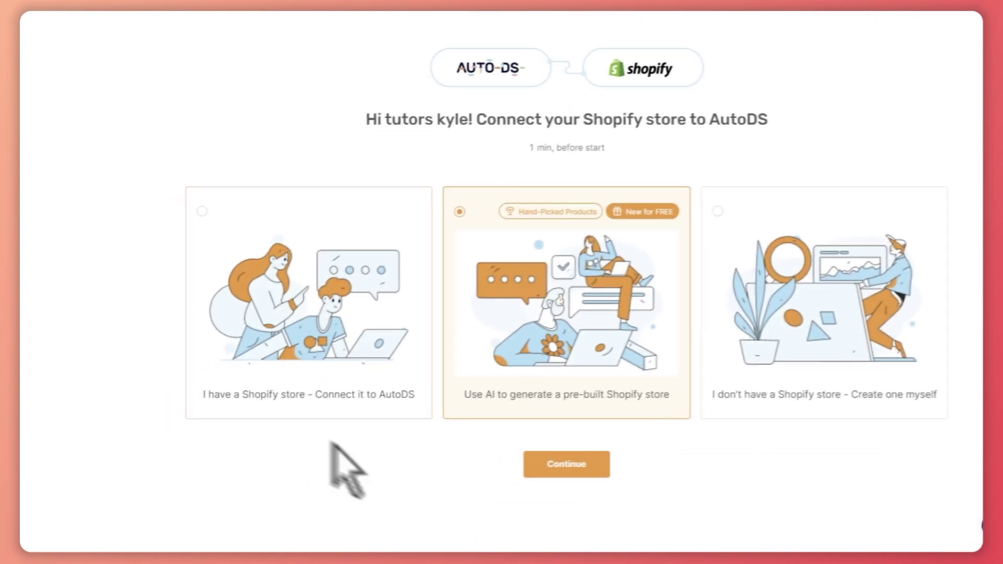
pyautogui.click(280, 400)
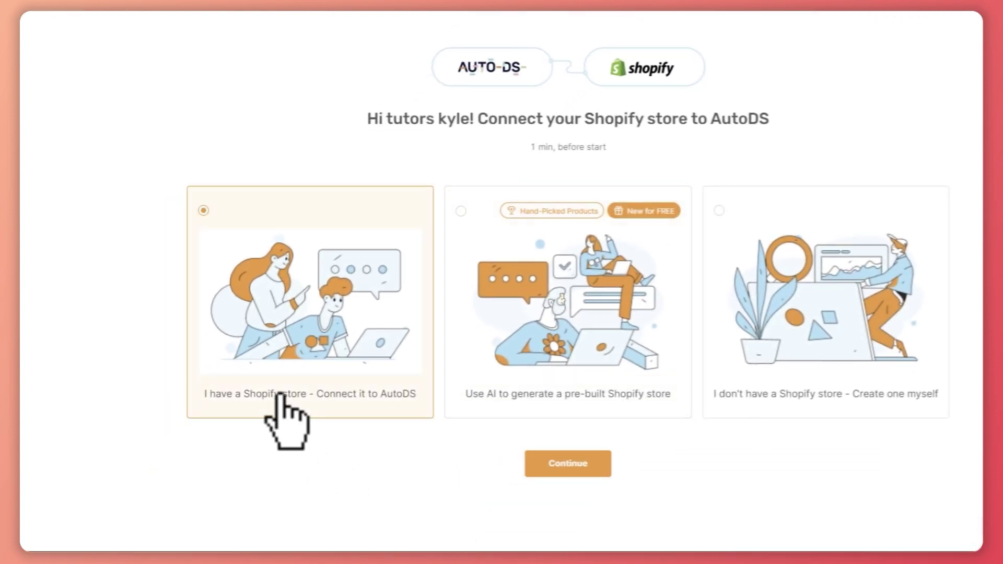
pyautogui.click(593, 397)
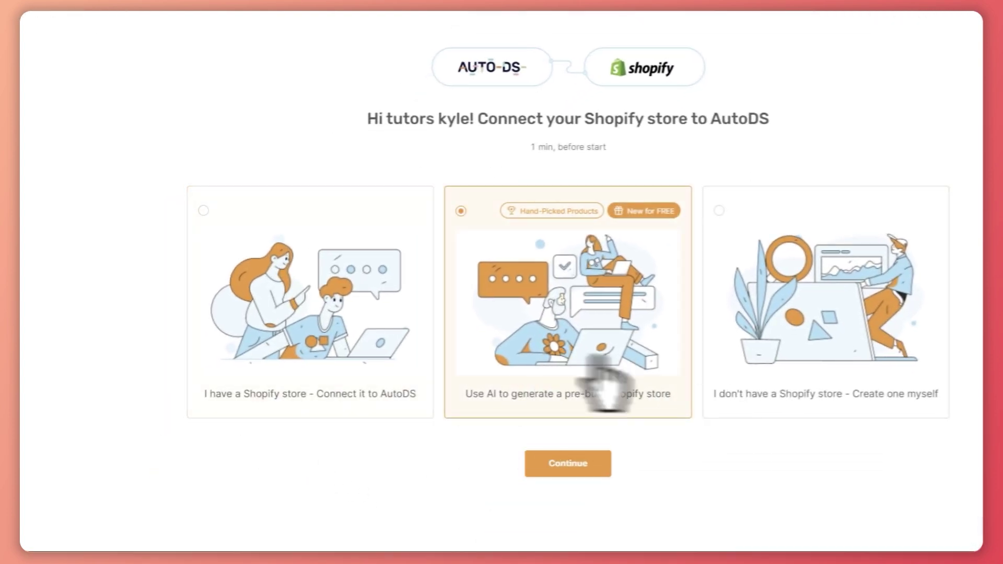
pyautogui.click(826, 374)
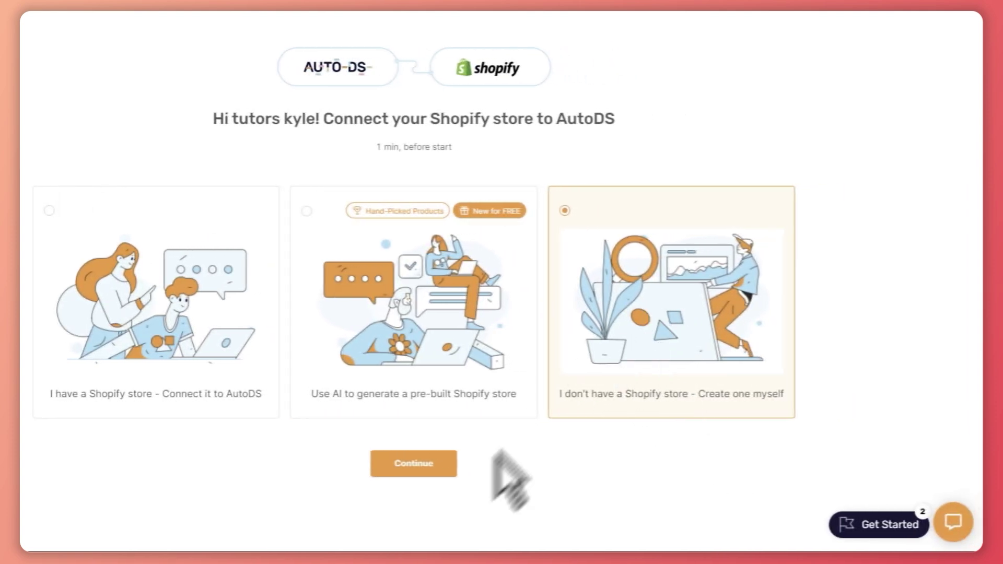
pyautogui.click(440, 463)
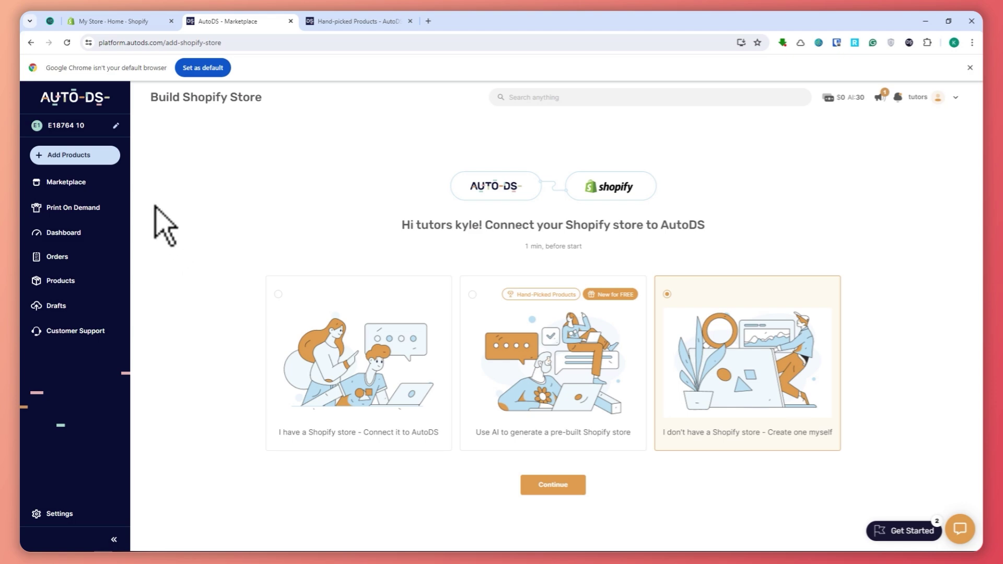
pyautogui.click(88, 184)
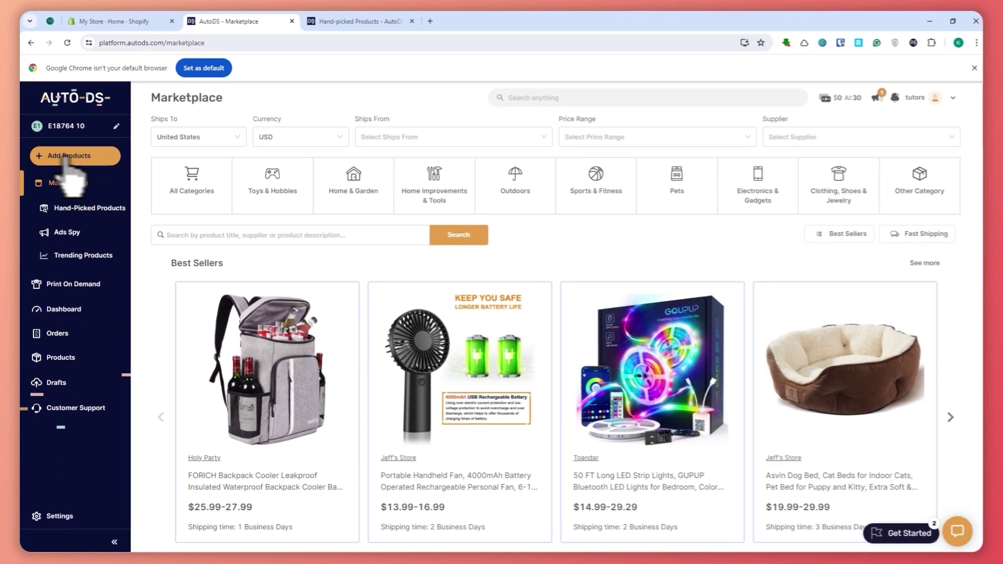
# Open the Single Product import form from Add Products and set the supplier source to Aliexpress.
pyautogui.click(68, 157)
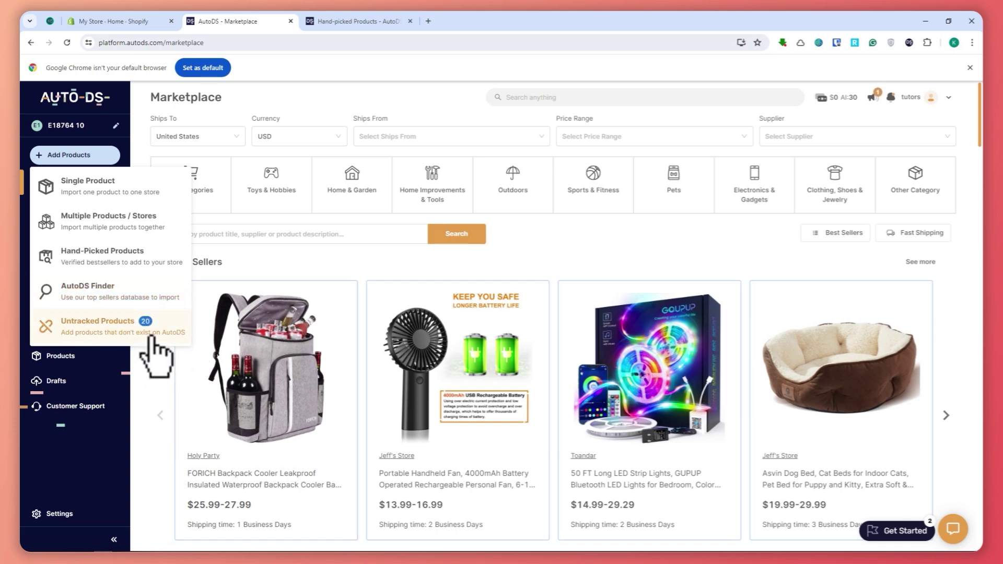
pyautogui.click(105, 189)
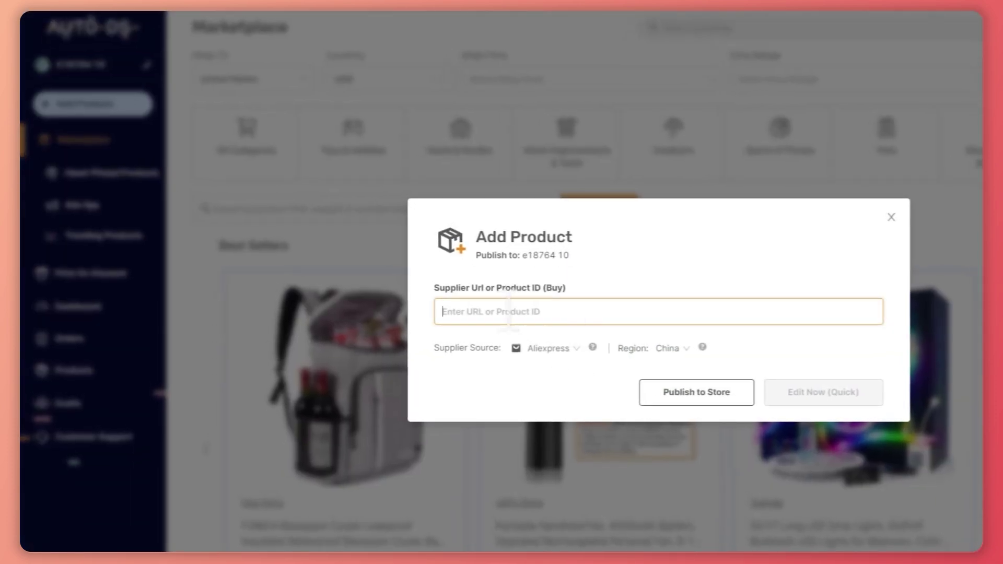
pyautogui.click(567, 349)
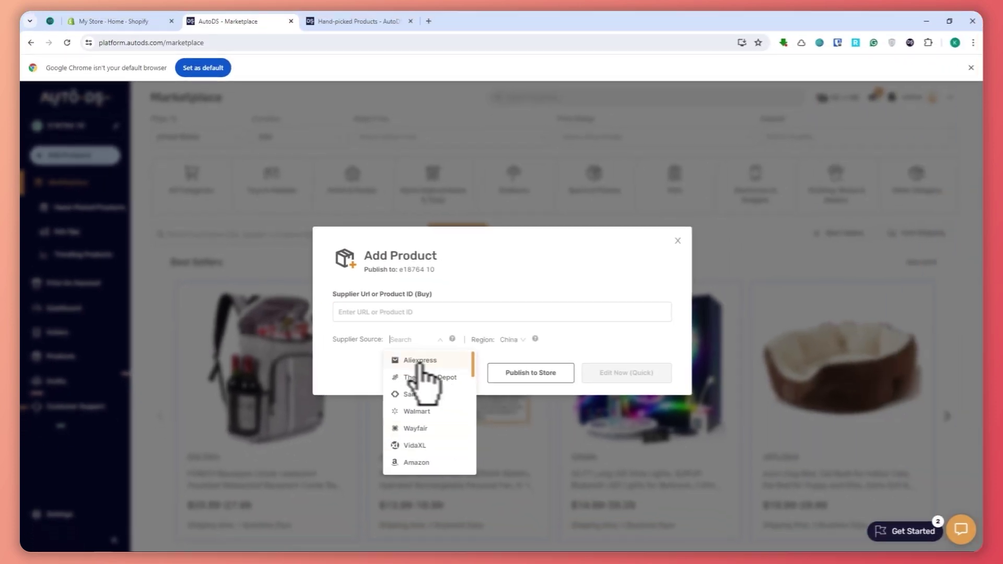
pyautogui.click(544, 376)
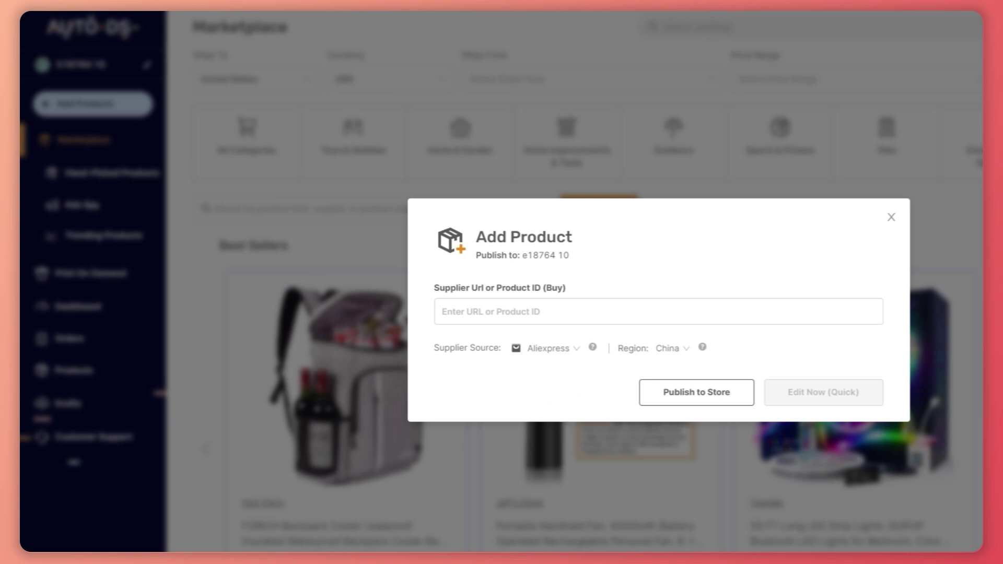
# Go to AliExpress in a new tab and open the camouflage baseball cap's product page.
pyautogui.hotkey('ctrl', 't')
pyautogui.write('ali')
pyautogui.press('Return')
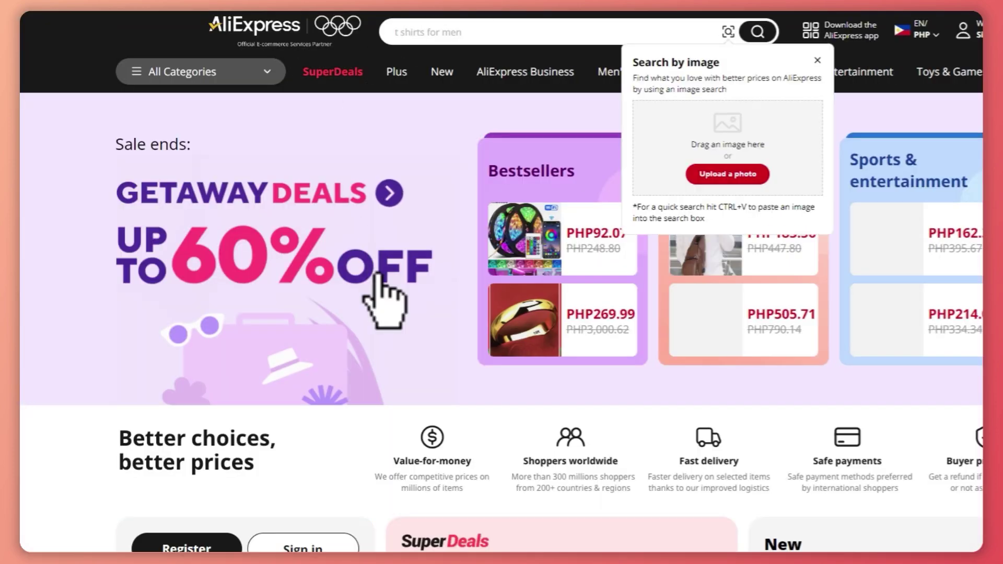
pyautogui.scroll(-8, 439, 296)
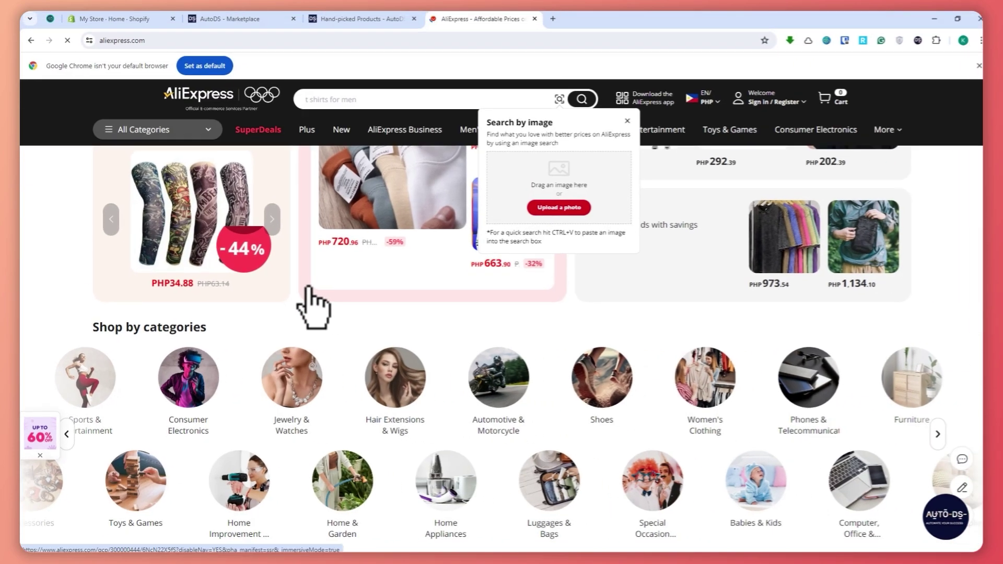
pyautogui.scroll(-6, 361, 302)
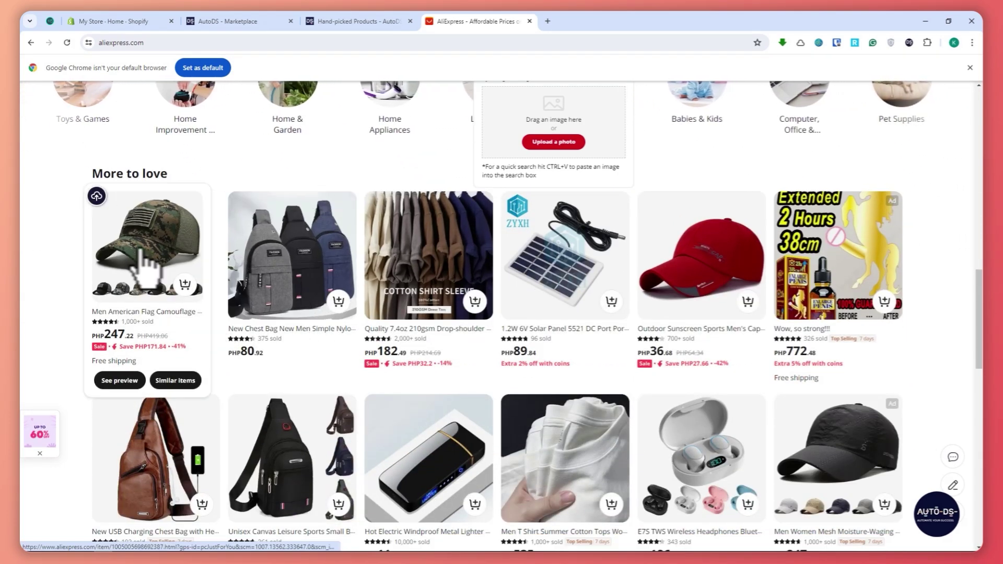
pyautogui.click(132, 231)
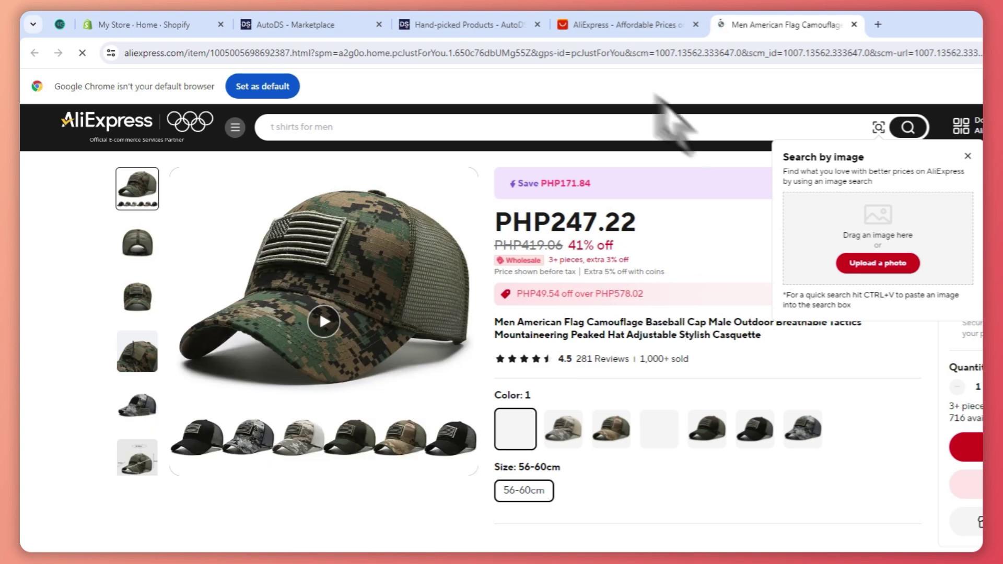
# Copy the cap product page's web address from the address bar.
pyautogui.click(567, 54)
pyautogui.rightClick(564, 52)
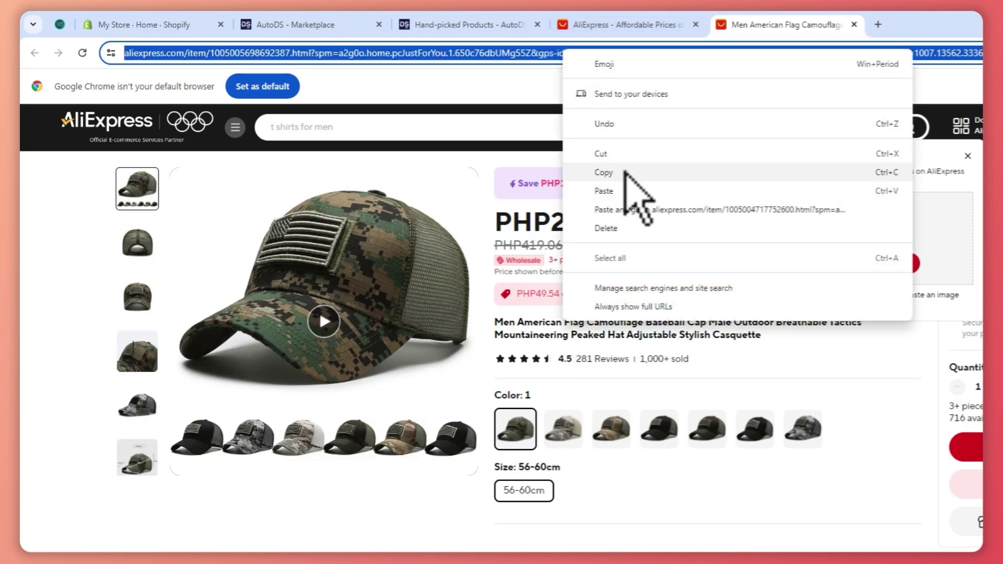
pyautogui.click(606, 172)
# Paste the cap's AliExpress link into Supplier URL and import it with Edit Now (Quick).
pyautogui.click(313, 25)
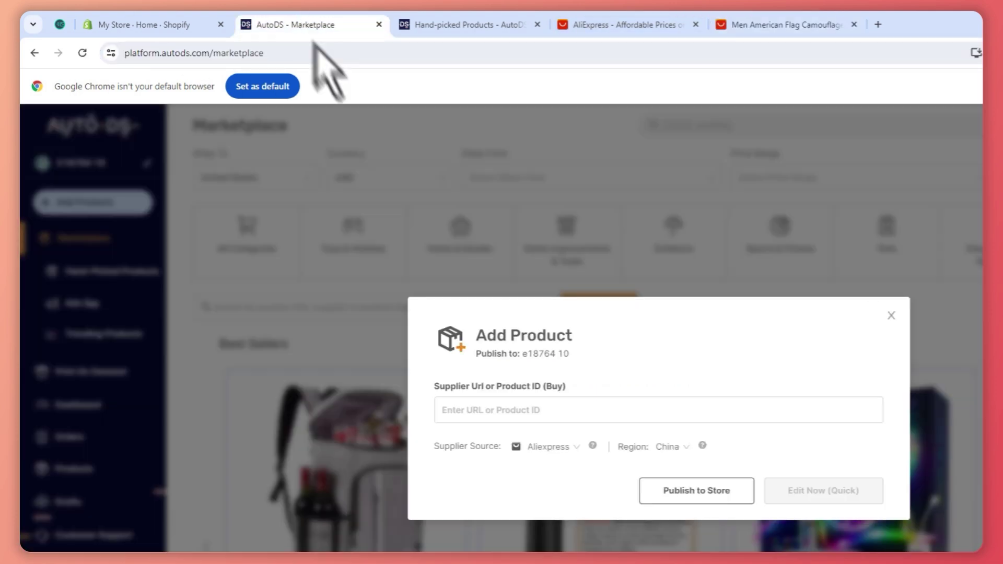
pyautogui.rightClick(509, 410)
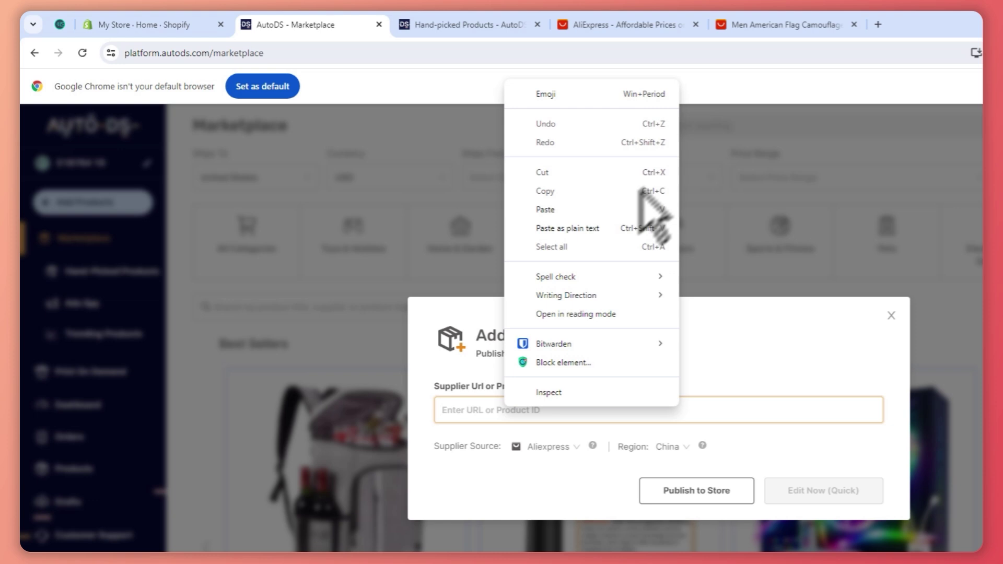
pyautogui.click(559, 208)
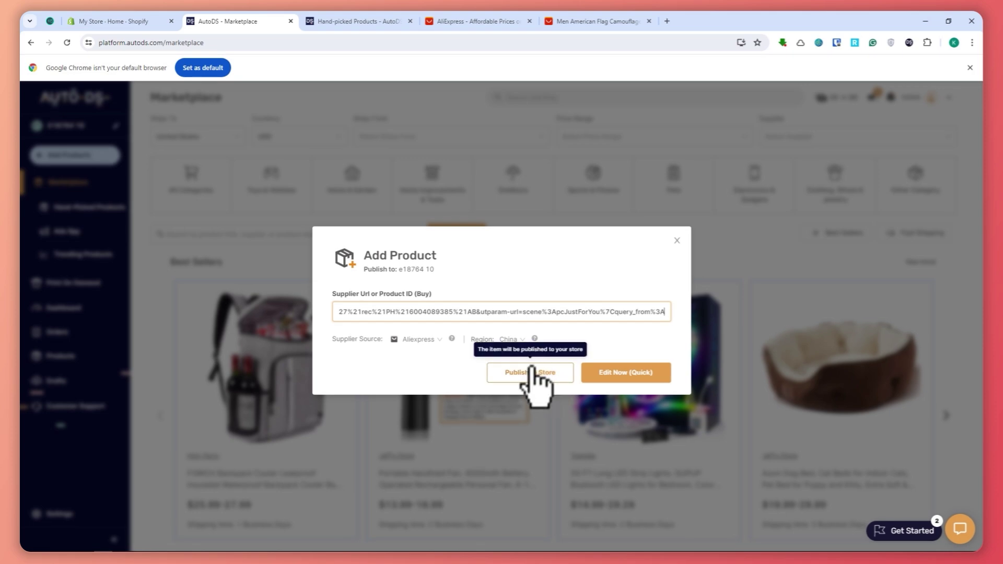
pyautogui.click(620, 374)
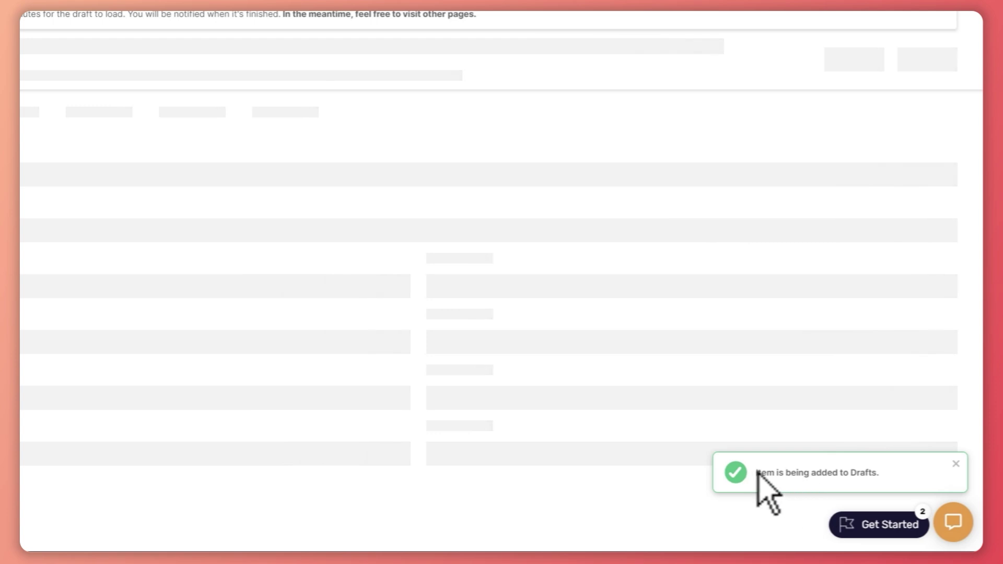
pyautogui.moveTo(759, 474); pyautogui.dragTo(888, 488)
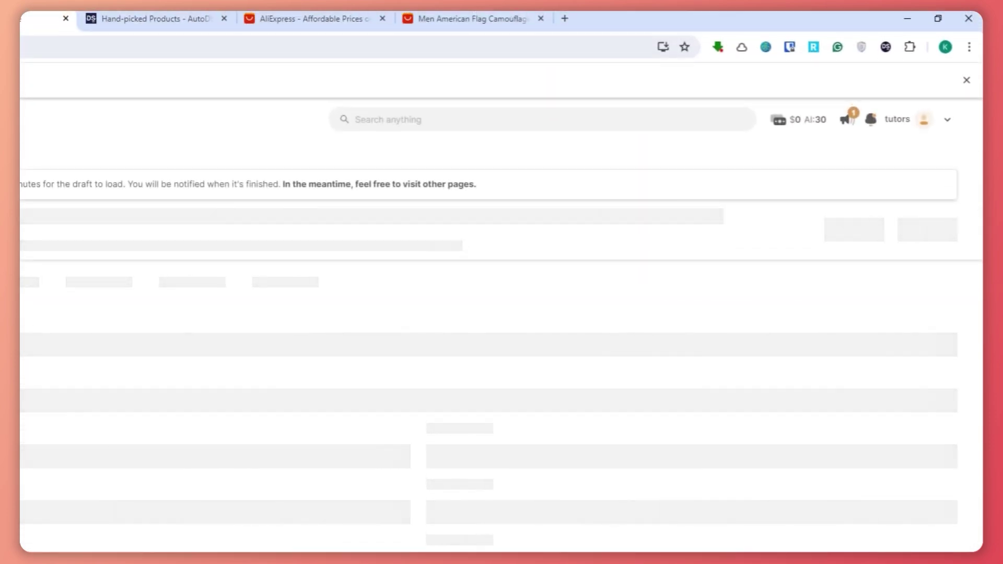
pyautogui.moveTo(22, 191); pyautogui.dragTo(248, 187)
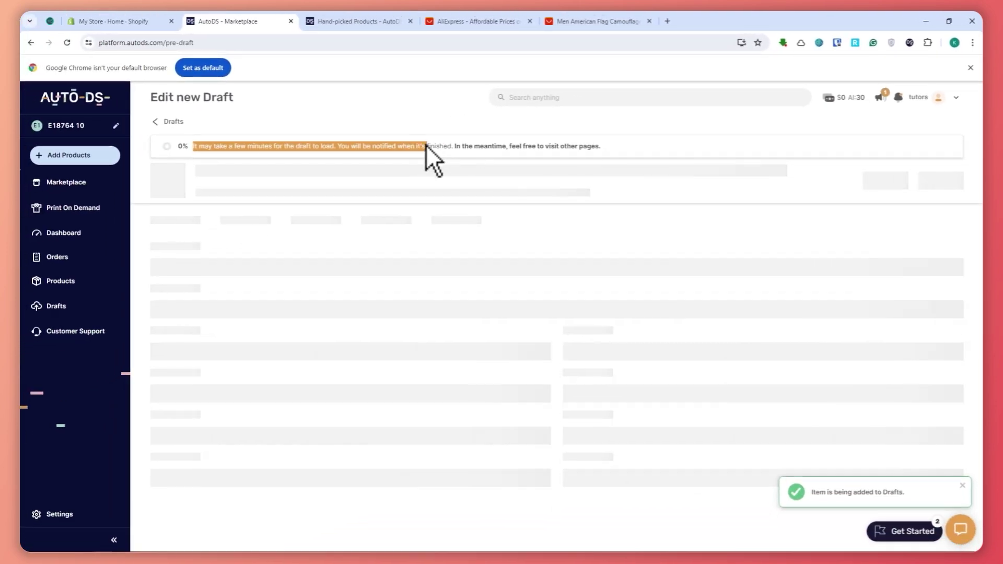
pyautogui.moveTo(443, 145); pyautogui.dragTo(451, 146)
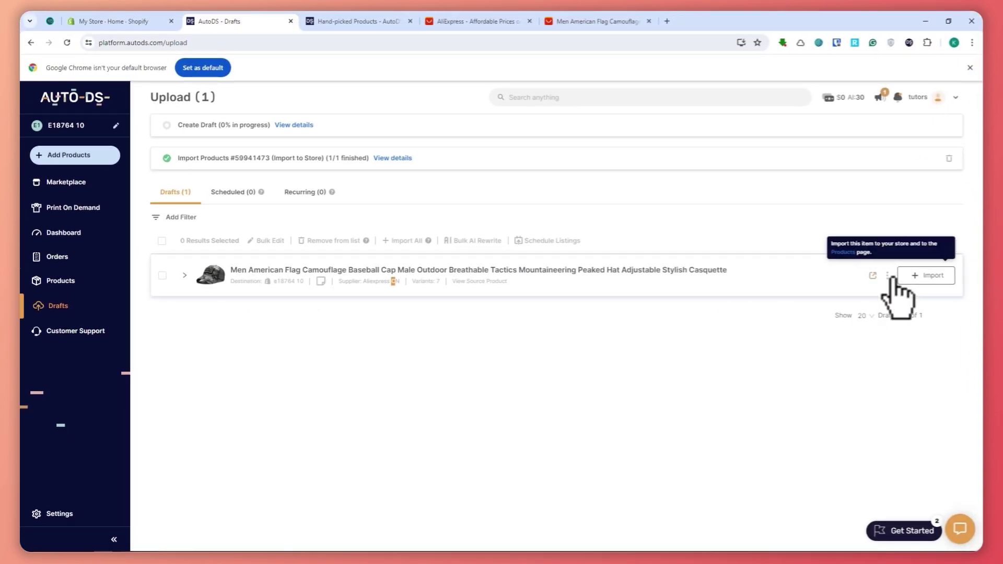
# Open the cap draft and delete the extra words after 'Outdoor' from its title.
pyautogui.click(873, 276)
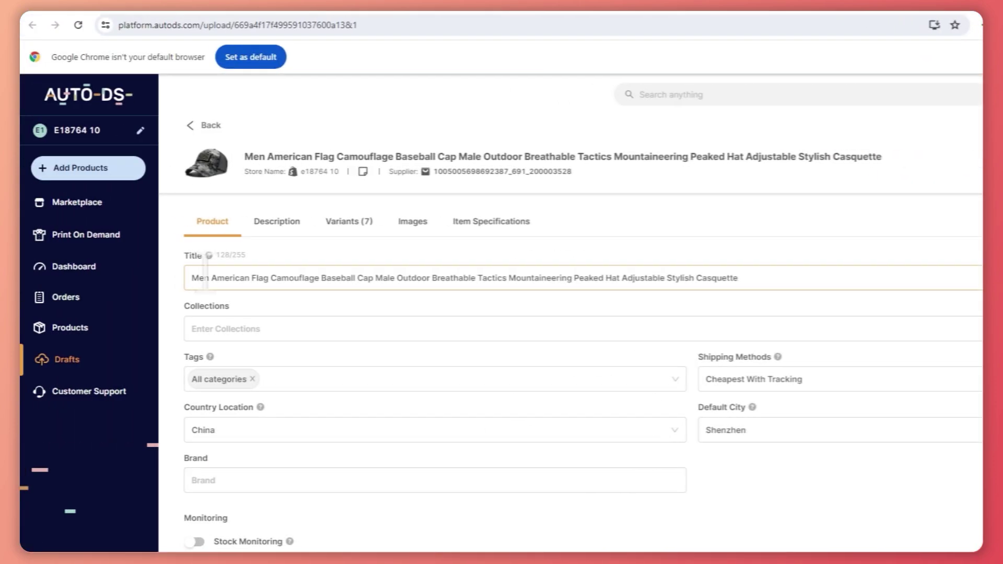
pyautogui.moveTo(685, 279); pyautogui.dragTo(422, 277)
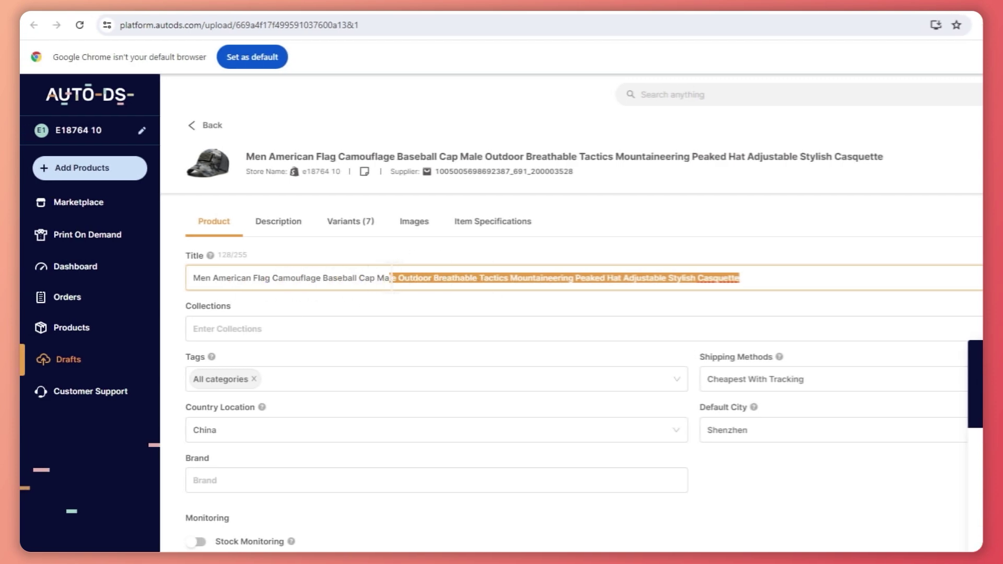
pyautogui.moveTo(383, 278); pyautogui.dragTo(433, 278)
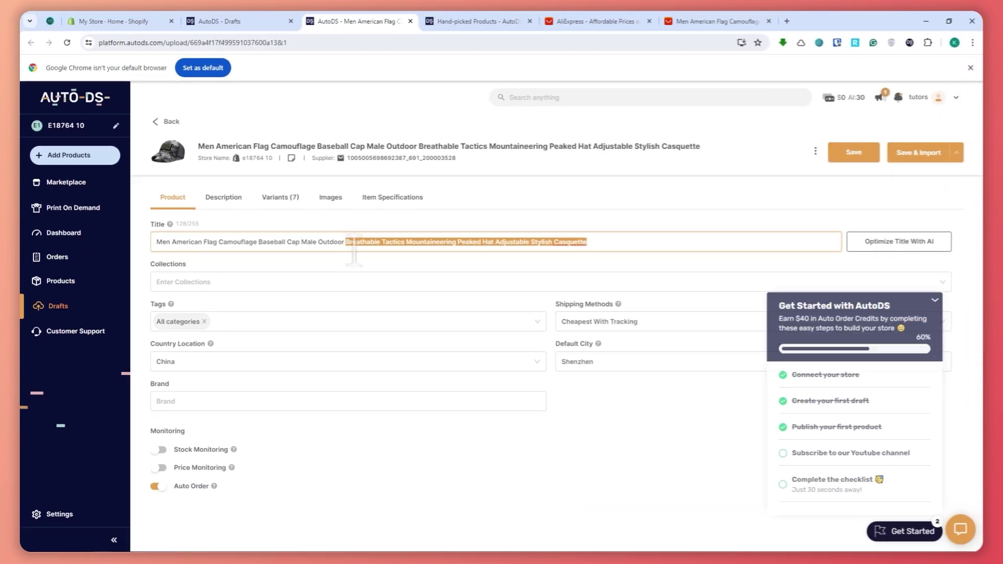
pyautogui.press('BackSpace')
# Keep Cheapest With Tracking as the shipping method and Save & Import the cap.
pyautogui.click(334, 282)
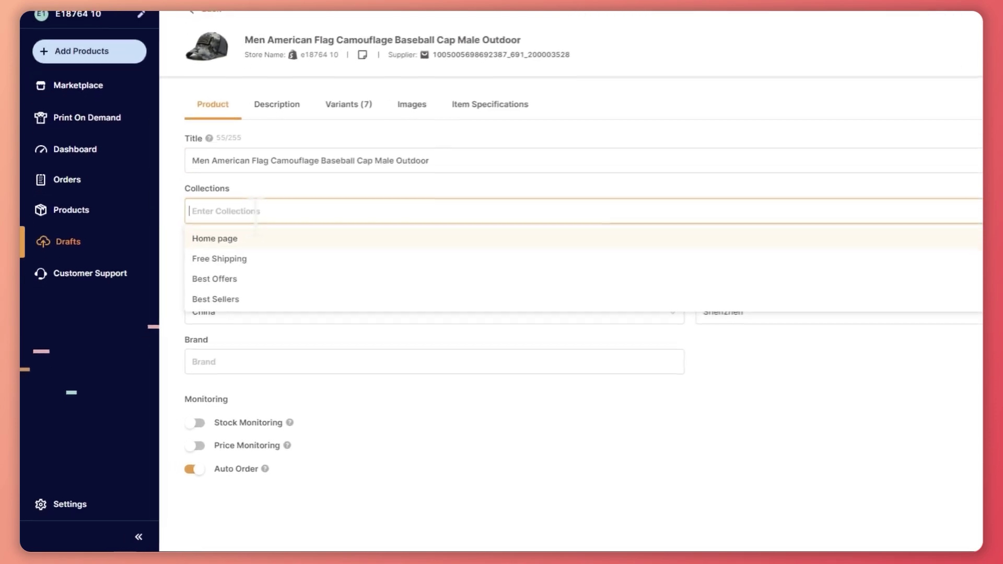
pyautogui.click(414, 437)
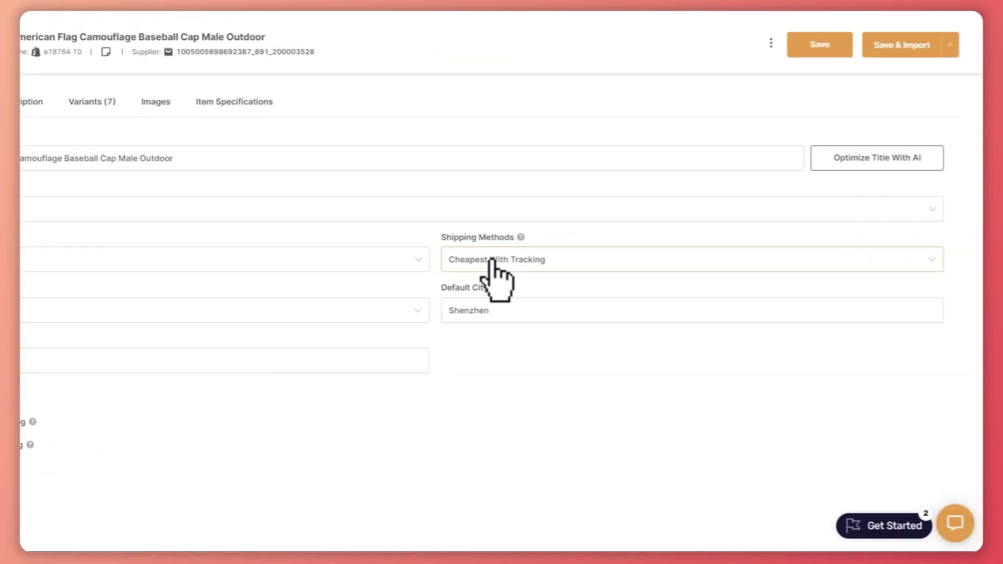
pyautogui.click(751, 260)
pyautogui.click(491, 260)
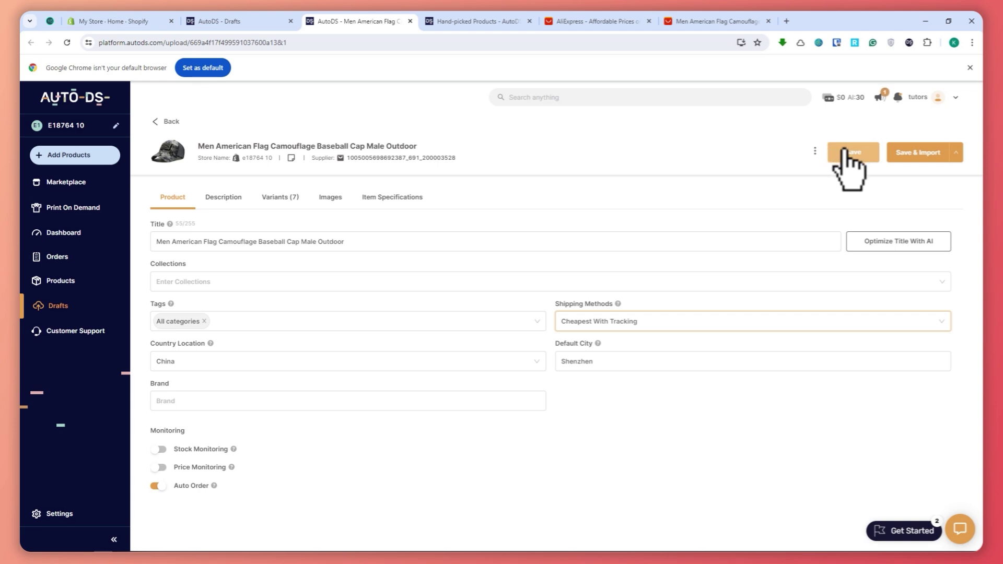
pyautogui.click(915, 152)
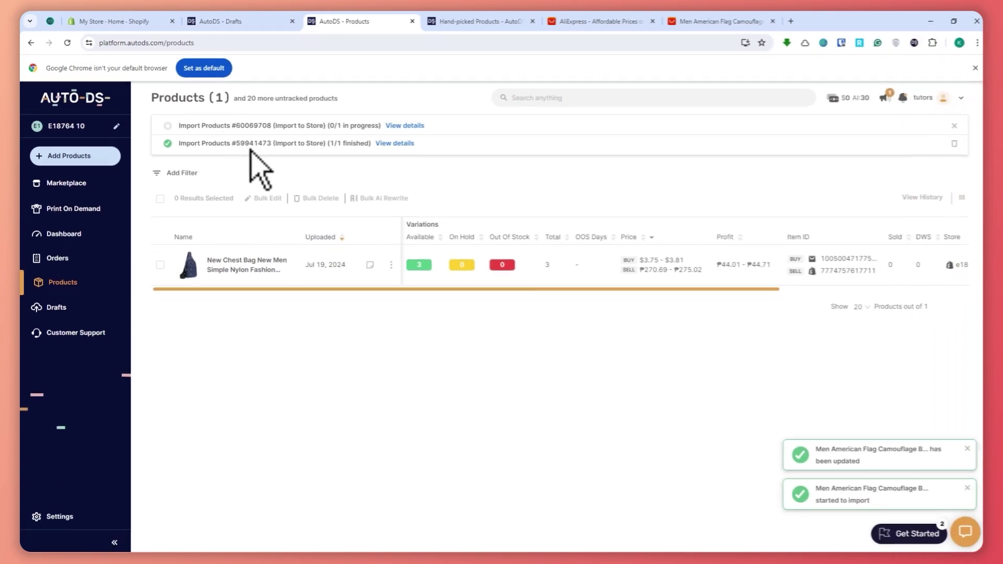
# Check the import banners show the cap finished, then refresh the Products list to 2 items.
pyautogui.moveTo(186, 126); pyautogui.dragTo(340, 141)
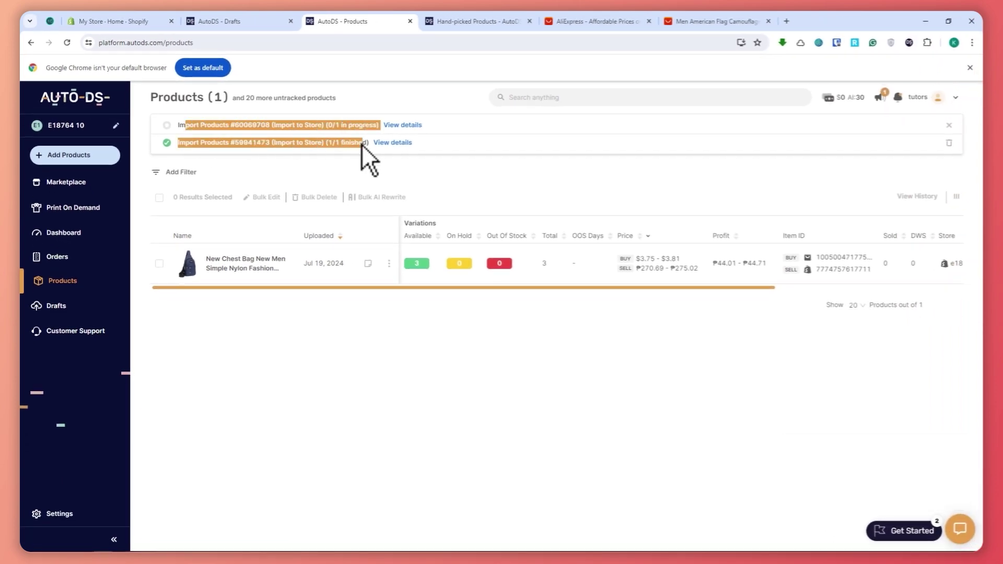
pyautogui.click(467, 177)
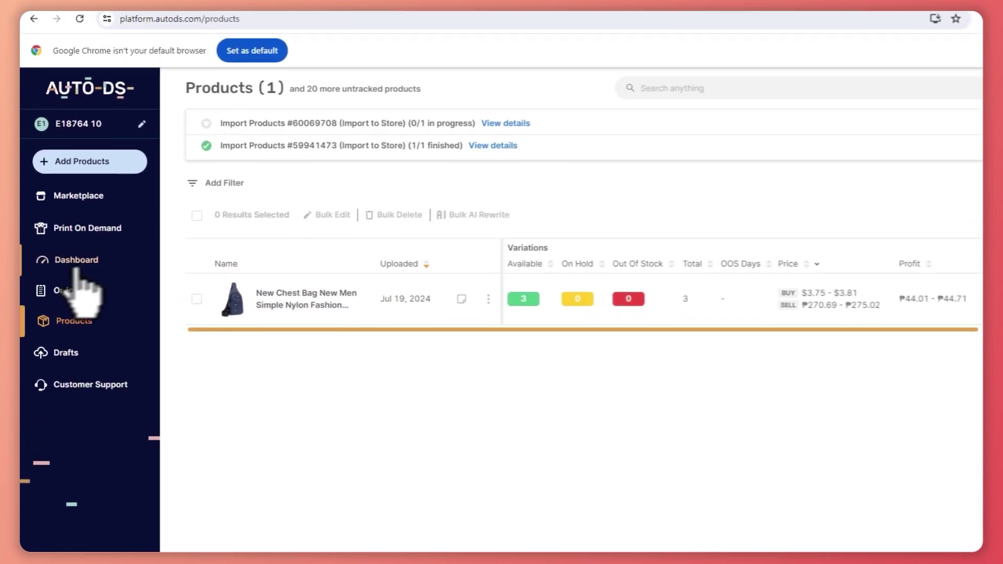
pyautogui.click(85, 325)
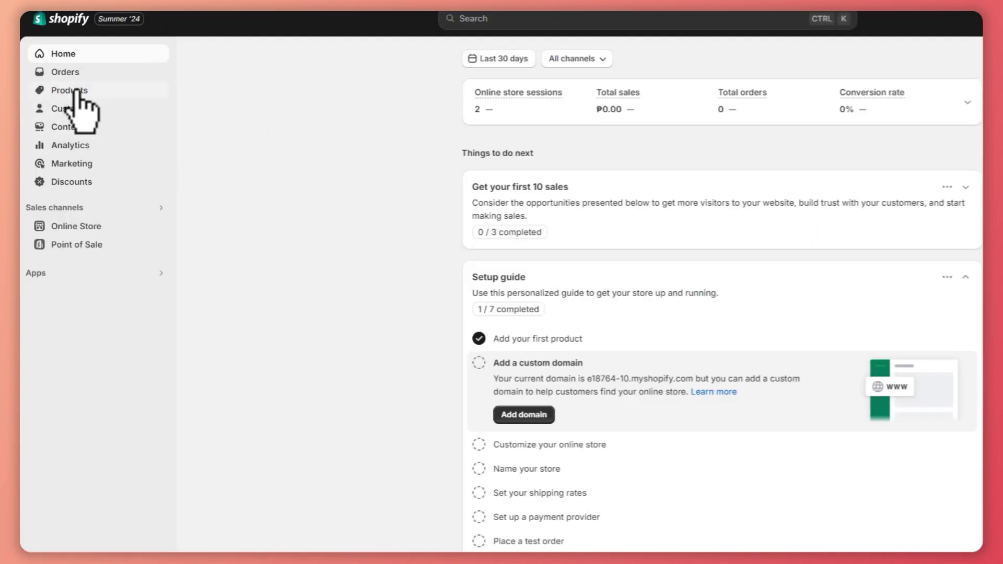
# Open the Men American Flag Camouflage Baseball Cap, showing 70 in stock, from Shopify's product list.
pyautogui.click(77, 90)
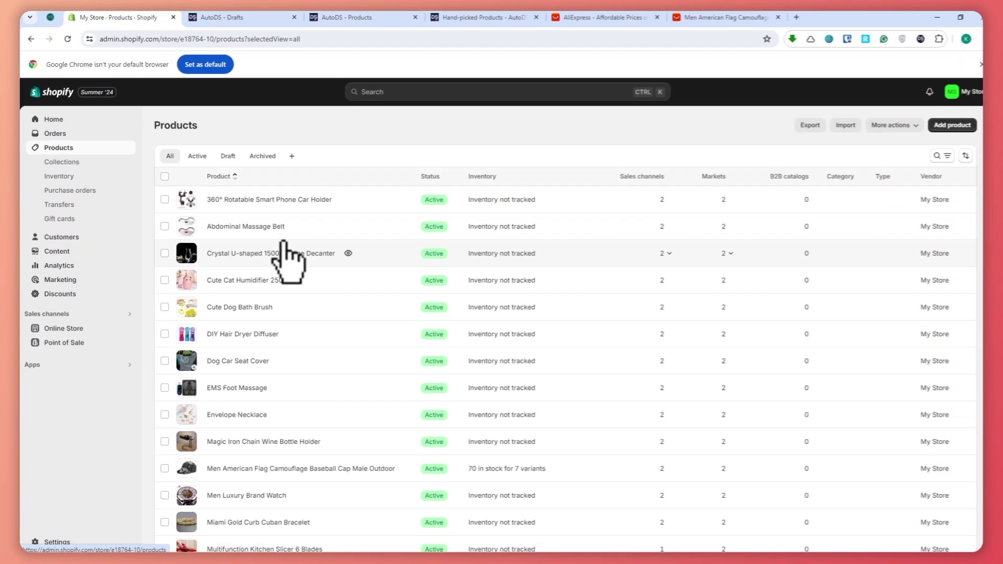
pyautogui.scroll(-3, 257, 449)
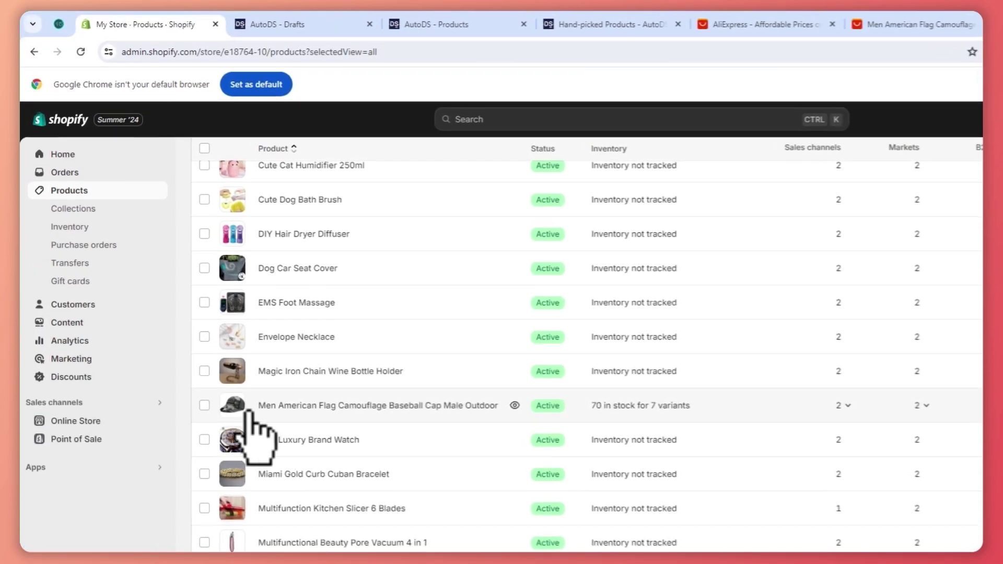
pyautogui.click(206, 409)
pyautogui.click(381, 412)
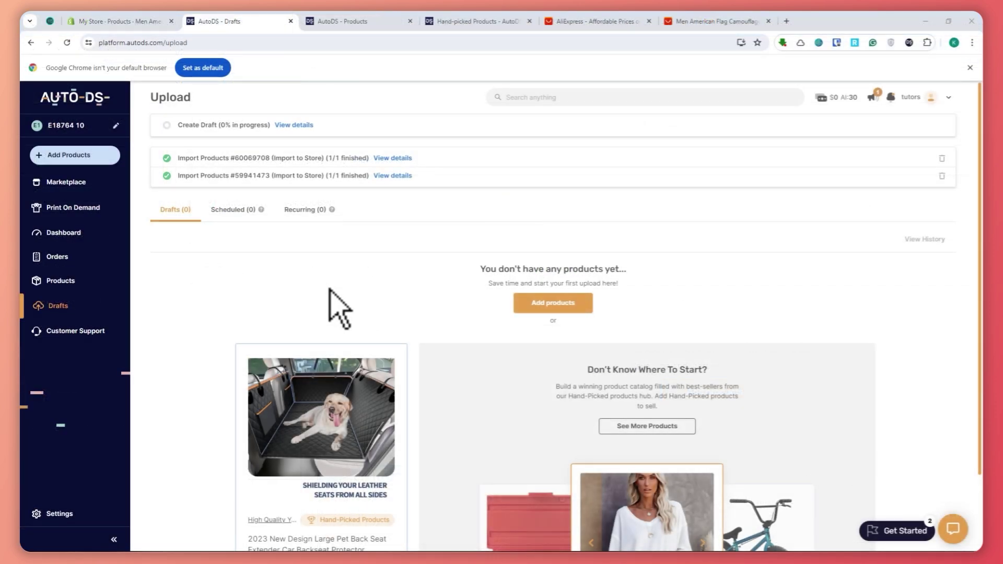
# View the AutoDS Finder tab under Multiple Products / Stores, then close that dialog.
pyautogui.click(69, 157)
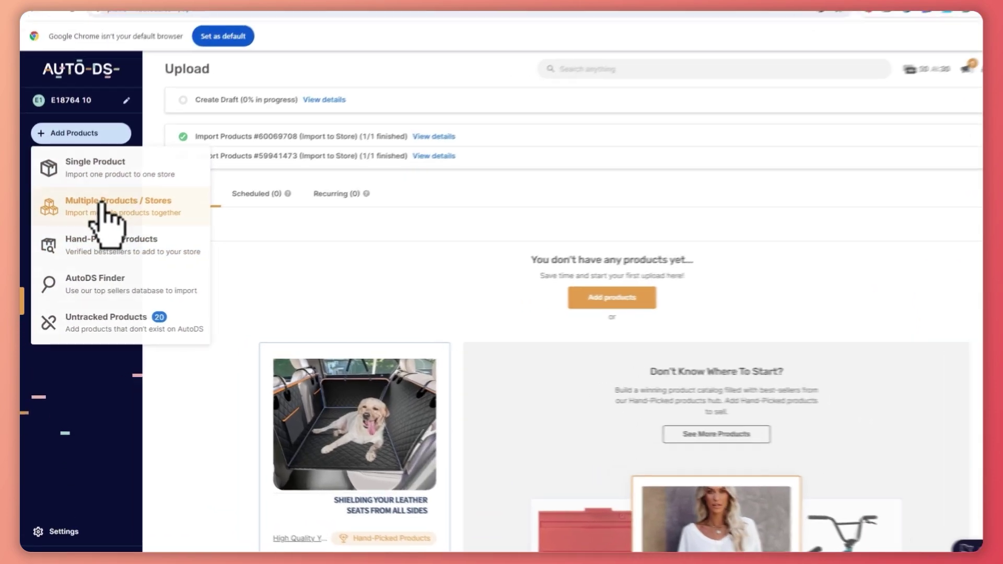
pyautogui.click(103, 204)
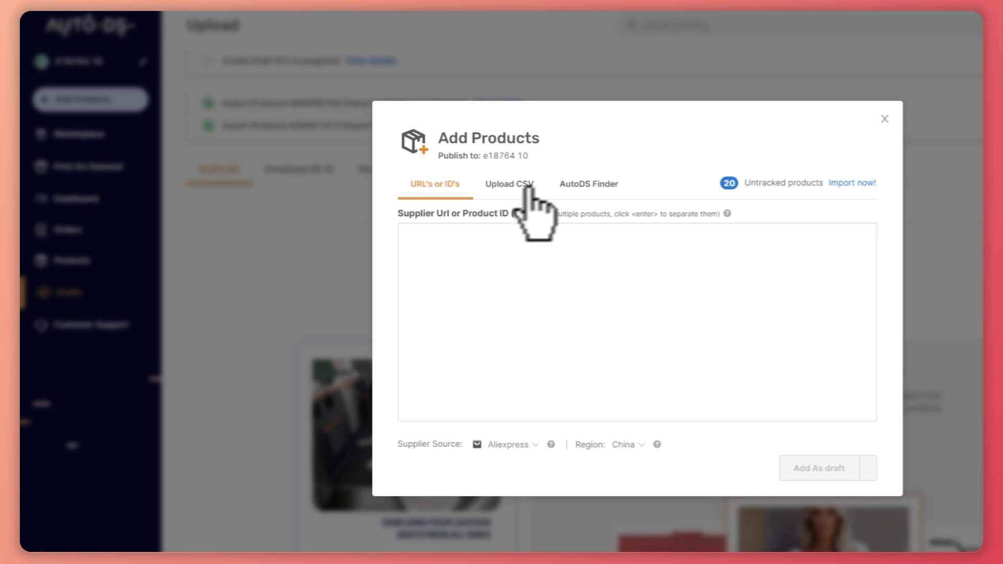
pyautogui.click(598, 188)
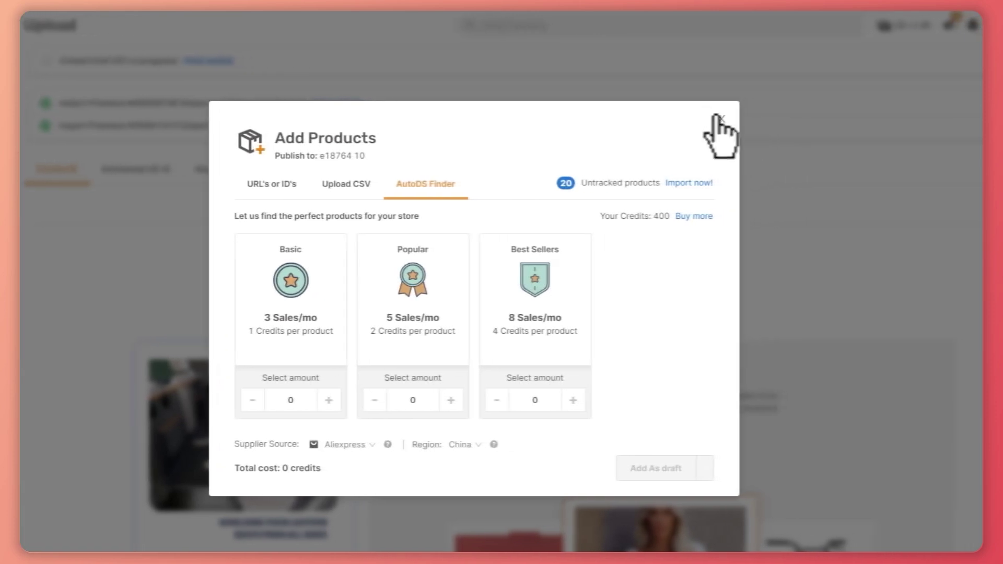
pyautogui.click(884, 119)
# Browse the Hand-Picked Products bestsellers, such as the $24.59 pet back seat extender.
pyautogui.click(86, 100)
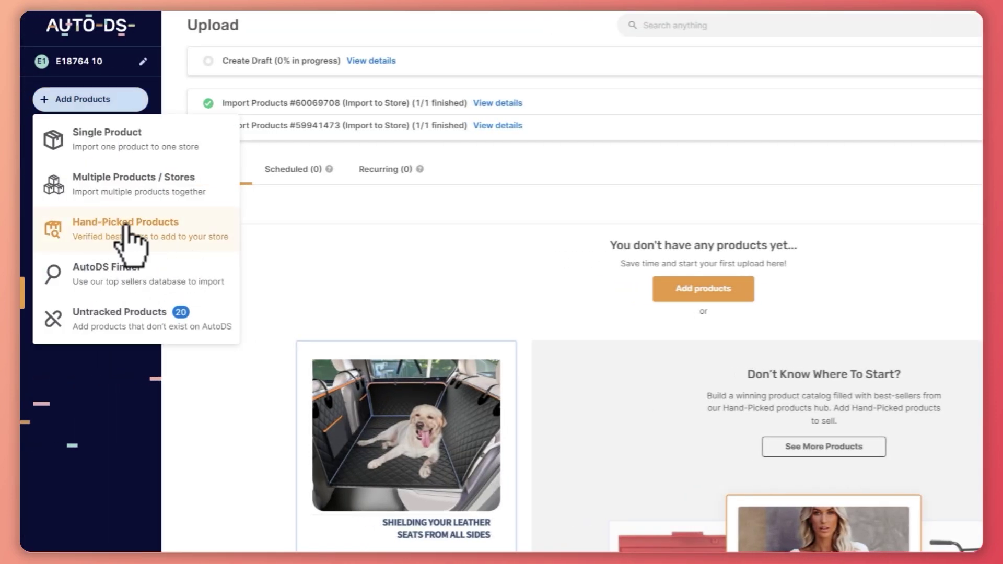
pyautogui.click(128, 226)
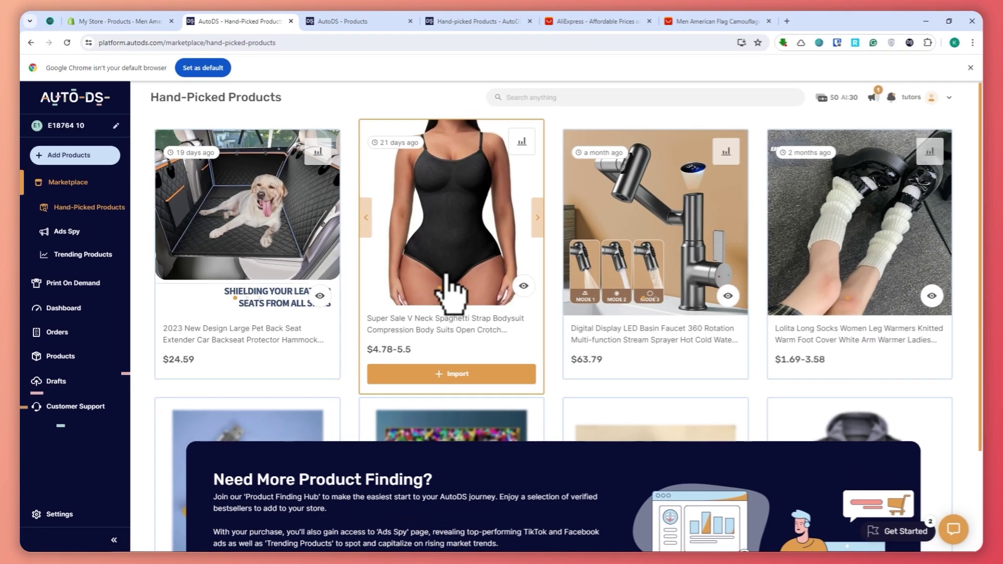
pyautogui.scroll(-1, 448, 290)
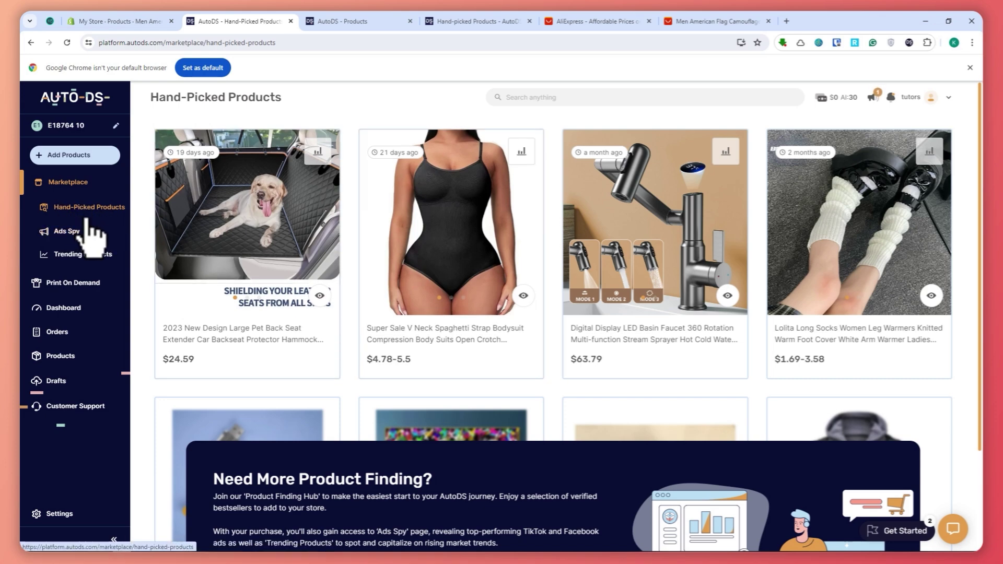
pyautogui.click(60, 155)
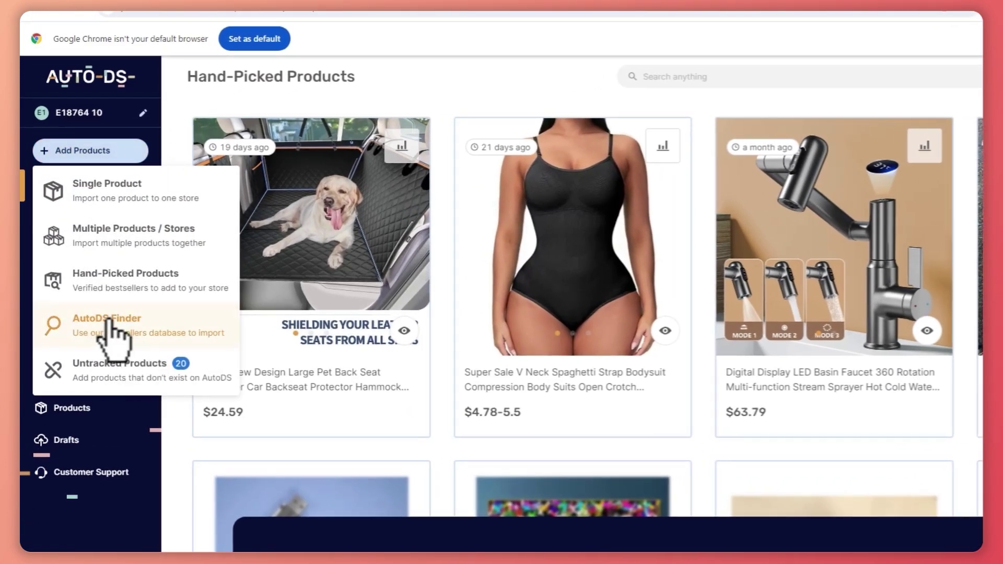
# Preview AutoDS Finder, then browse the Untracked Products list of 20 store items.
pyautogui.click(106, 314)
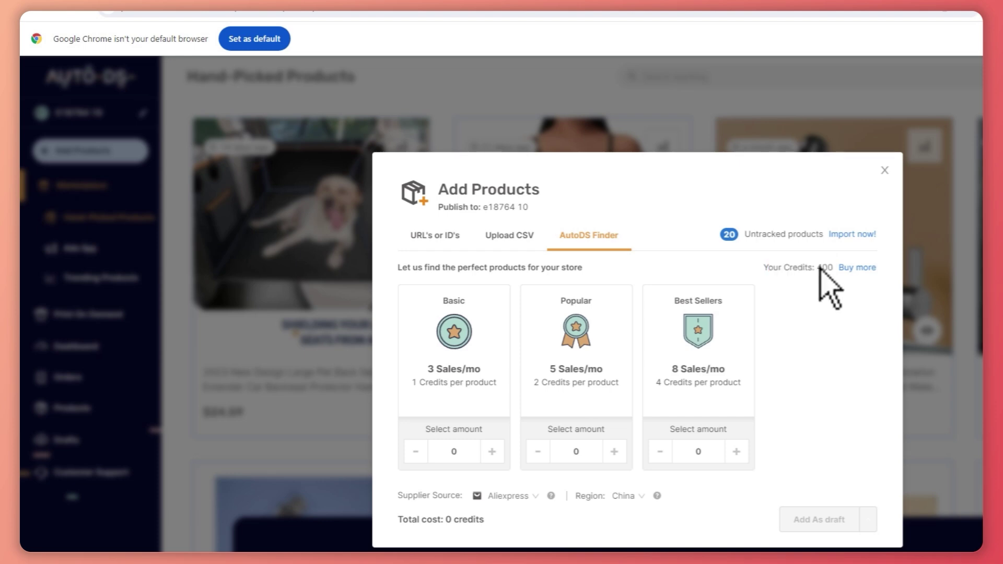
pyautogui.click(885, 171)
pyautogui.click(104, 151)
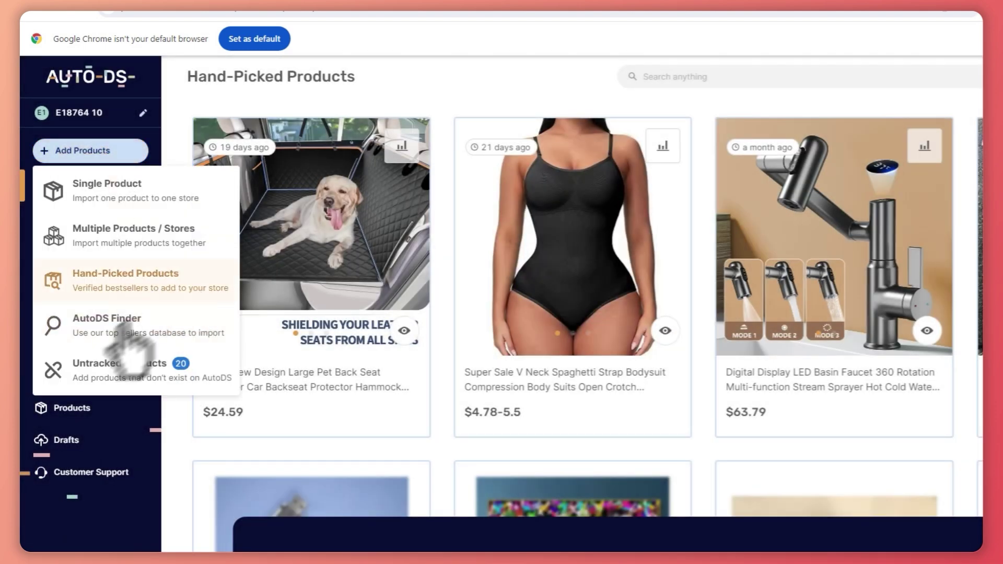
pyautogui.click(118, 374)
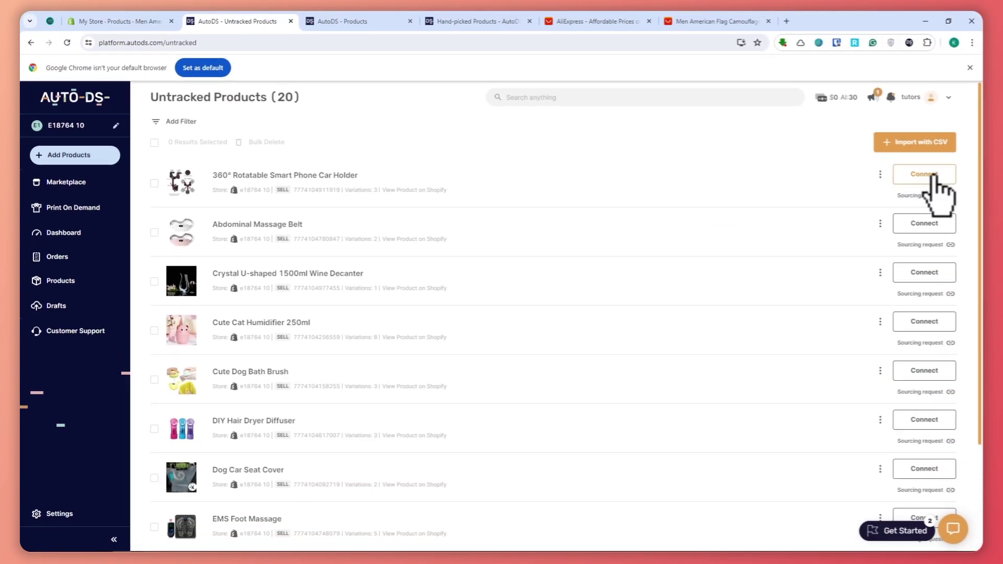
pyautogui.scroll(-3, 913, 335)
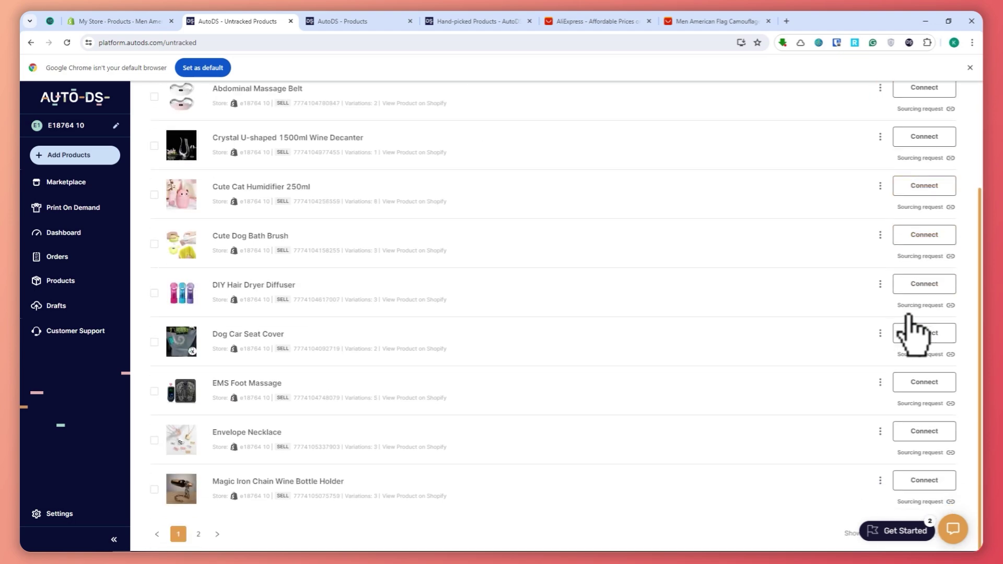
pyautogui.scroll(3, 908, 329)
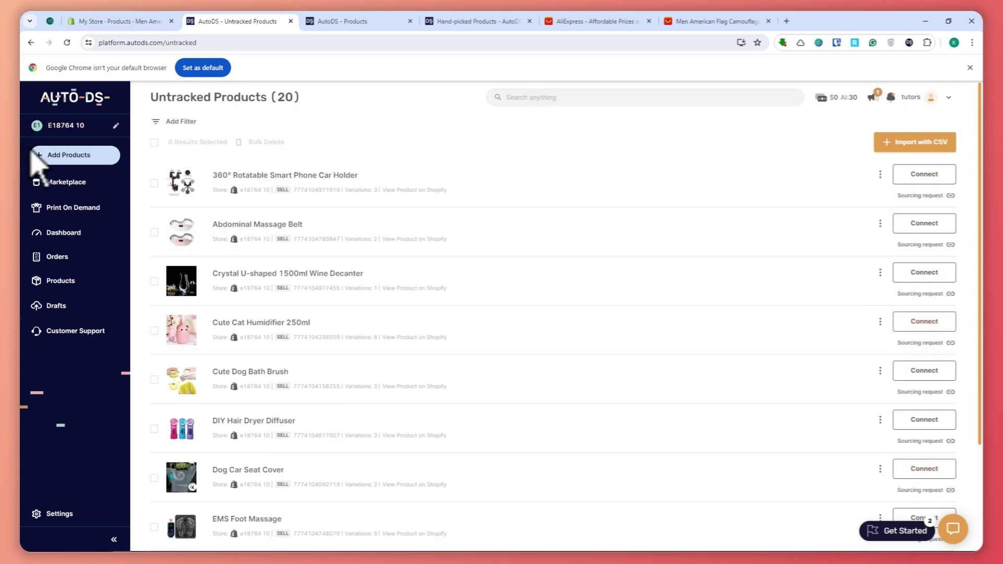
pyautogui.click(76, 160)
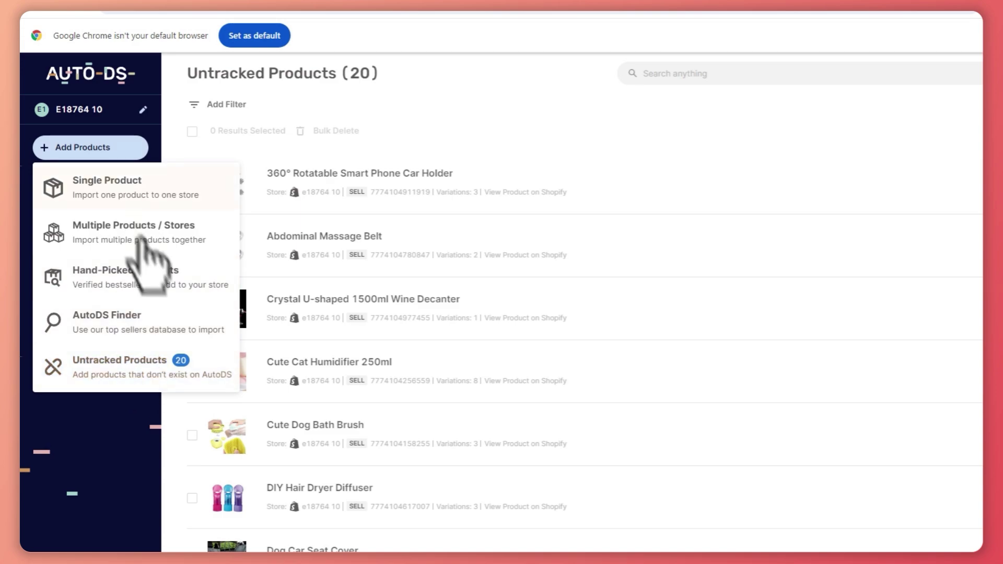
# Open the Marketplace with United States as Ships To and USD as currency.
pyautogui.click(485, 103)
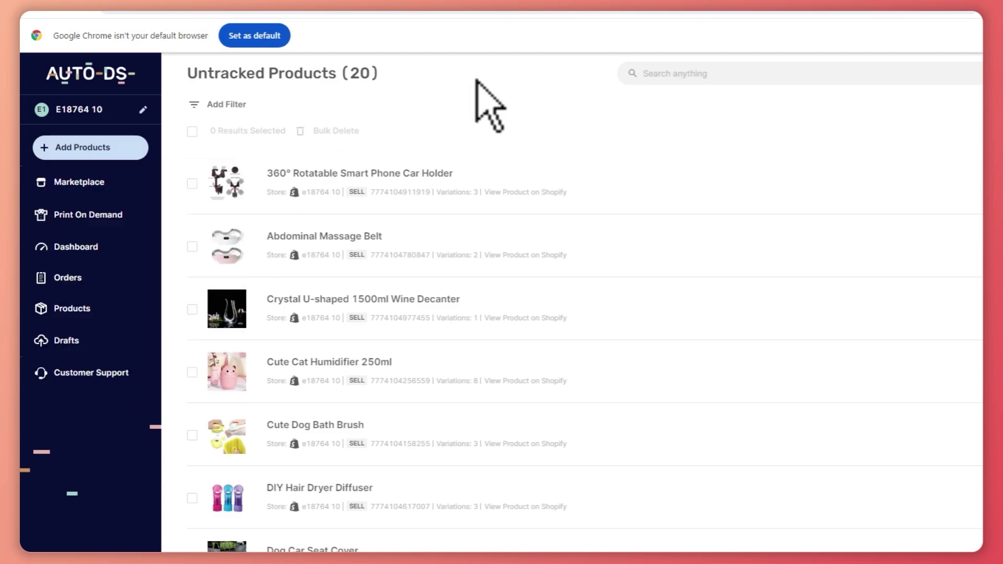
pyautogui.click(82, 185)
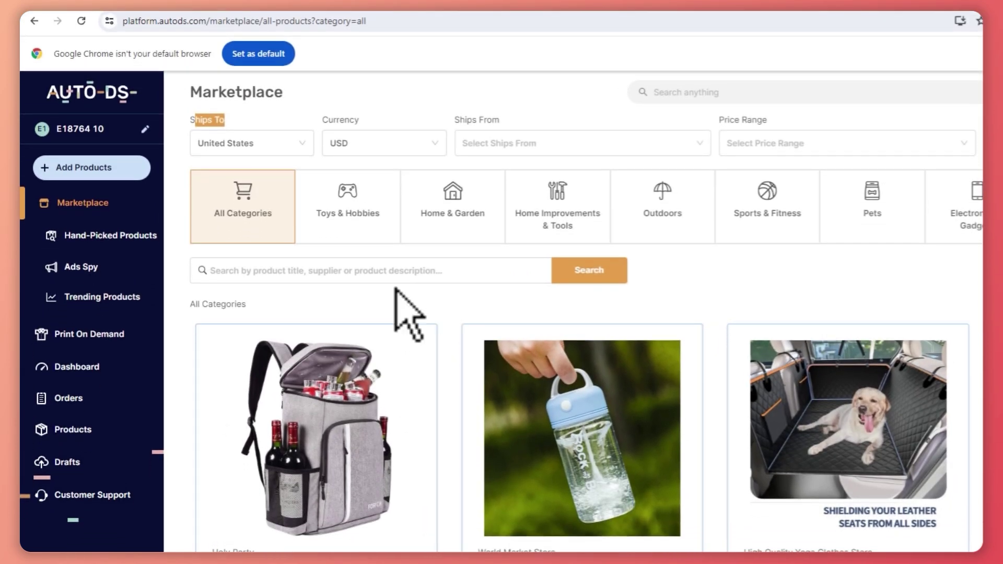
pyautogui.click(266, 154)
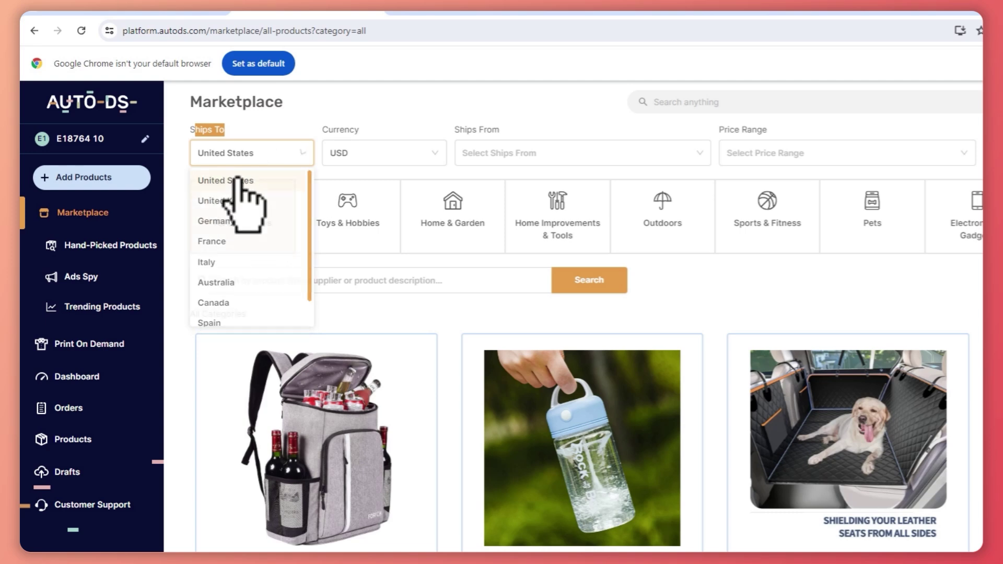
pyautogui.click(237, 153)
pyautogui.click(243, 183)
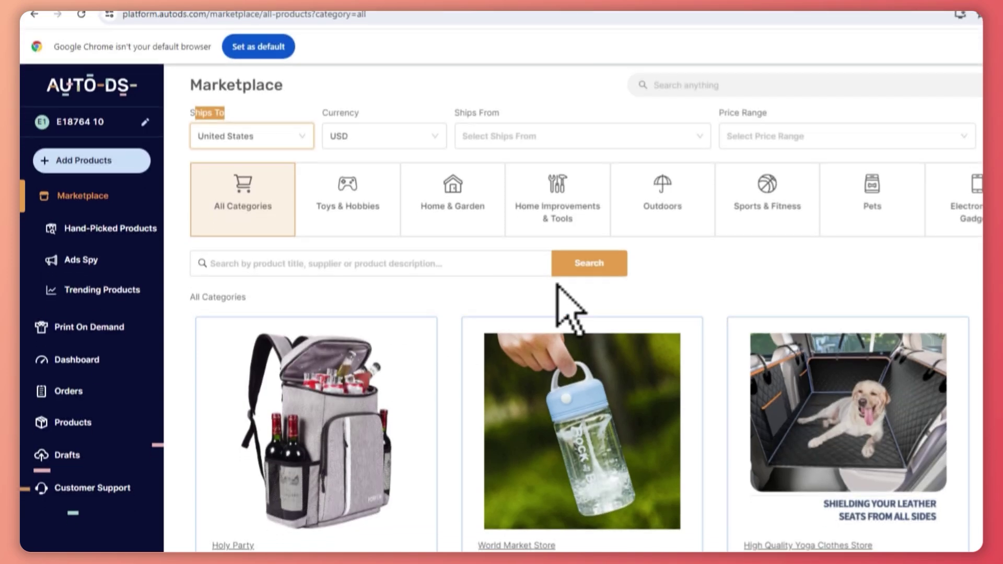
pyautogui.scroll(-4, 571, 303)
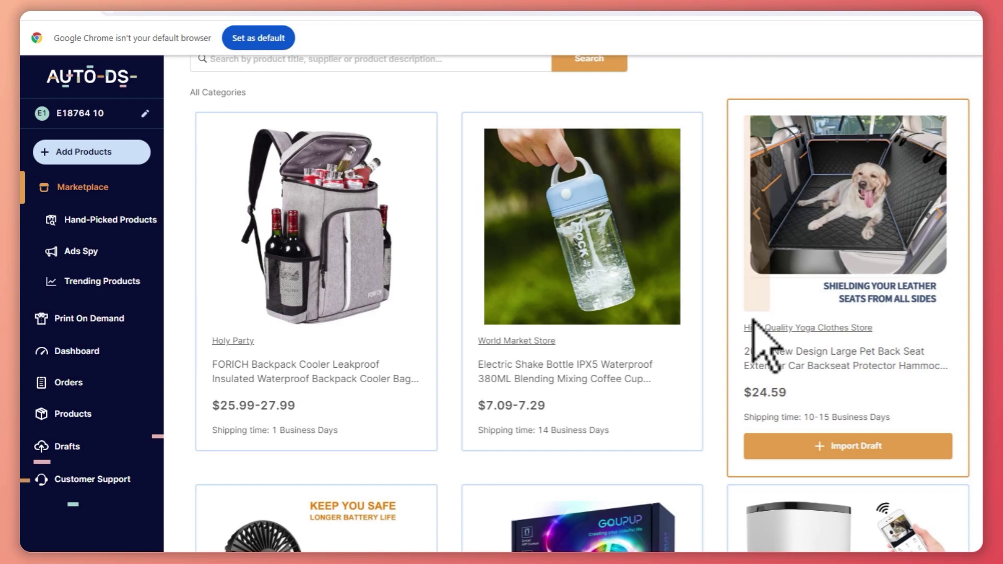
pyautogui.scroll(4, 765, 301)
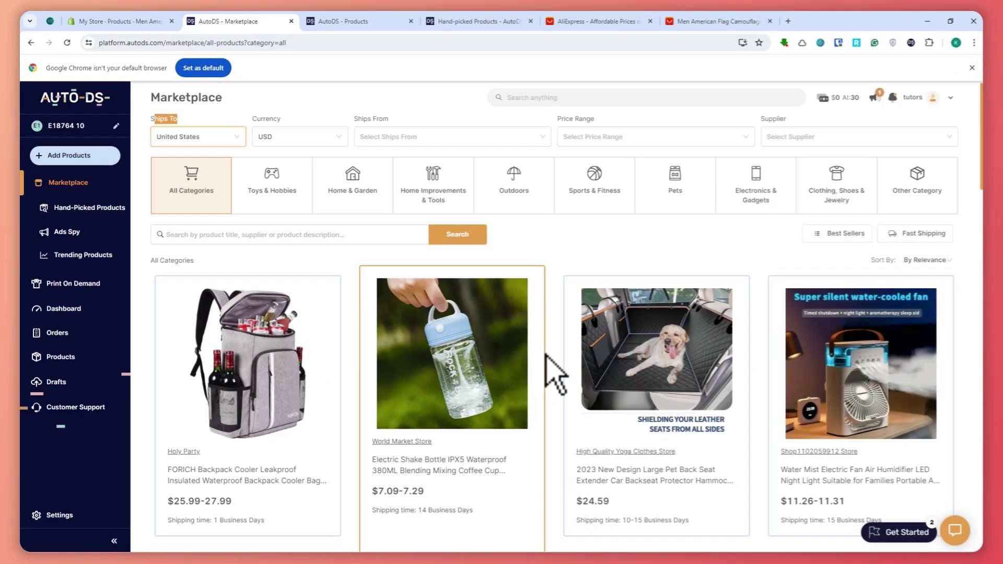
pyautogui.click(310, 135)
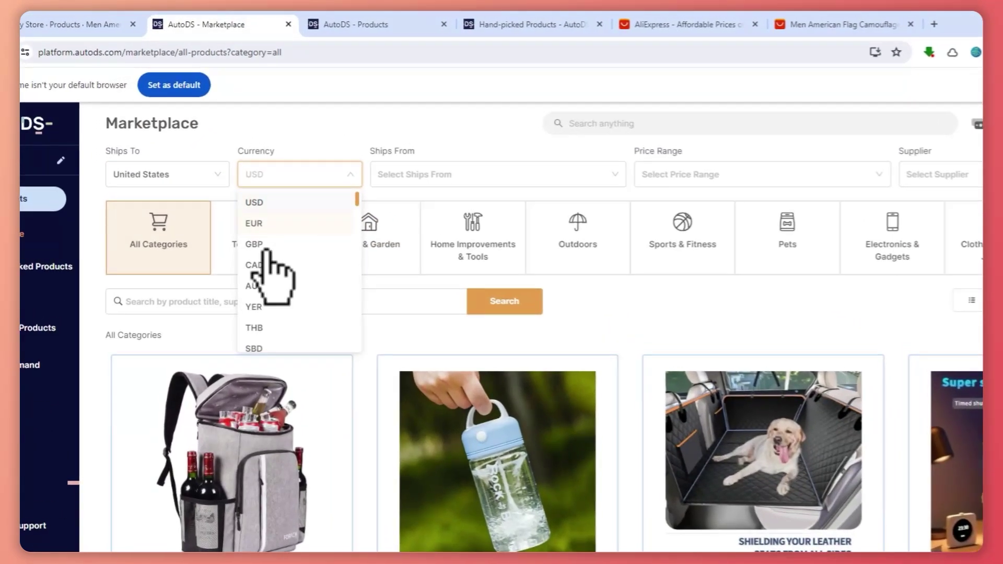
pyautogui.scroll(-5, 308, 293)
pyautogui.scroll(5, 298, 279)
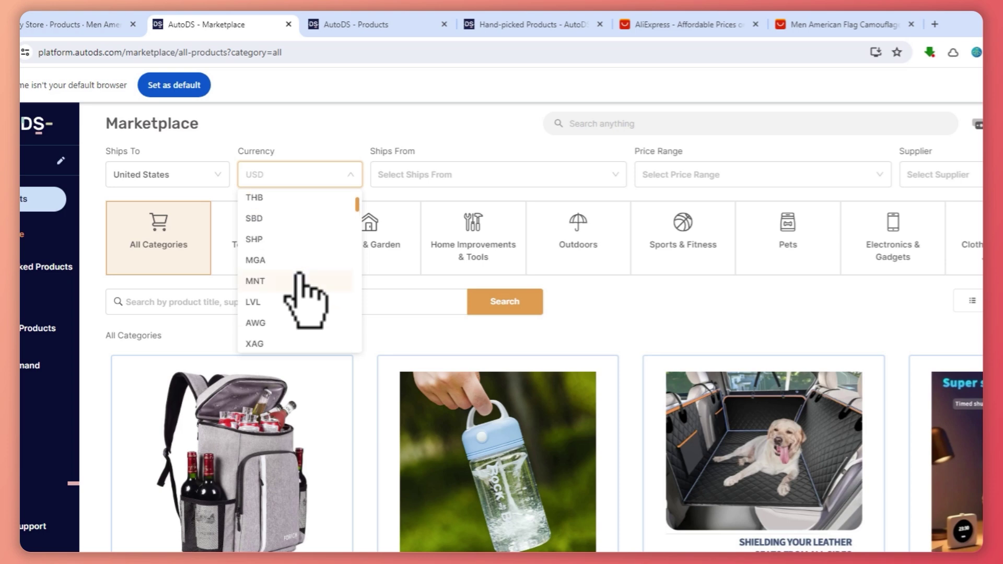
pyautogui.click(337, 141)
# Try Ships From Italy, Spain and France, then clear the origin filter.
pyautogui.click(493, 180)
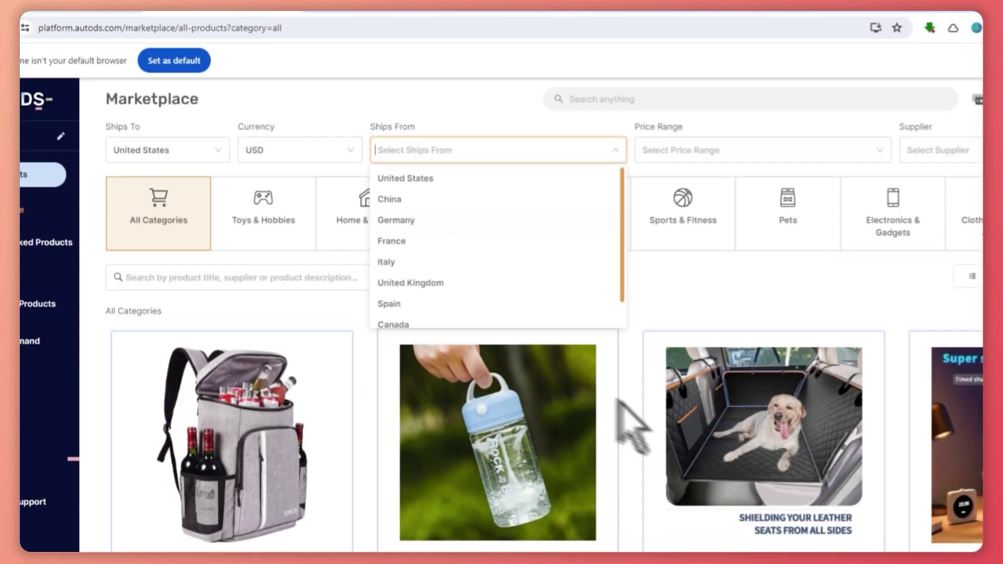
pyautogui.click(566, 286)
pyautogui.scroll(-1, 560, 292)
pyautogui.click(459, 300)
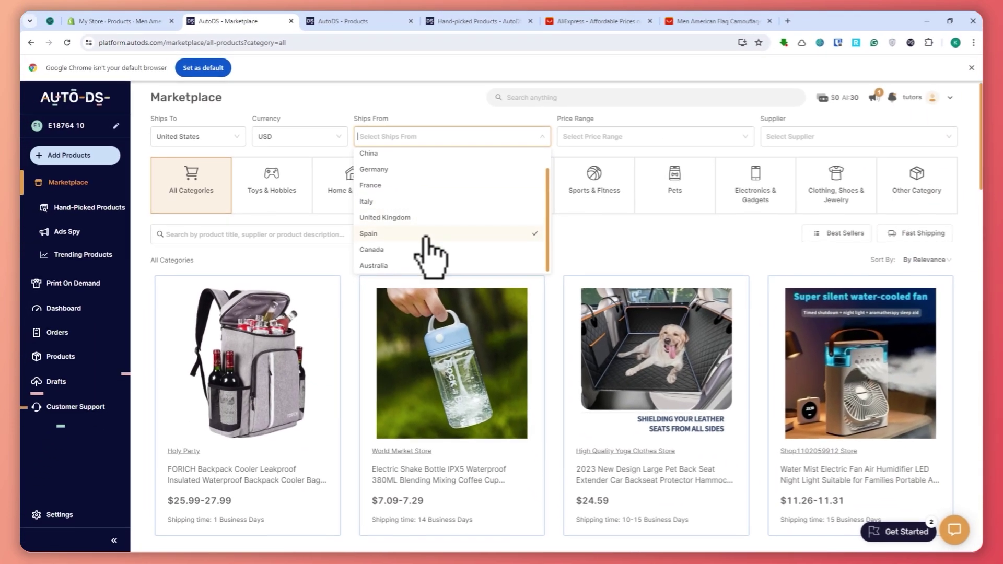
pyautogui.scroll(1, 473, 285)
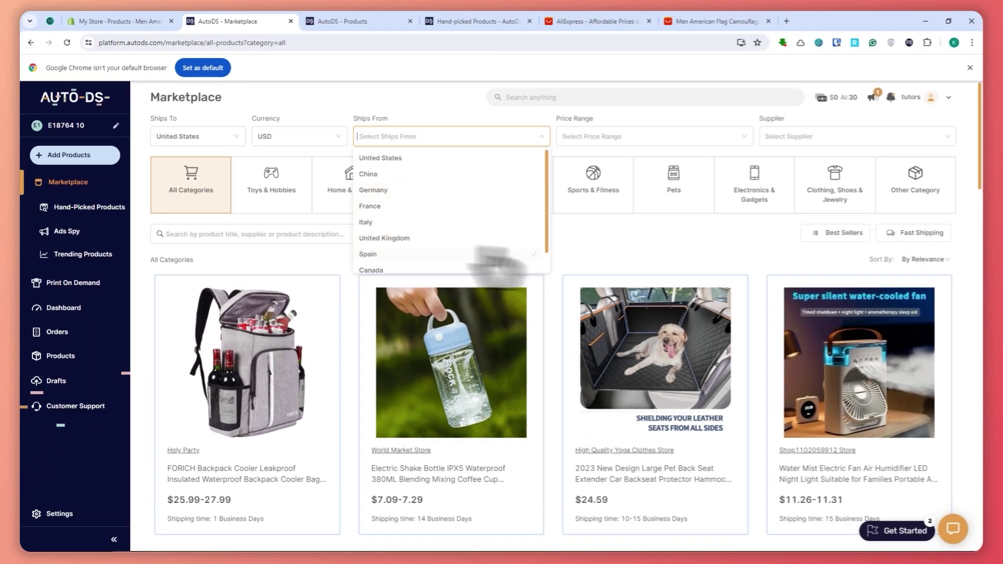
pyautogui.click(448, 206)
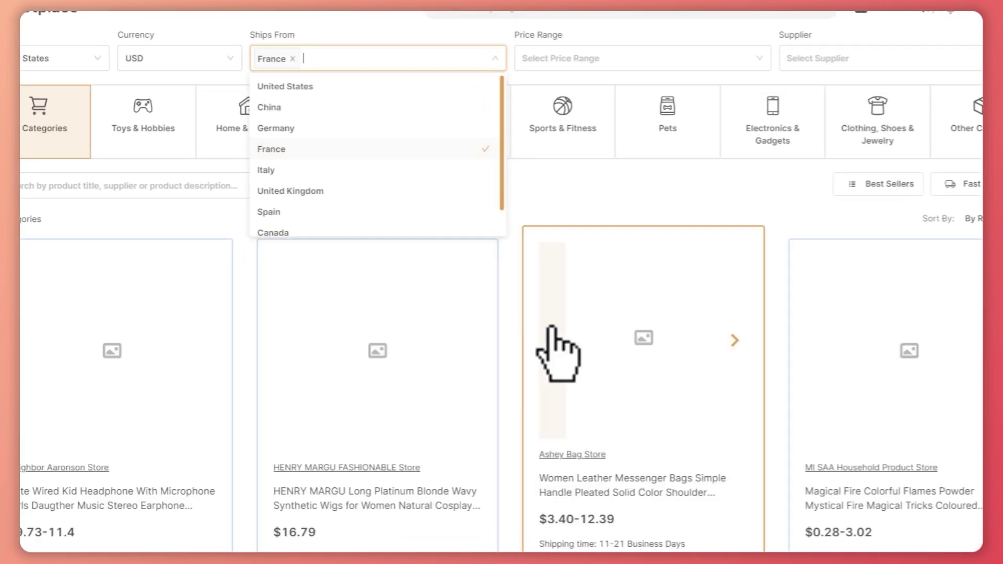
pyautogui.scroll(-2, 474, 358)
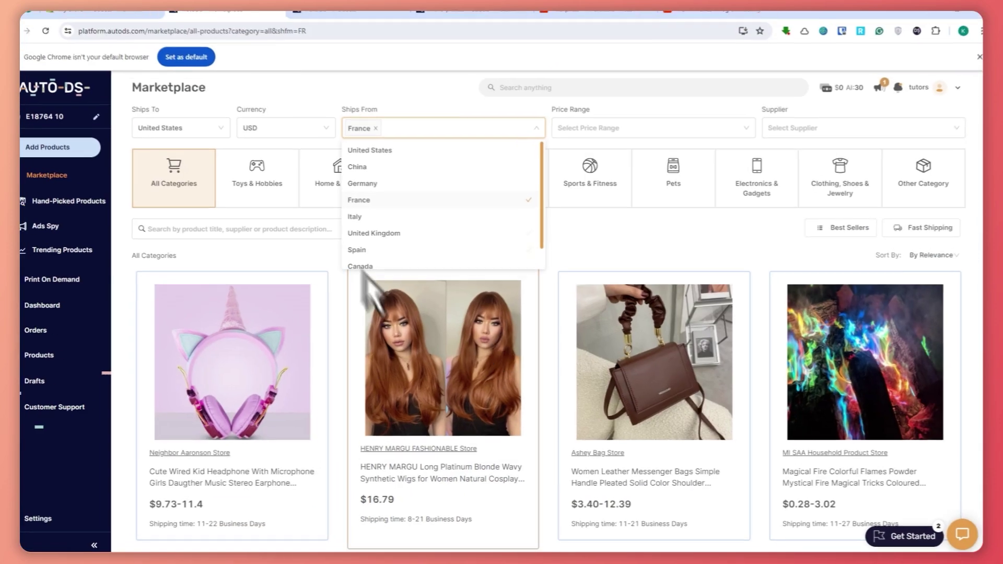
pyautogui.press('BackSpace')
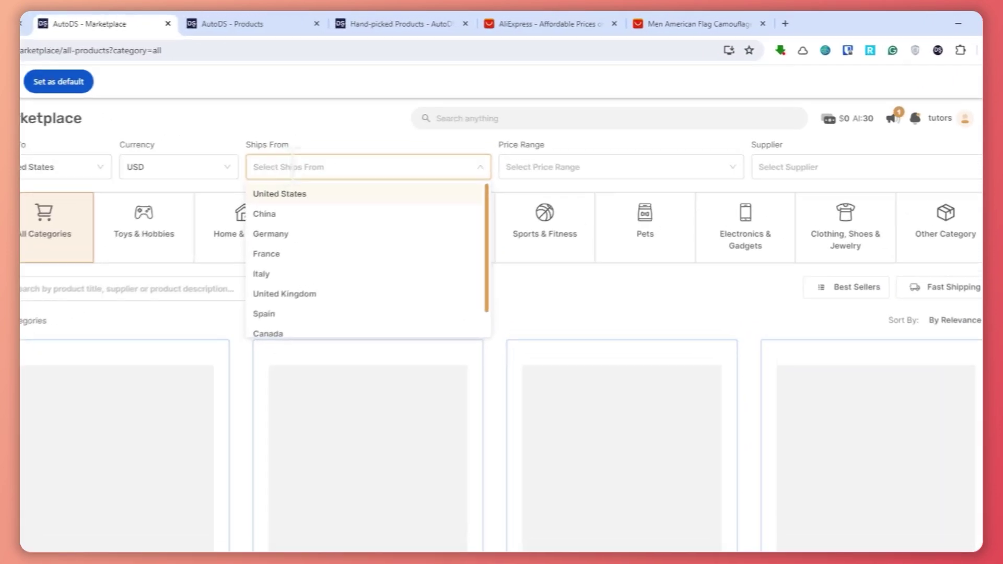
# Limit Marketplace products to the 15 - 30 price range.
pyautogui.click(613, 138)
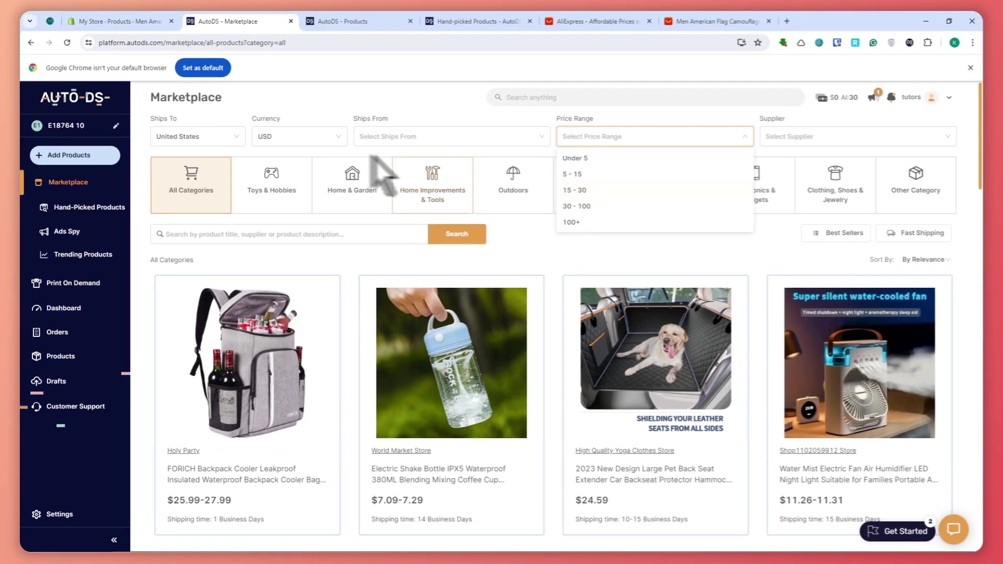
pyautogui.click(591, 189)
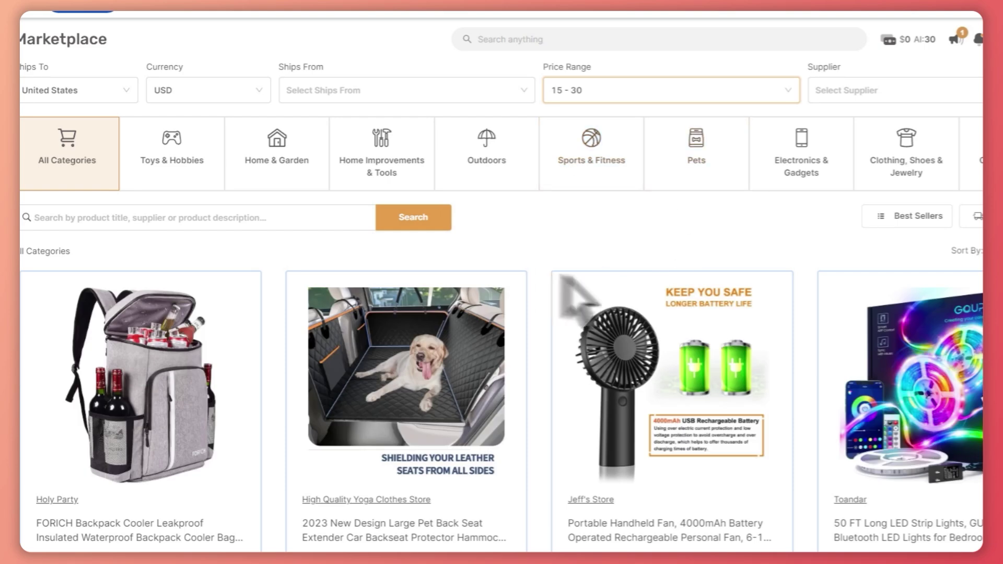
pyautogui.scroll(-4, 567, 292)
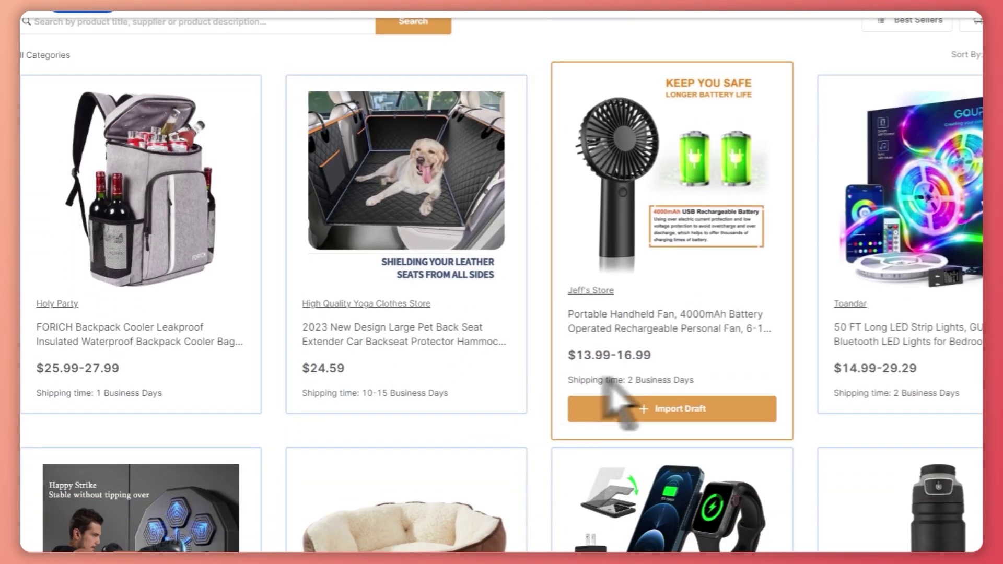
pyautogui.scroll(4, 596, 397)
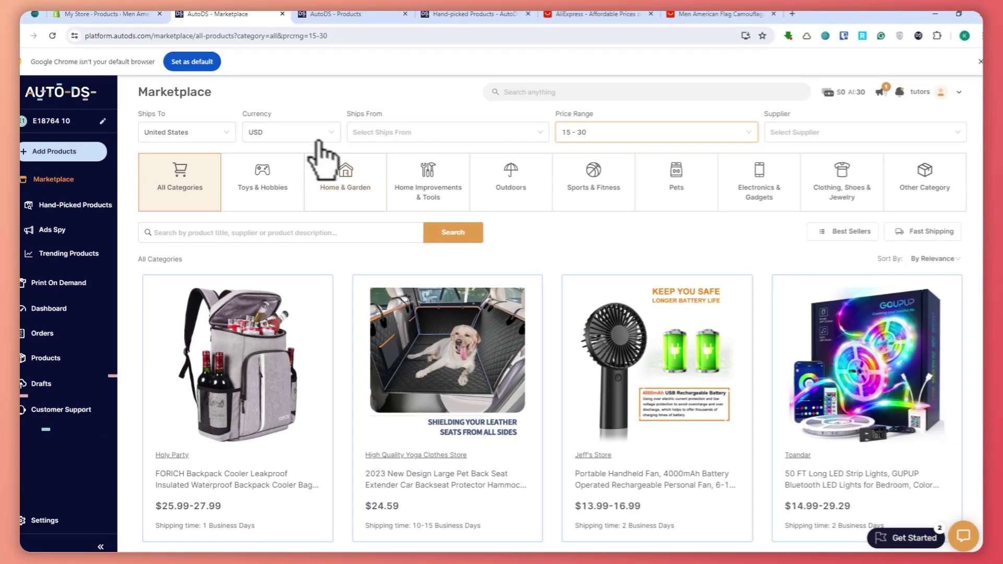
# Switch prices to GBP and back to USD, then filter to AutoDS Suppliers.
pyautogui.click(214, 92)
pyautogui.click(204, 160)
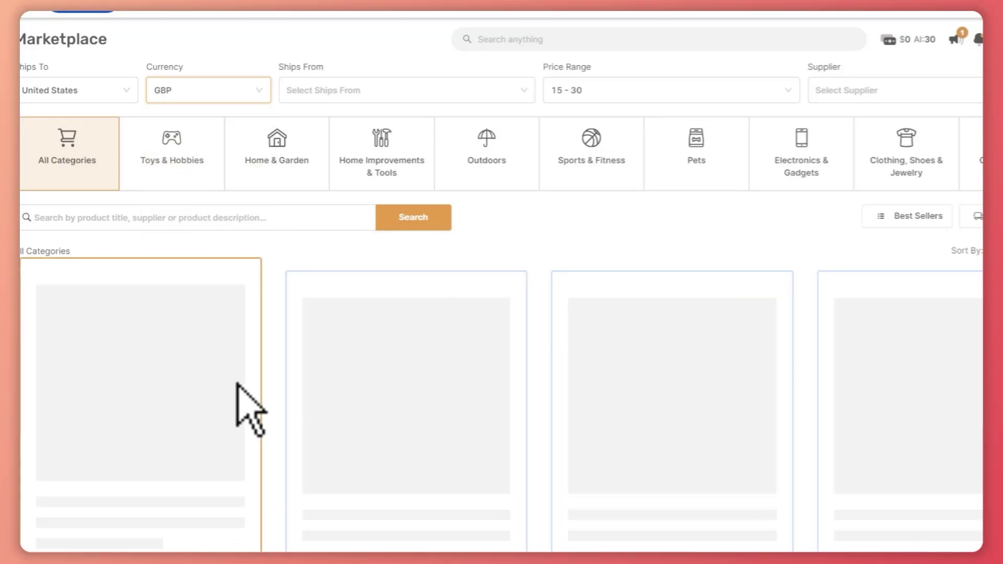
pyautogui.scroll(-4, 251, 413)
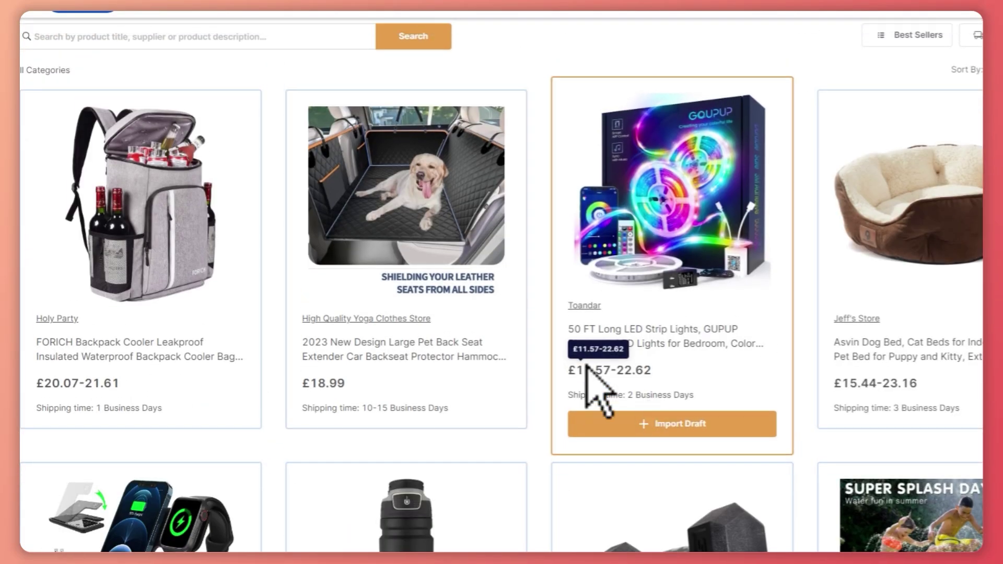
pyautogui.scroll(4, 302, 213)
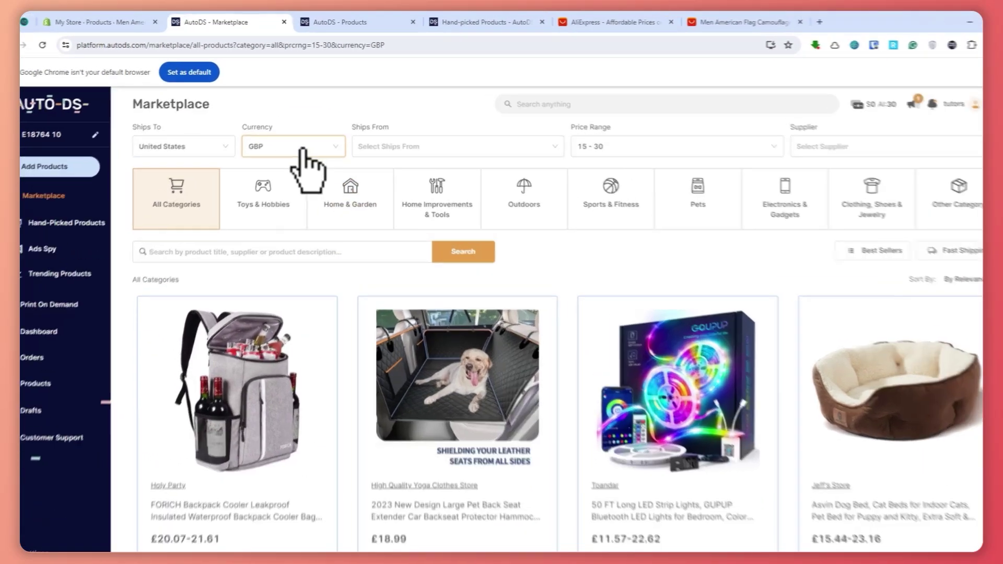
pyautogui.click(303, 151)
pyautogui.click(282, 169)
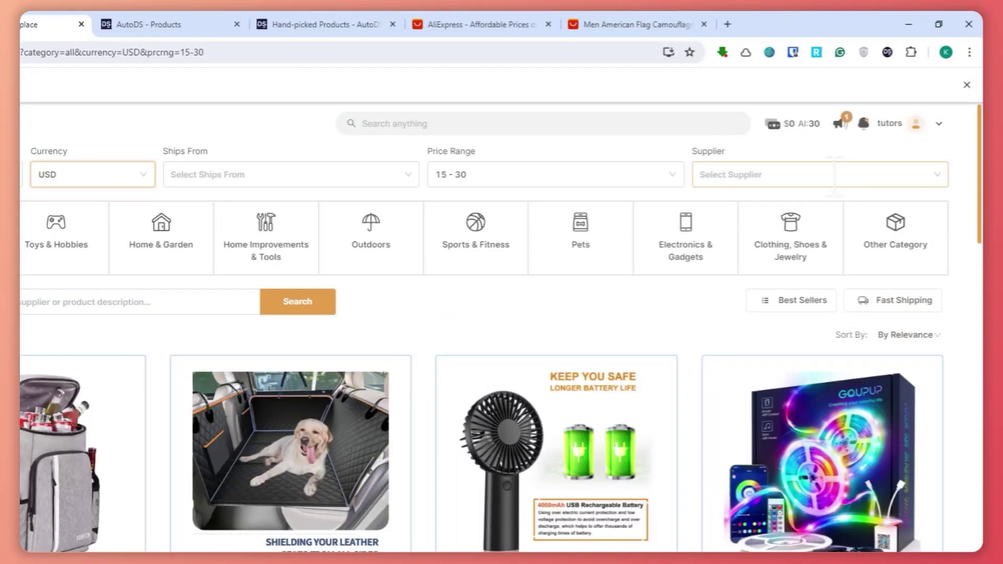
pyautogui.click(835, 174)
pyautogui.click(726, 208)
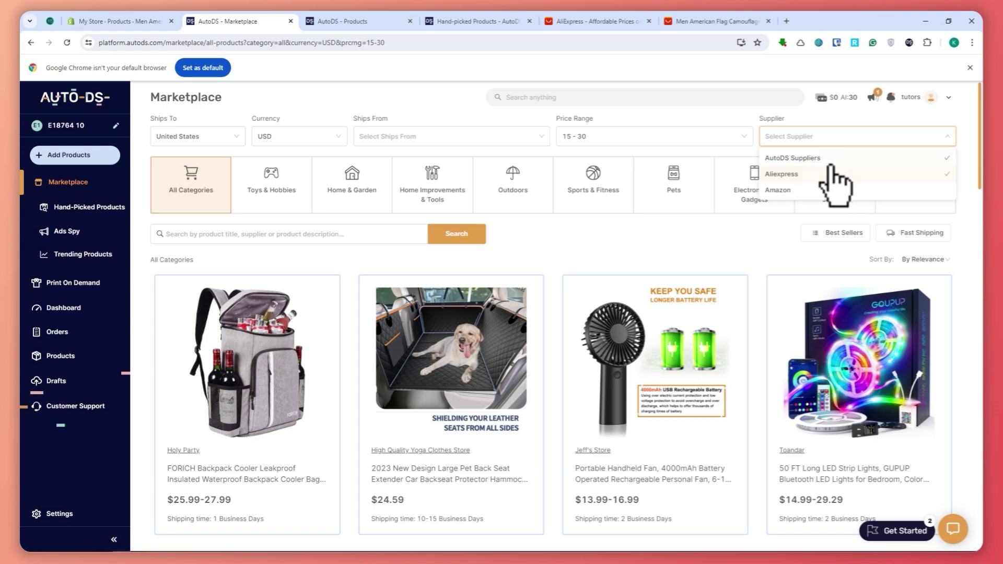
# Filter the Marketplace to Aliexpress suppliers and browse the results.
pyautogui.scroll(-3, 773, 257)
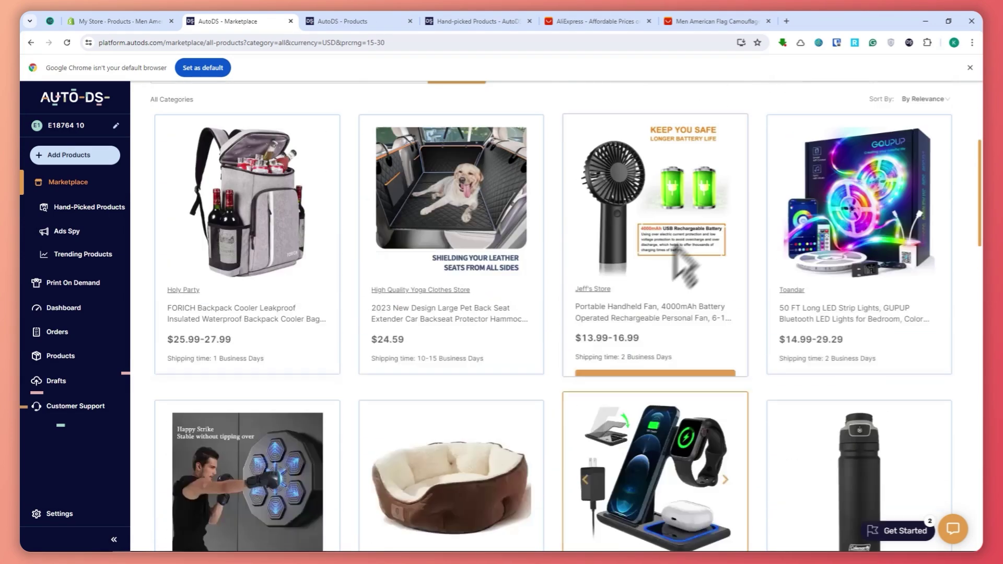
pyautogui.scroll(3, 685, 270)
pyautogui.click(815, 134)
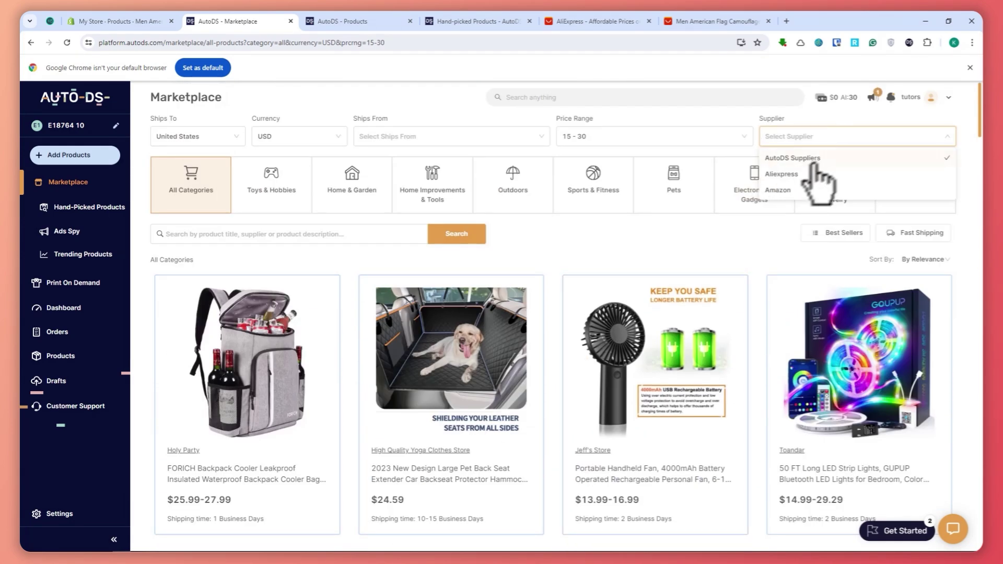
pyautogui.click(792, 173)
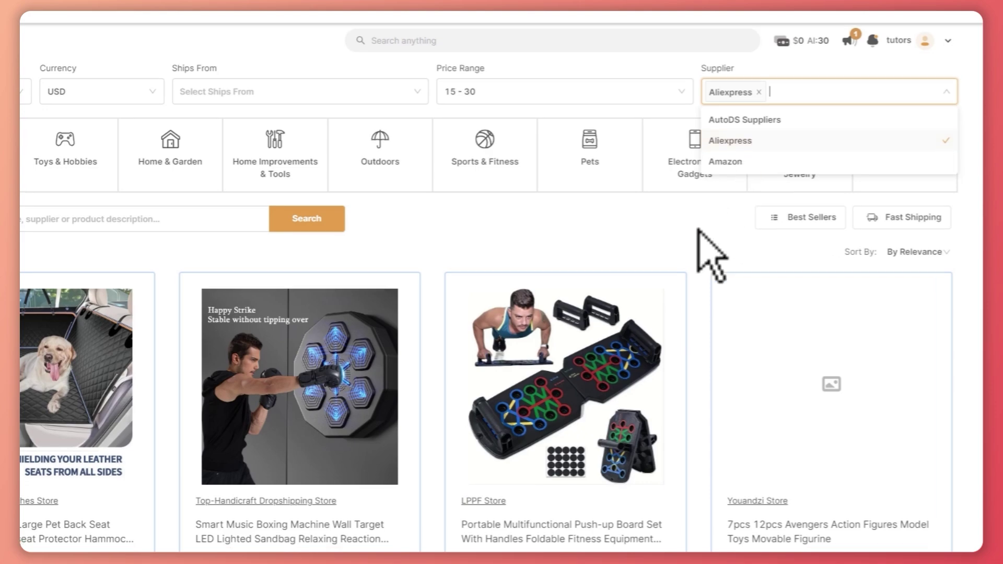
pyautogui.scroll(-3, 710, 246)
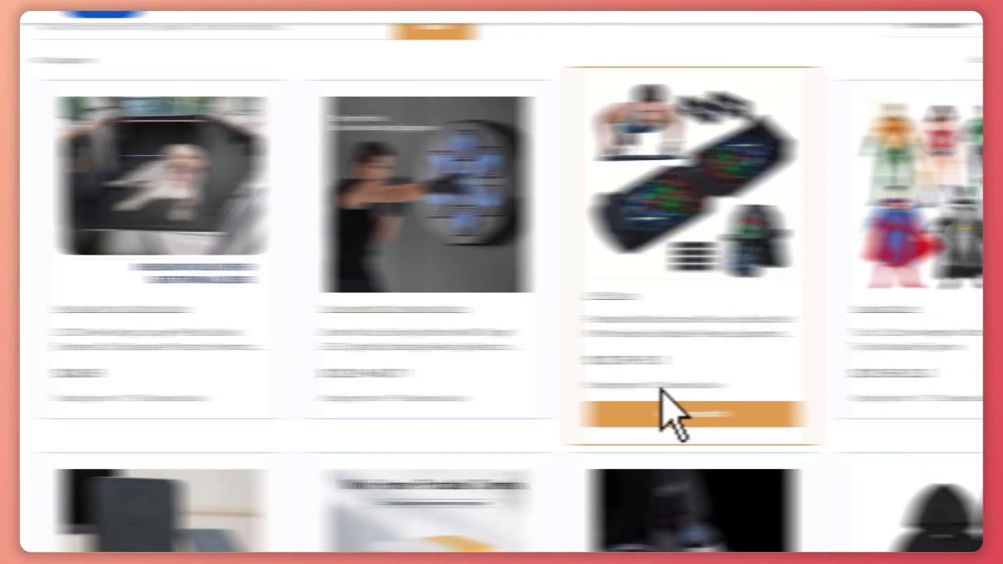
pyautogui.scroll(-4, 760, 418)
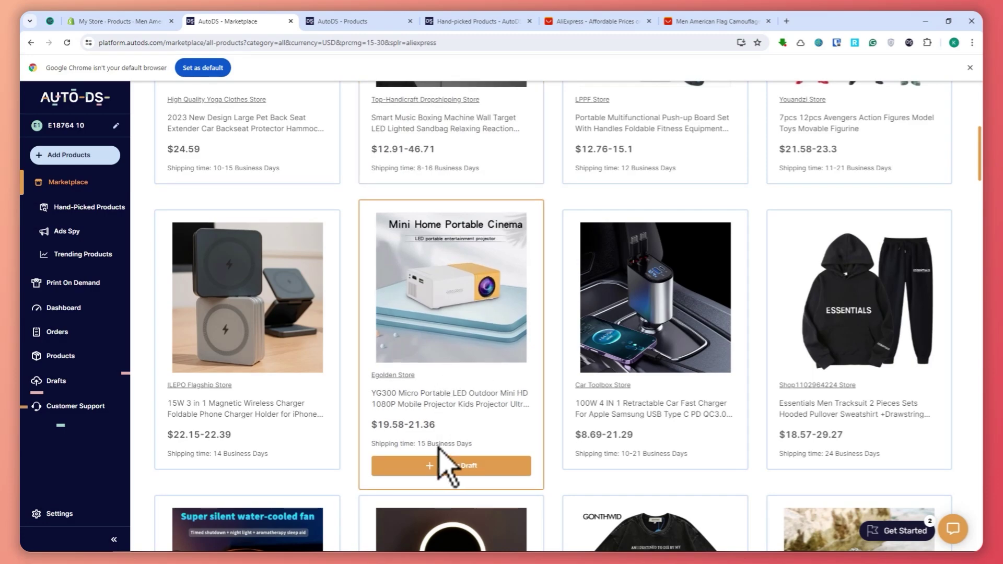
pyautogui.scroll(6, 634, 466)
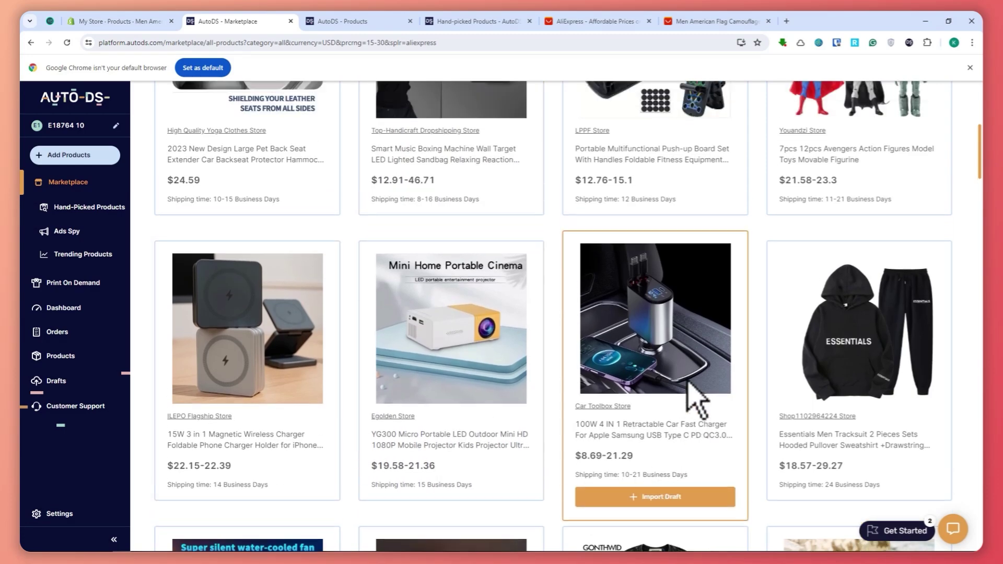
# Swap Aliexpress for AutoDS Suppliers, browse the results, then clear the supplier filter.
pyautogui.click(846, 137)
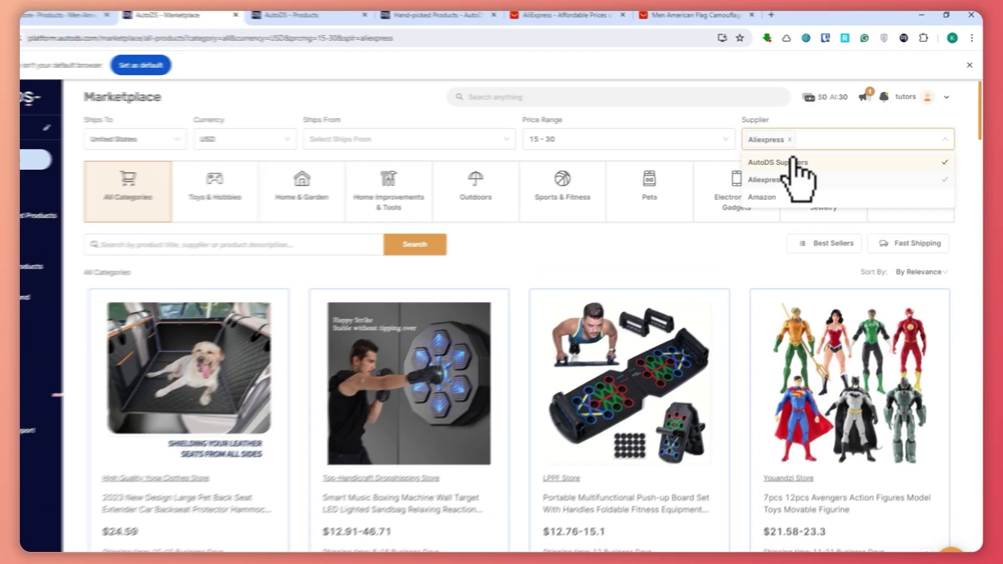
pyautogui.click(805, 157)
pyautogui.click(804, 137)
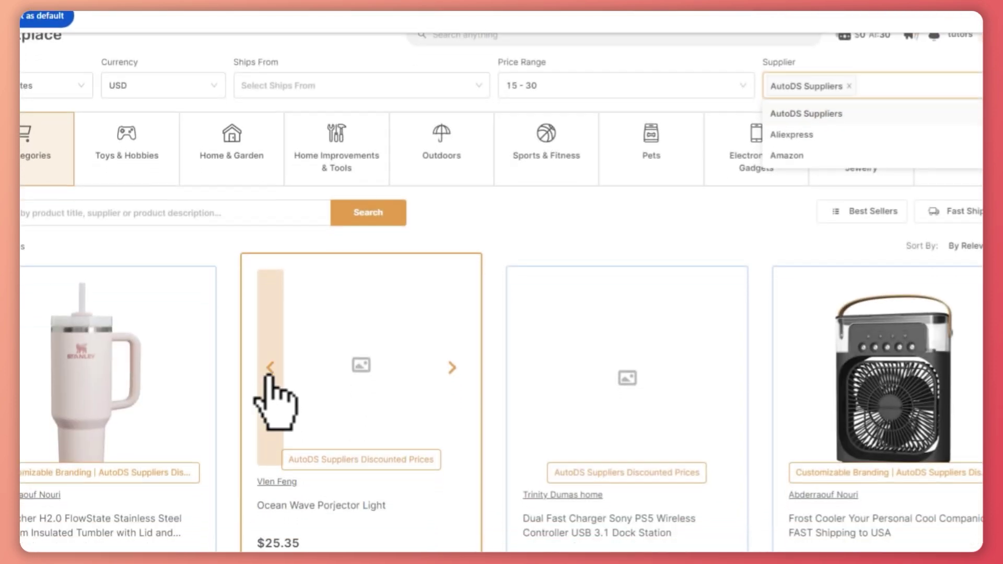
pyautogui.scroll(-4, 264, 376)
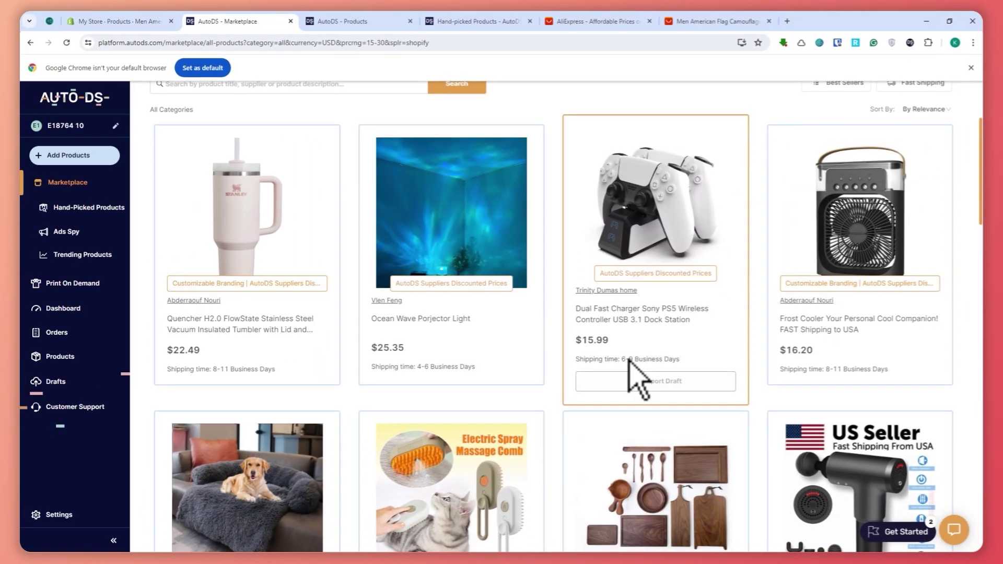
pyautogui.scroll(-3, 642, 386)
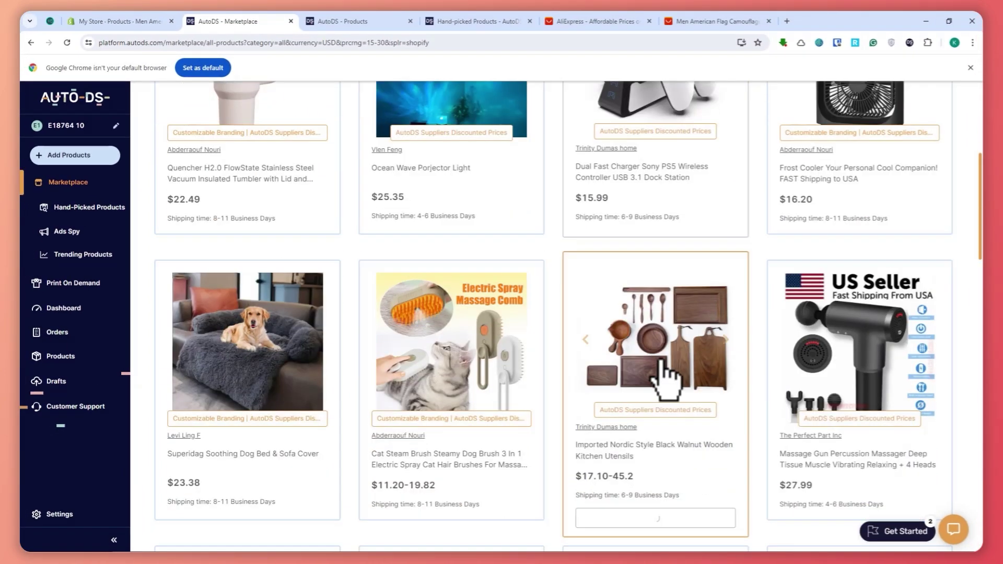
pyautogui.scroll(-1, 649, 396)
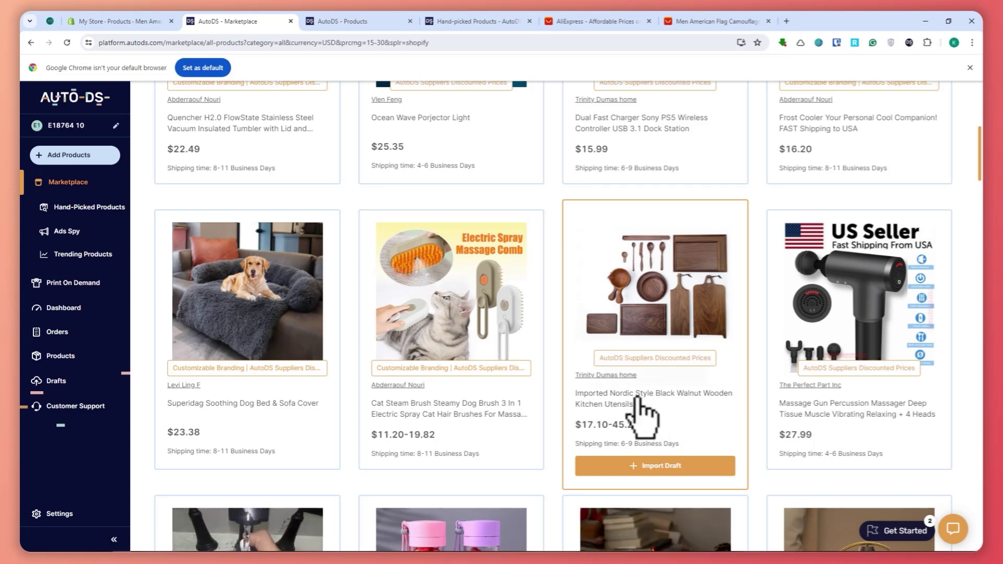
pyautogui.scroll(-1, 732, 444)
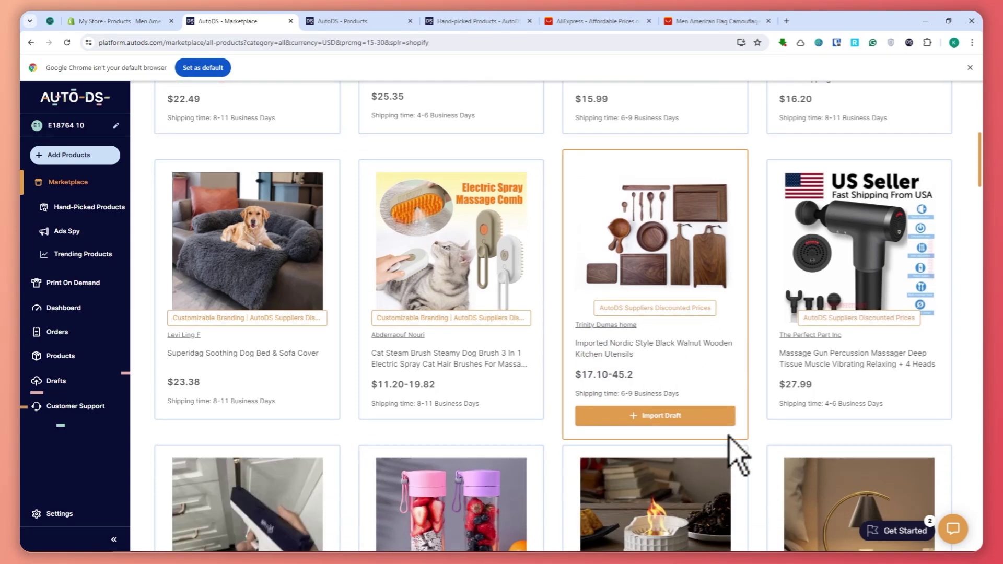
pyautogui.scroll(-2, 731, 445)
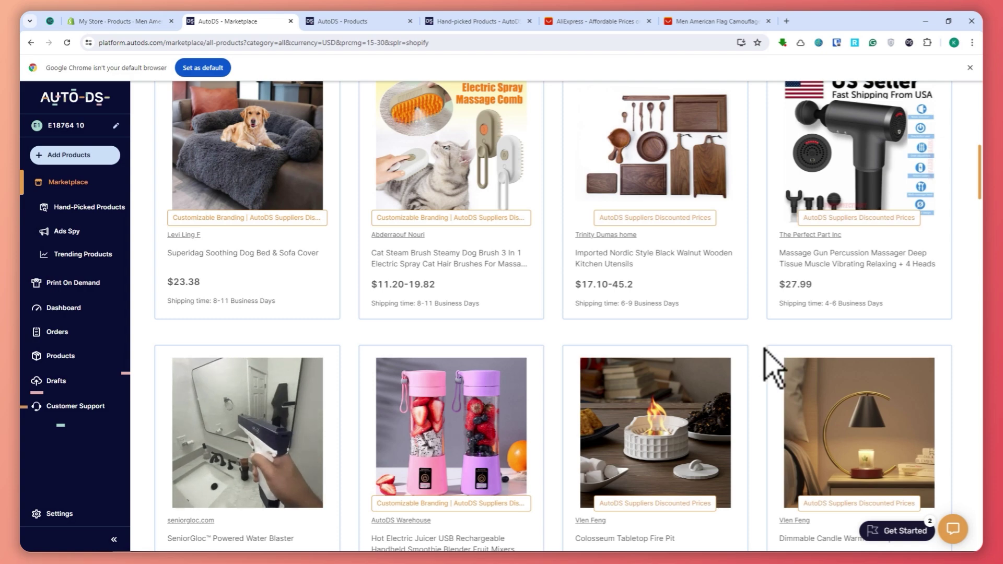
pyautogui.scroll(10, 768, 361)
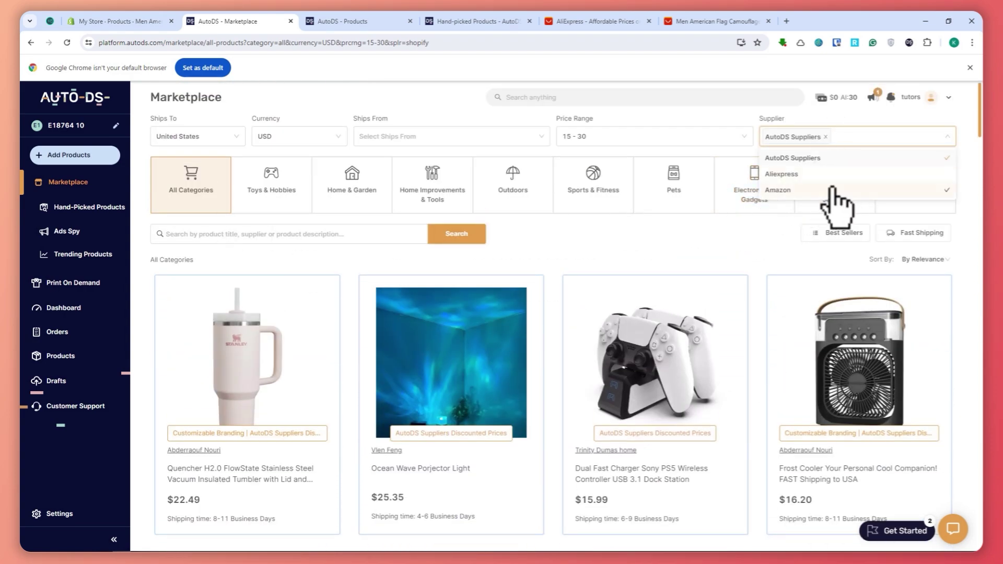
pyautogui.click(831, 157)
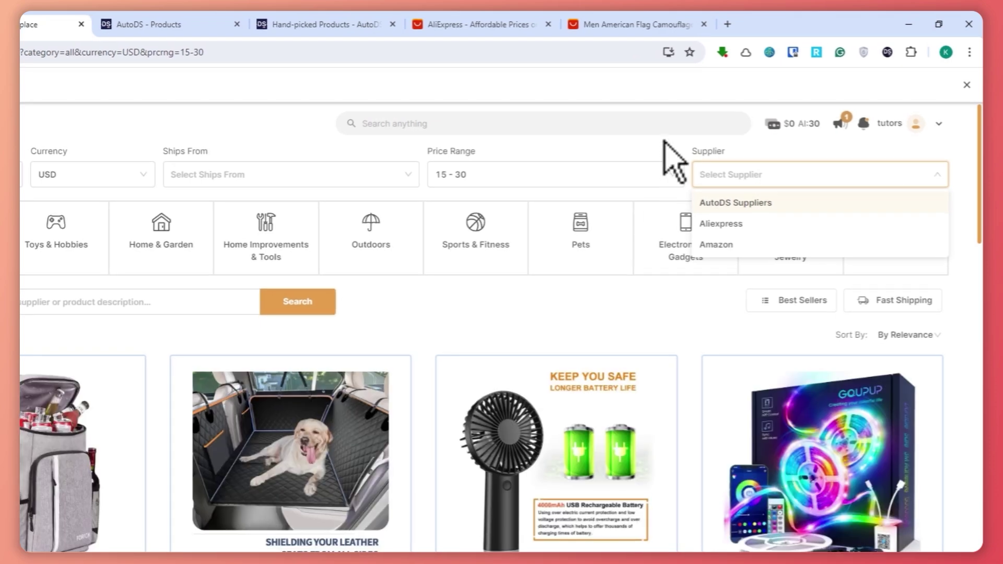
# Browse Toys & Hobbies, Home & Garden and Pets categories, then return to All Categories.
pyautogui.click(718, 115)
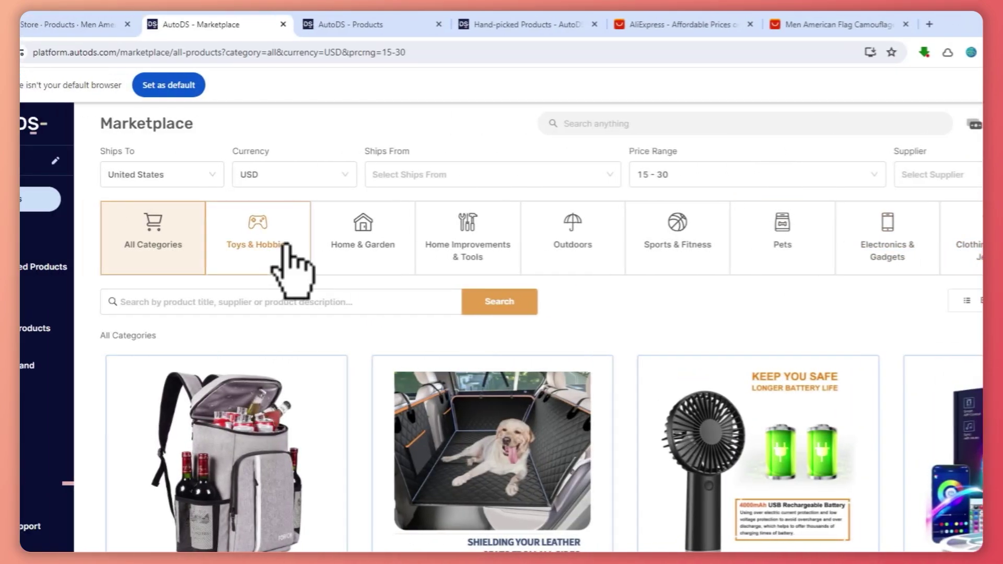
pyautogui.click(280, 250)
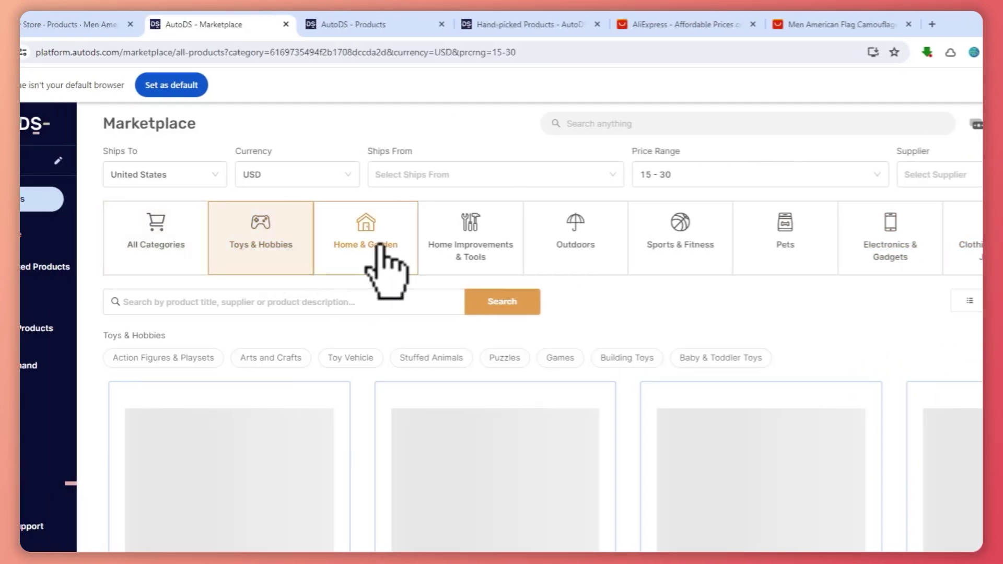
pyautogui.click(375, 254)
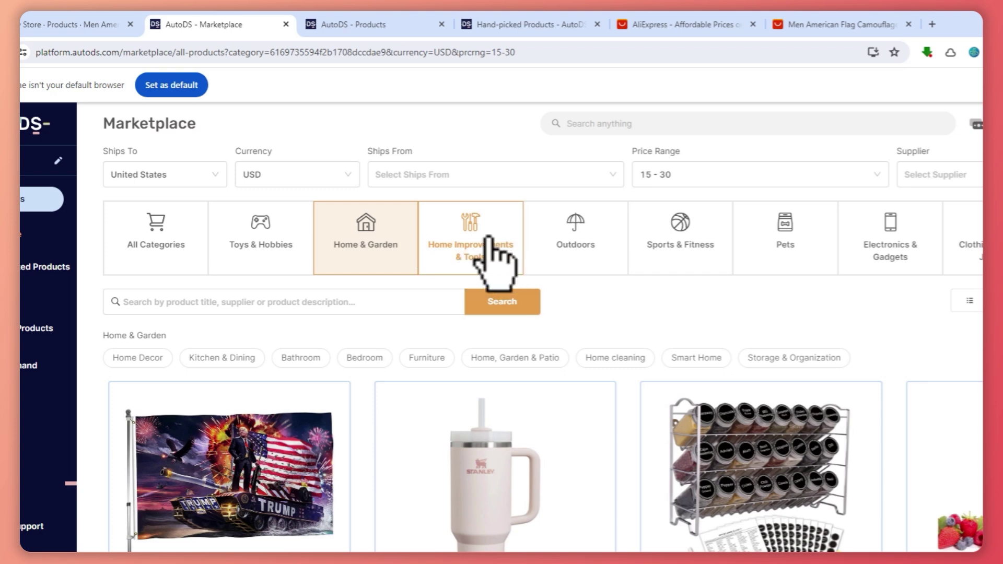
pyautogui.click(746, 243)
pyautogui.click(156, 250)
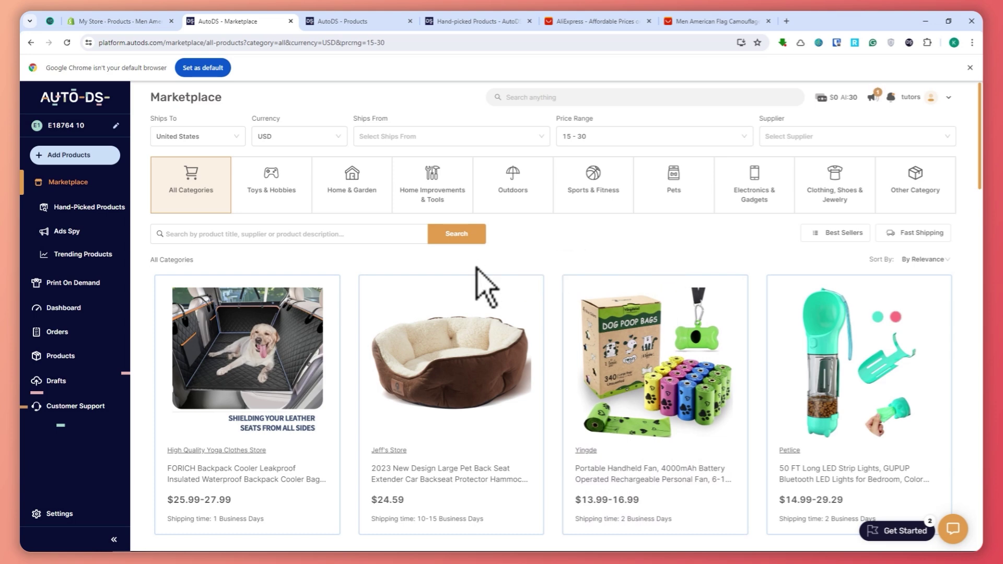
# Visit Hand-Picked Products, then show the Products tab with the cap and chest bag imports.
pyautogui.click(69, 209)
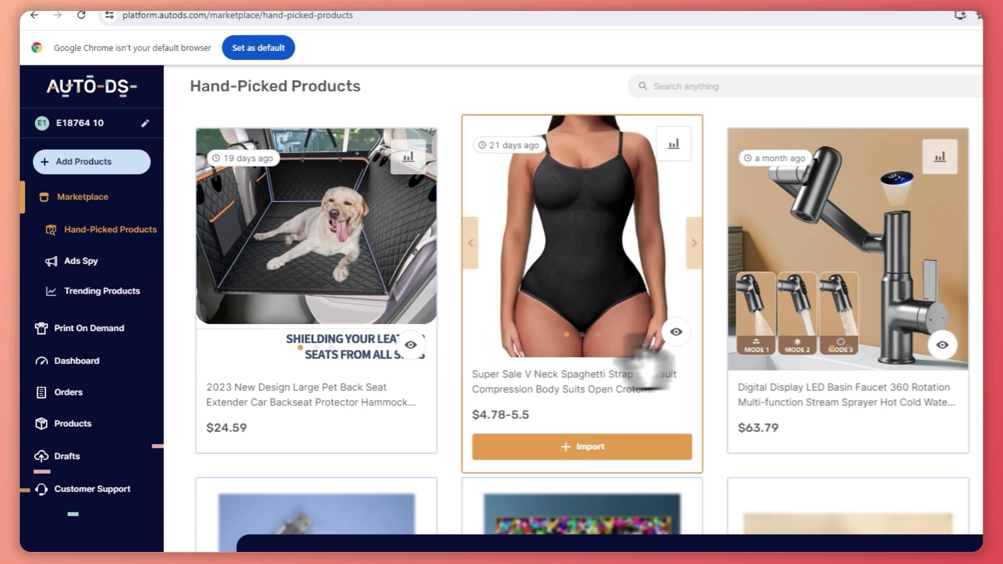
pyautogui.scroll(-1, 663, 332)
pyautogui.scroll(1, 664, 334)
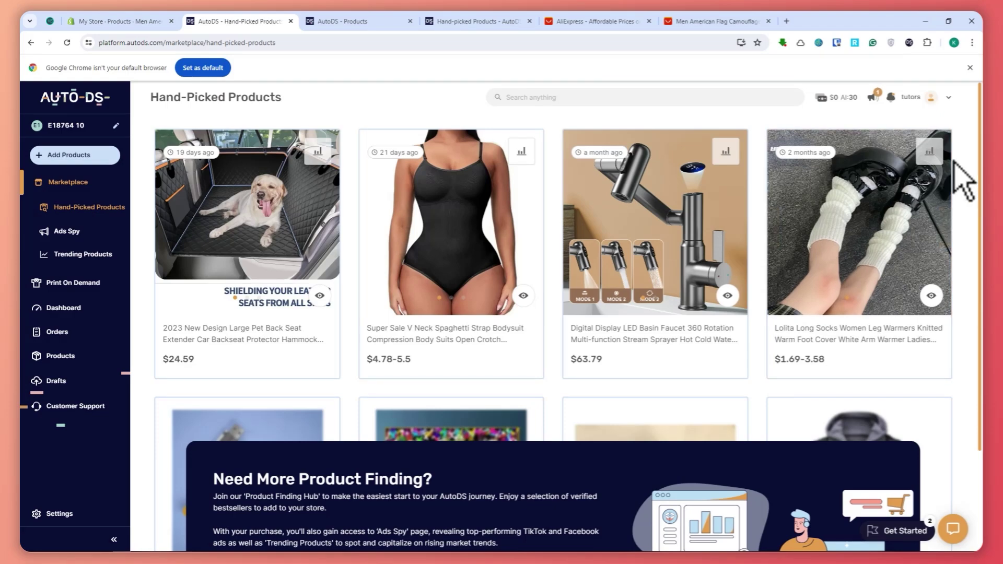
pyautogui.click(361, 22)
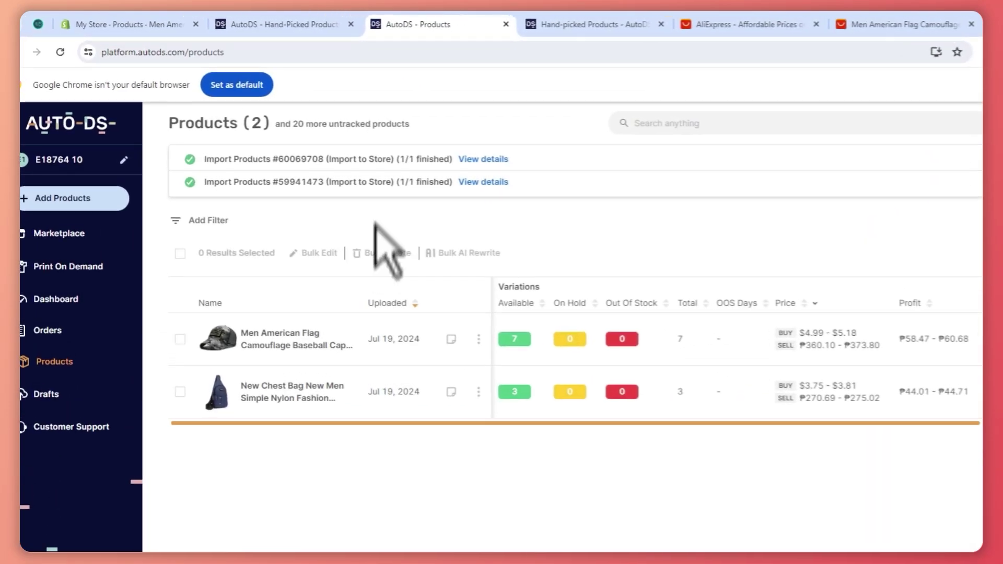
# On the Hand-picked Products feature page, highlight the proven best-sellers description.
pyautogui.click(600, 25)
pyautogui.scroll(10, 407, 300)
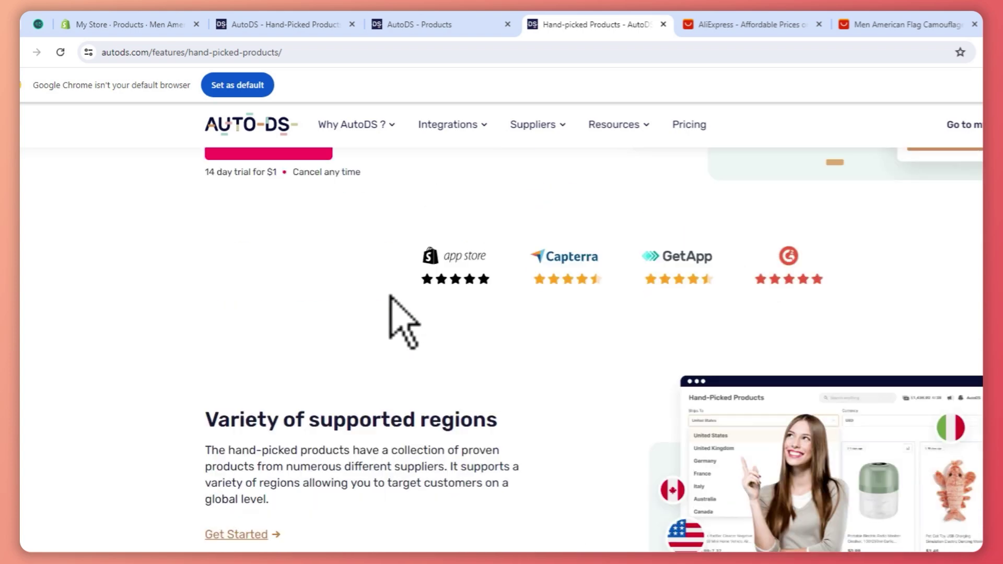
pyautogui.scroll(-10, 365, 334)
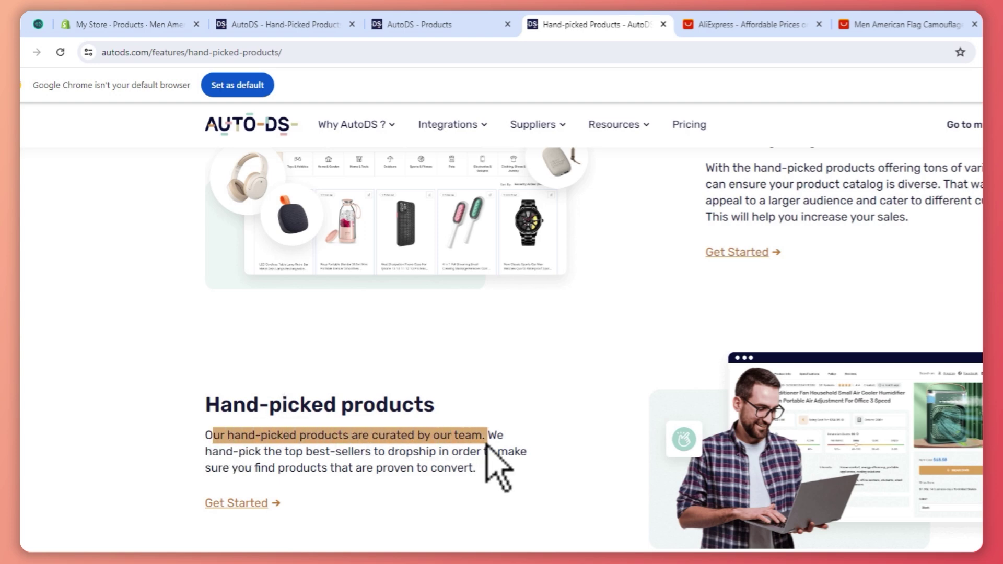
pyautogui.moveTo(226, 452); pyautogui.dragTo(256, 459)
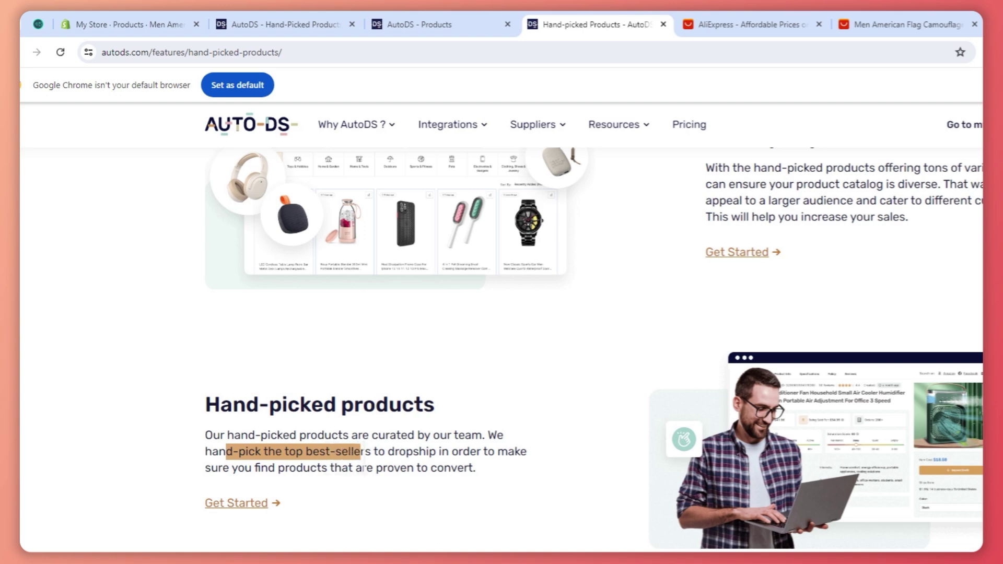
pyautogui.moveTo(379, 459); pyautogui.dragTo(478, 462)
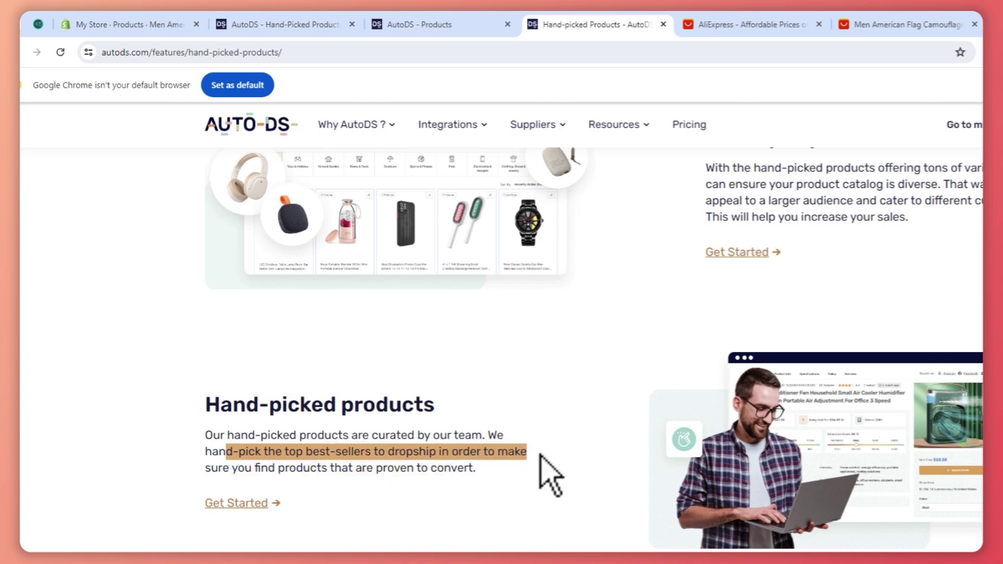
pyautogui.moveTo(551, 476); pyautogui.dragTo(549, 477)
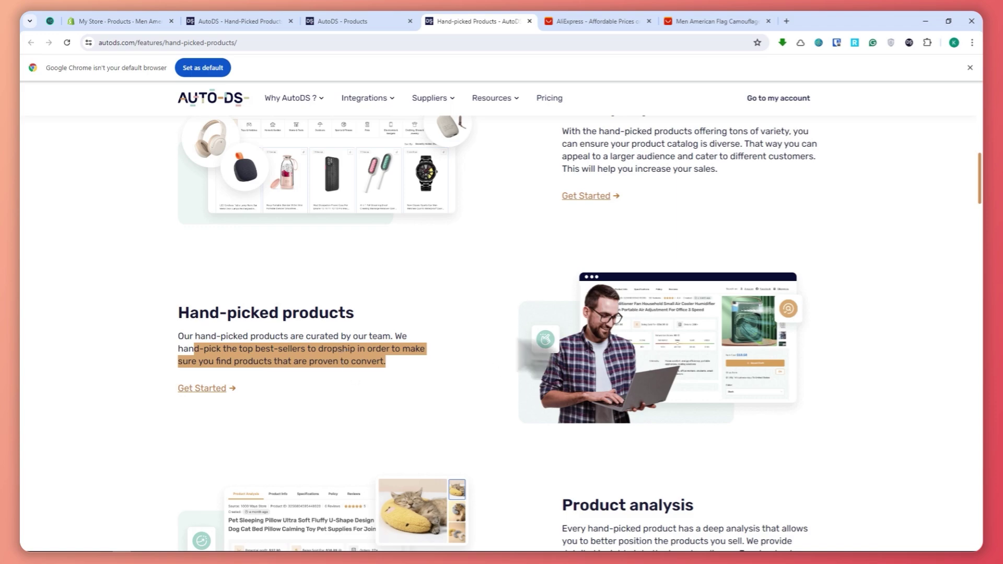
pyautogui.click(417, 373)
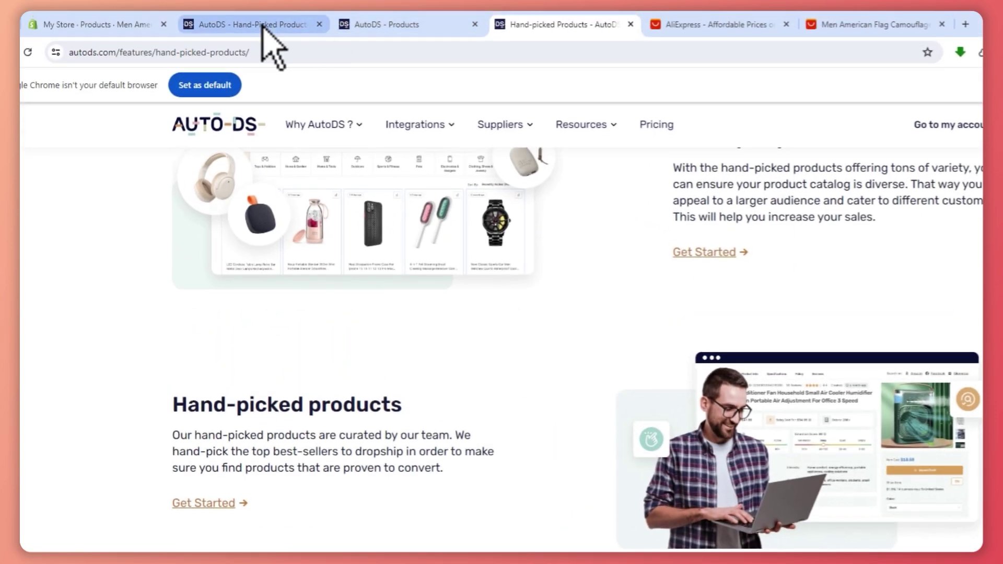
# Browse the in-app Hand-Picked Products grid, including the bodysuit and leg-warmer socks.
pyautogui.click(259, 23)
pyautogui.scroll(-3, 836, 326)
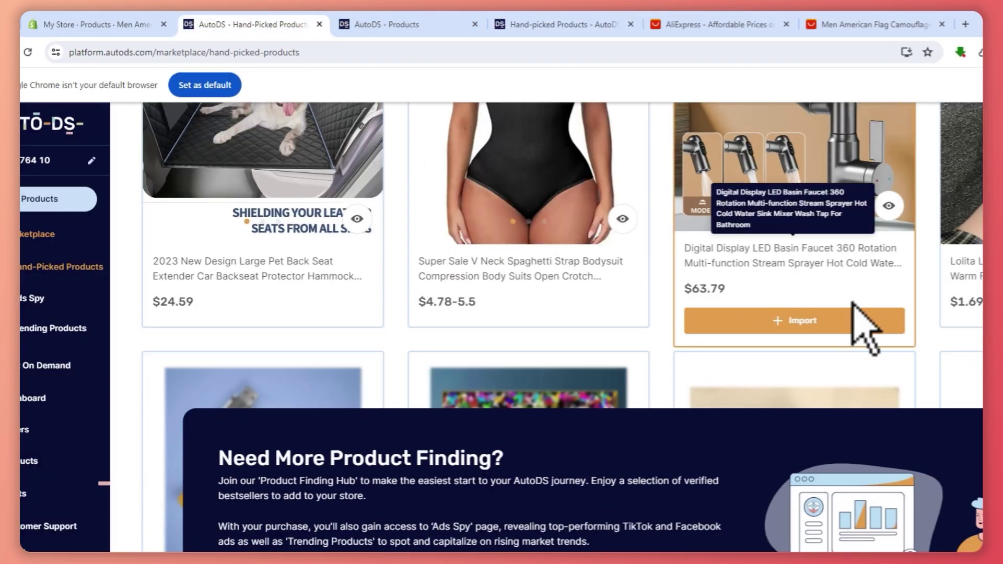
pyautogui.scroll(3, 708, 413)
pyautogui.scroll(-3, 708, 405)
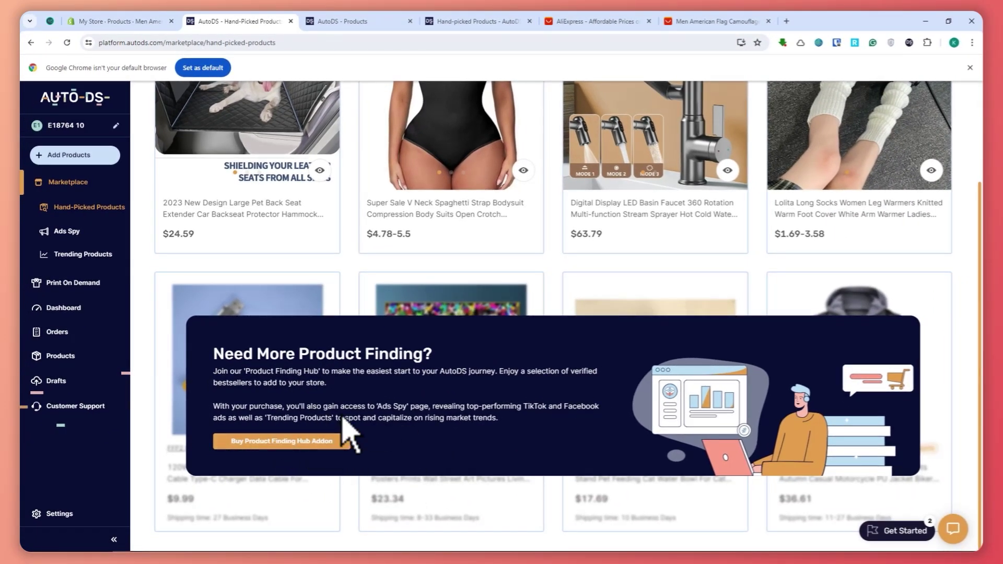
pyautogui.scroll(3, 392, 408)
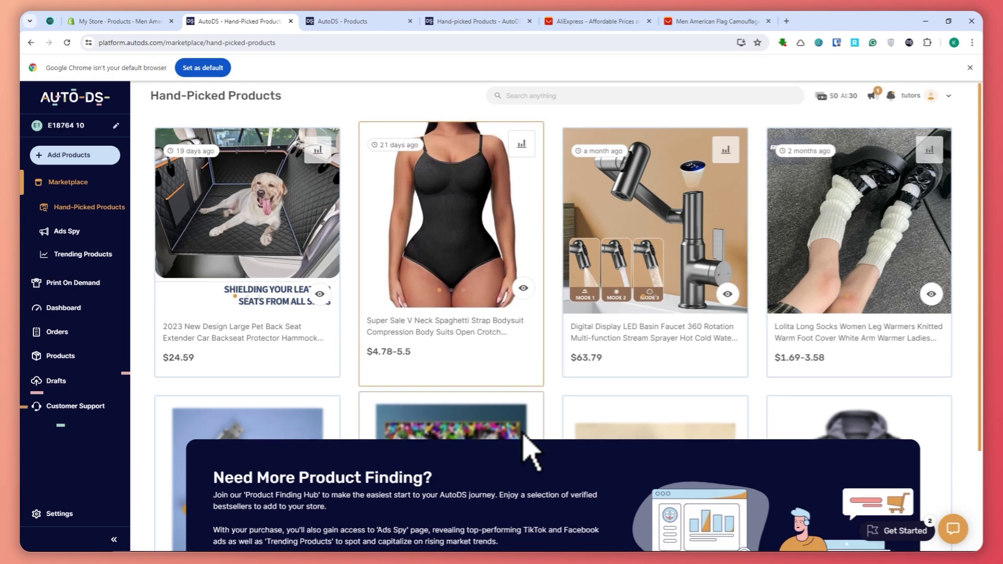
pyautogui.scroll(-3, 818, 314)
pyautogui.scroll(3, 698, 318)
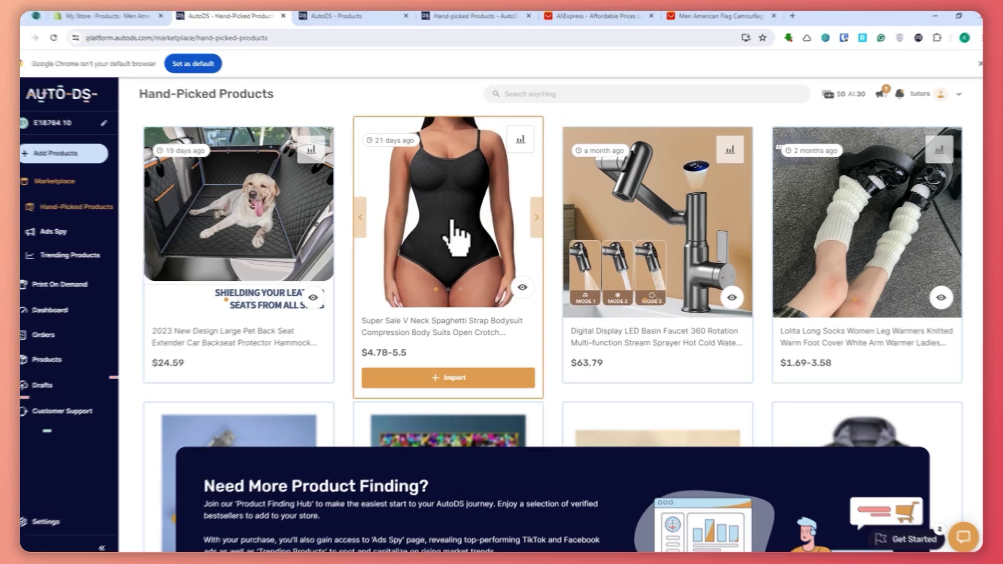
# Open the bodysuit analysis and highlight $50.75 profit, selling price, 1000+ orders and saturation 60.
pyautogui.click(455, 235)
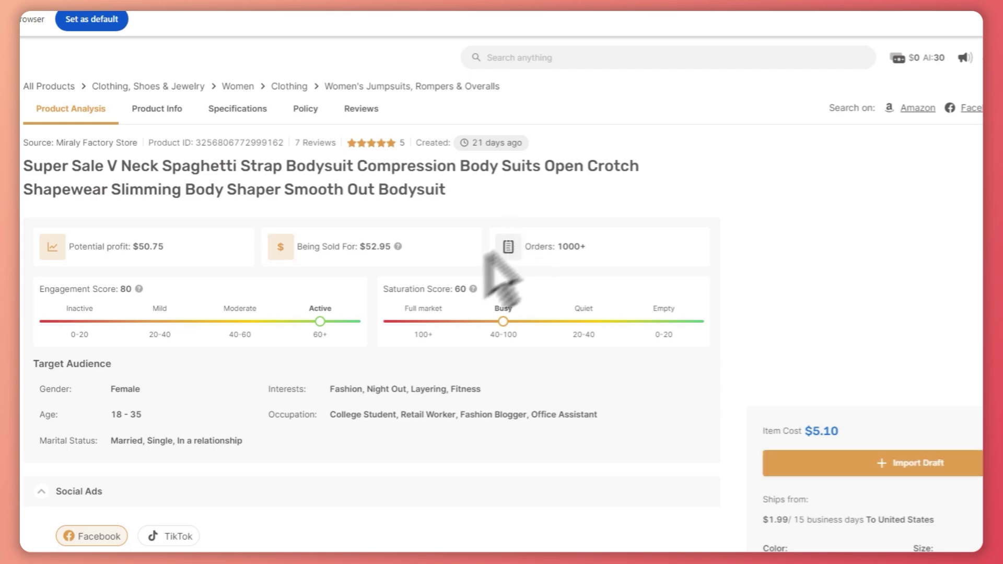
pyautogui.moveTo(202, 197); pyautogui.dragTo(284, 202)
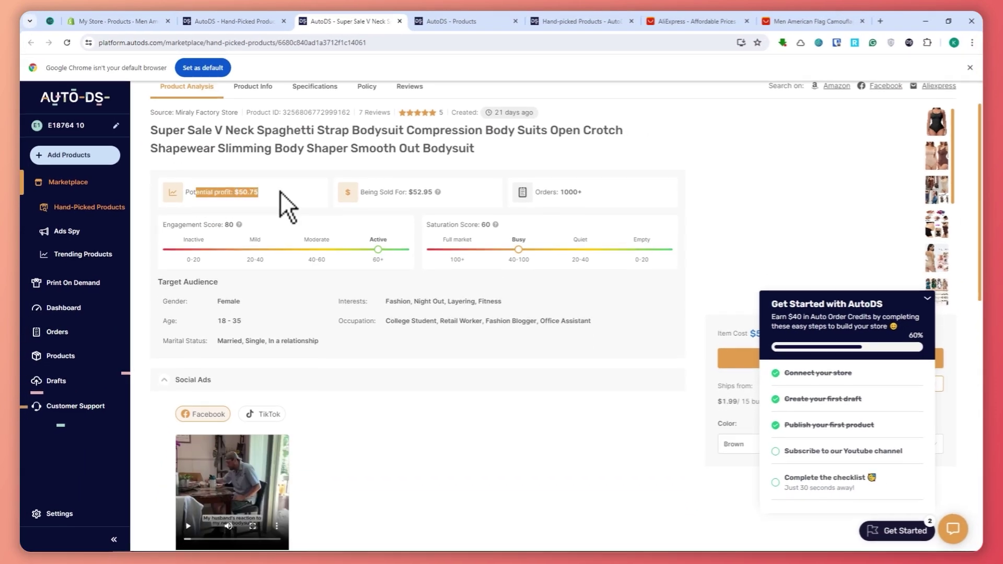
pyautogui.moveTo(366, 196); pyautogui.dragTo(409, 200)
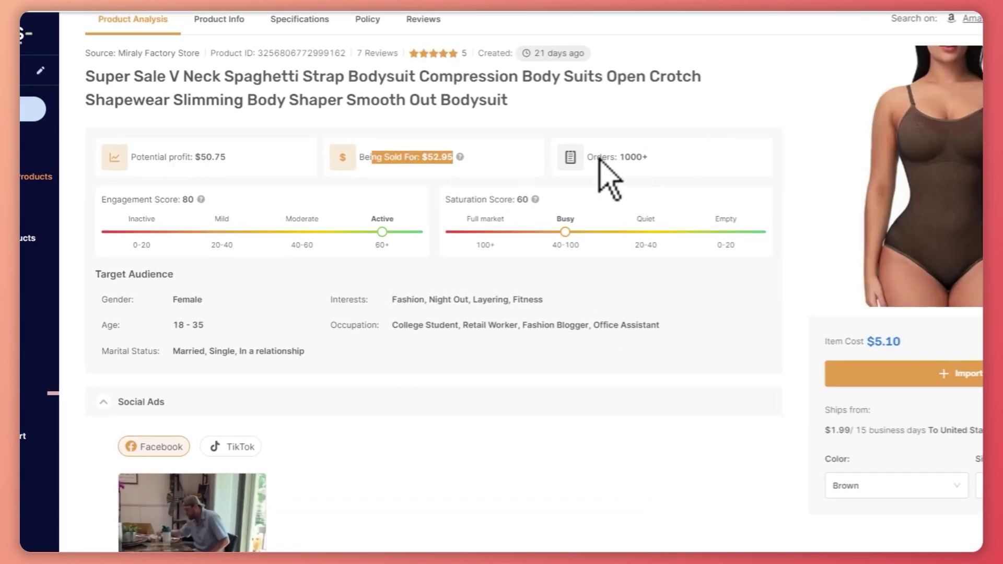
pyautogui.moveTo(597, 156); pyautogui.dragTo(657, 158)
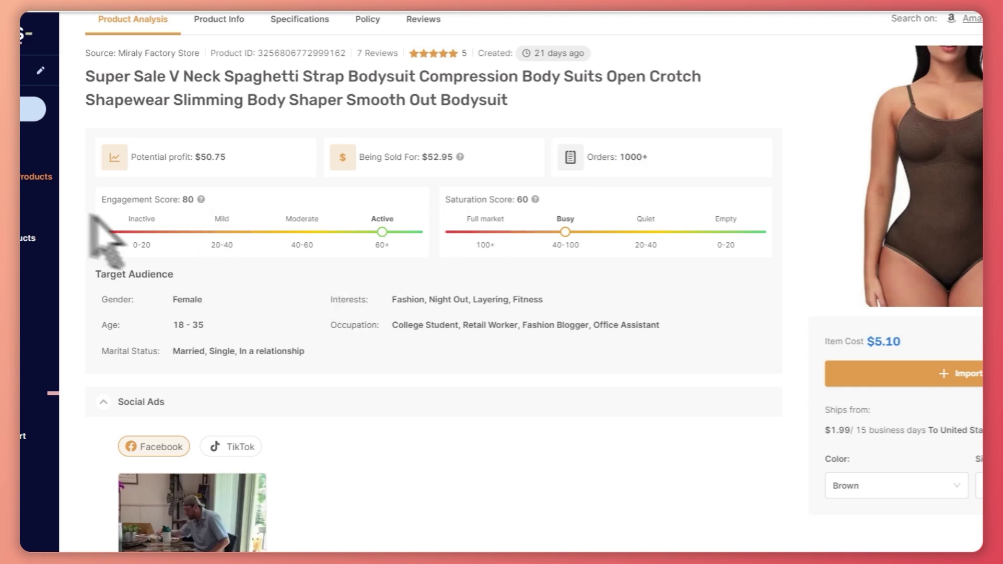
pyautogui.moveTo(456, 199); pyautogui.dragTo(532, 205)
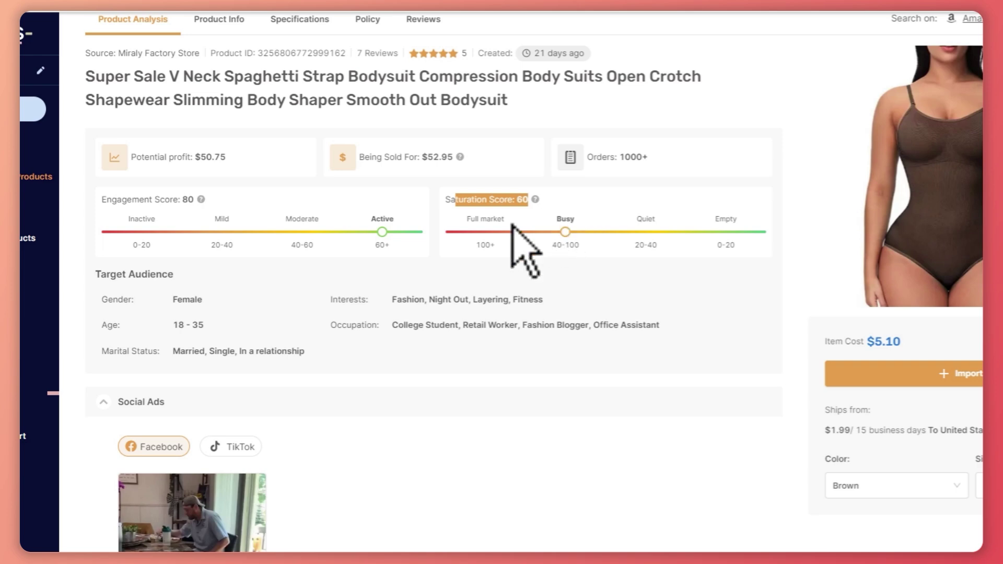
# Review the Target Audience, then open the original TikTok ad from Social Ads.
pyautogui.scroll(-3, 397, 262)
pyautogui.click(541, 271)
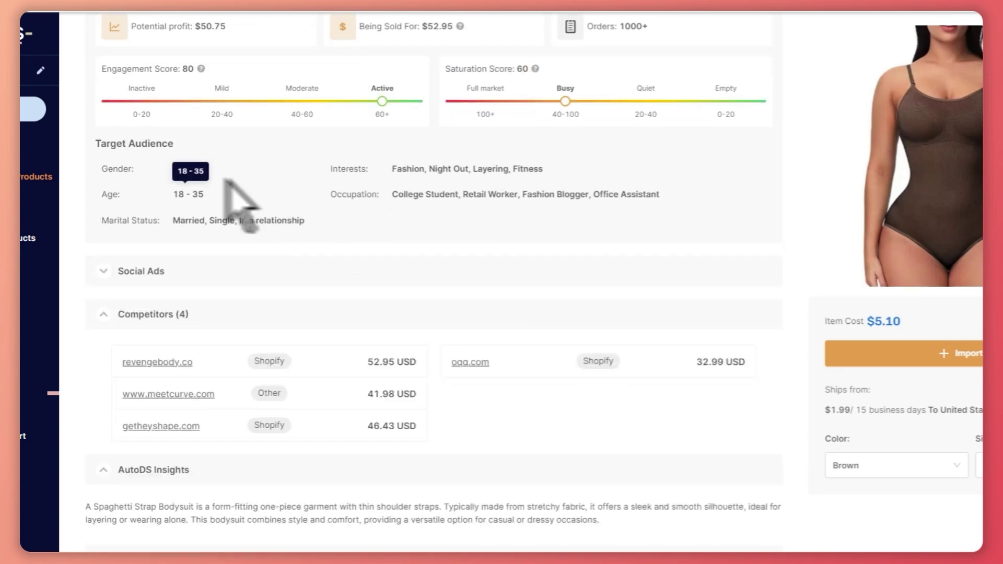
pyautogui.moveTo(107, 144); pyautogui.dragTo(230, 167)
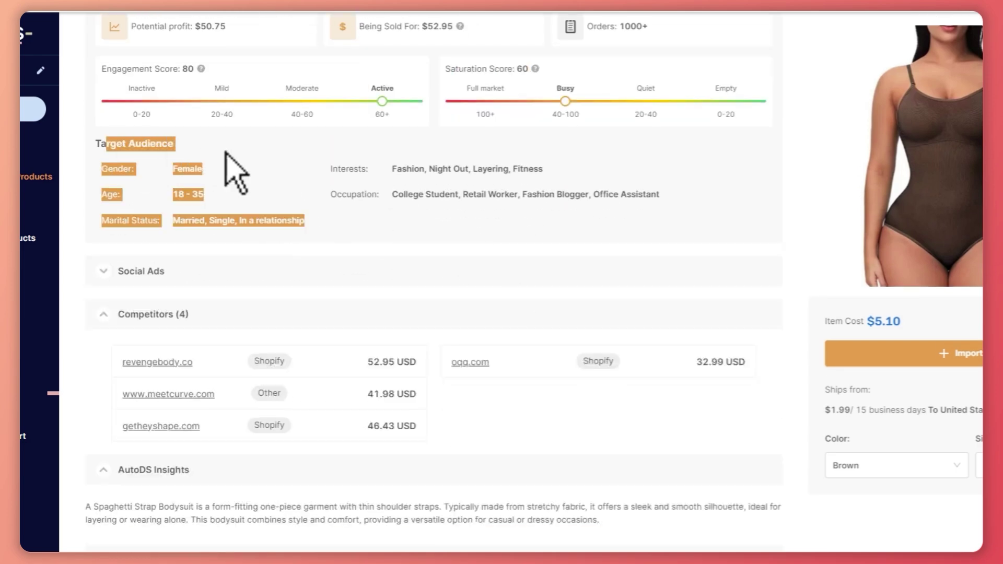
pyautogui.click(101, 272)
pyautogui.scroll(-5, 268, 410)
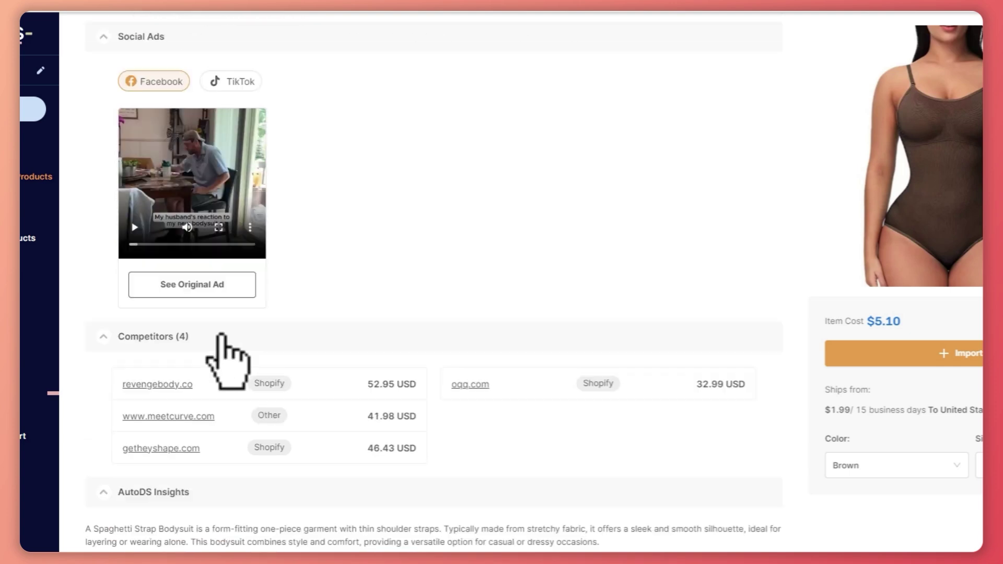
pyautogui.scroll(1, 225, 334)
pyautogui.click(233, 120)
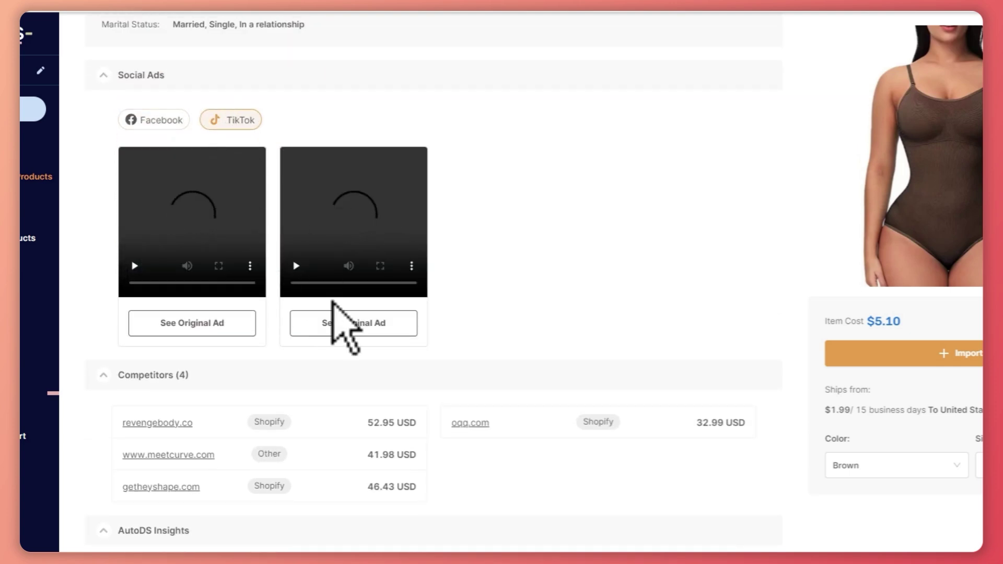
pyautogui.click(357, 323)
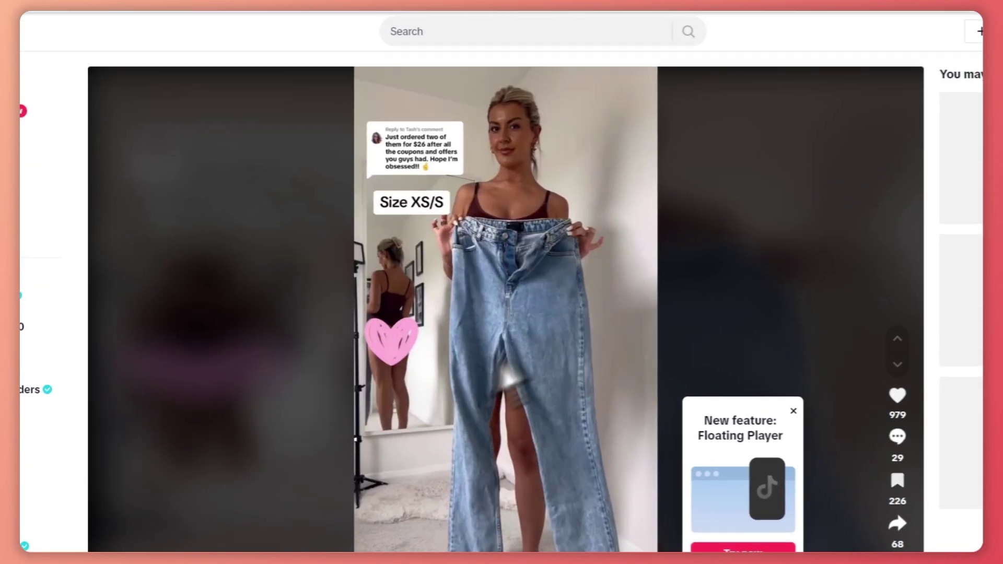
# Let the TikTok jeans try-on ad play through its size segments.
pyautogui.scroll(-5, 331, 481)
pyautogui.scroll(3, 437, 385)
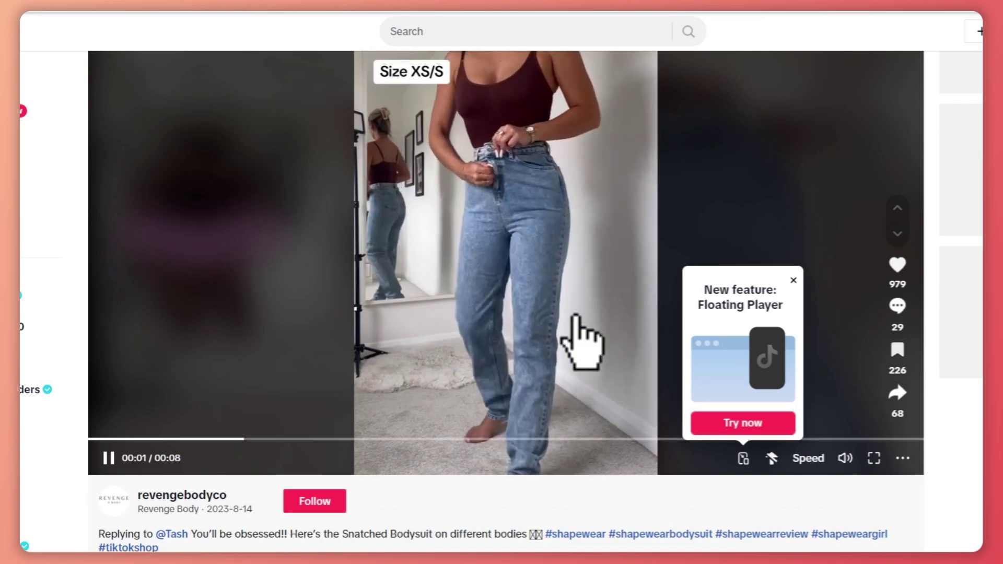
pyautogui.scroll(3, 560, 246)
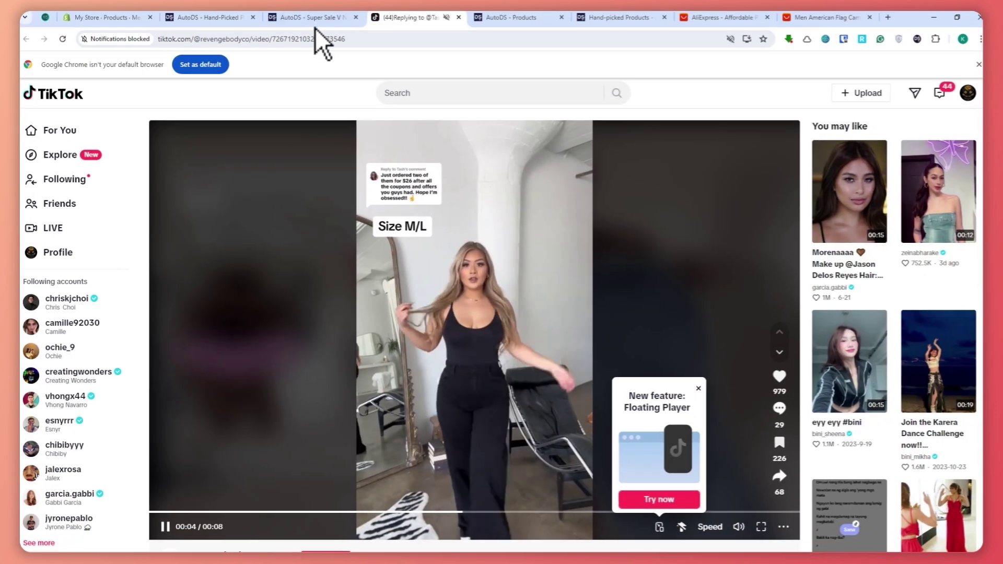
# Return to the AutoDS tab and open the Ads Spy page.
pyautogui.click(317, 32)
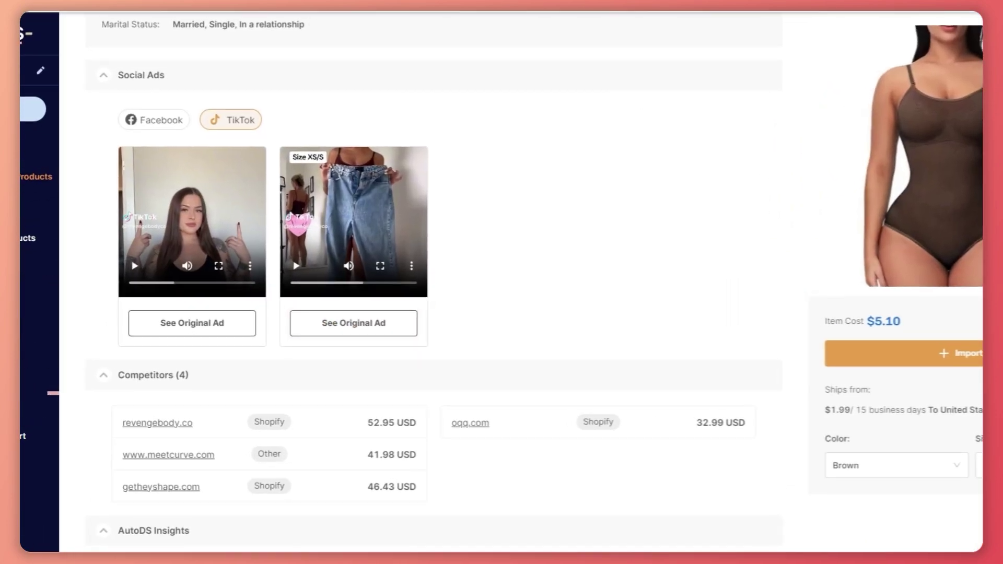
pyautogui.scroll(1, 67, 242)
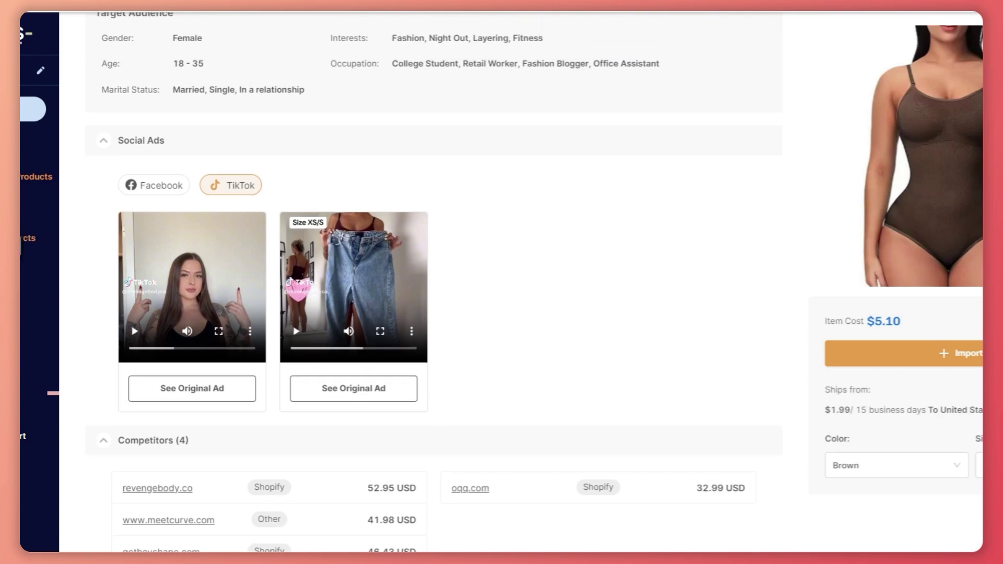
pyautogui.click(35, 177)
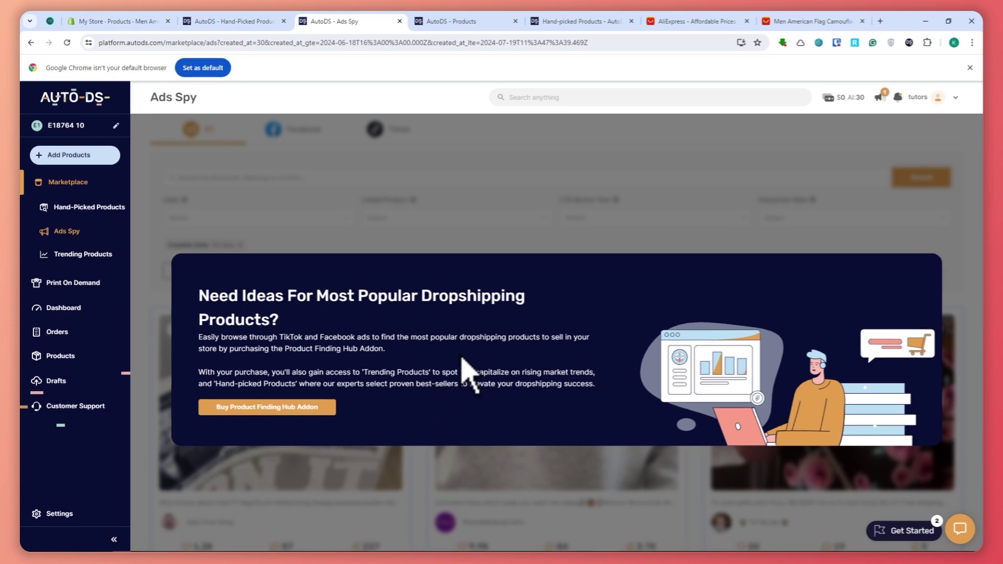
# Highlight the upsell banner heading, description and Product Finding Hub addon name.
pyautogui.moveTo(199, 298); pyautogui.dragTo(489, 311)
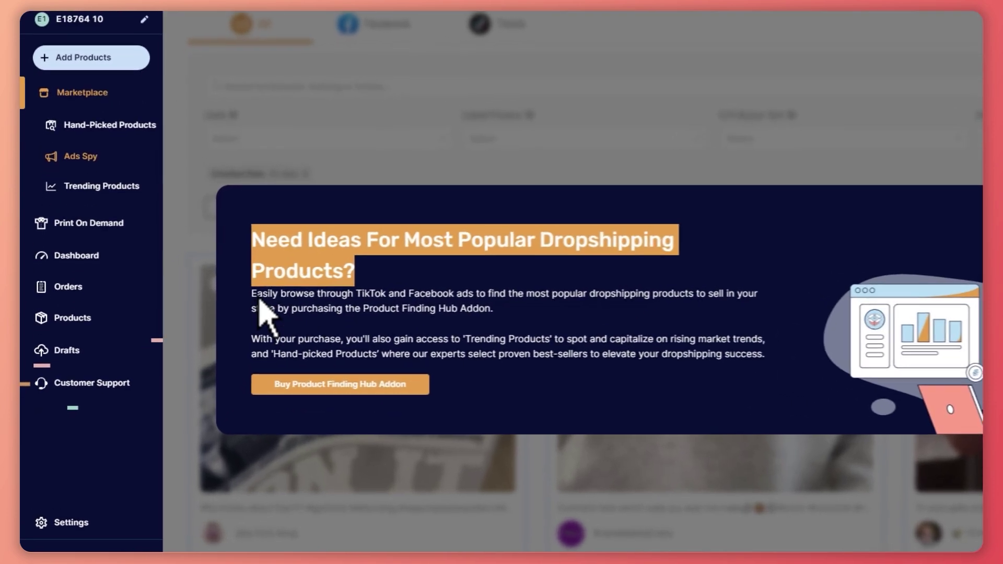
pyautogui.moveTo(203, 337); pyautogui.dragTo(373, 349)
pyautogui.moveTo(479, 313); pyautogui.dragTo(494, 306)
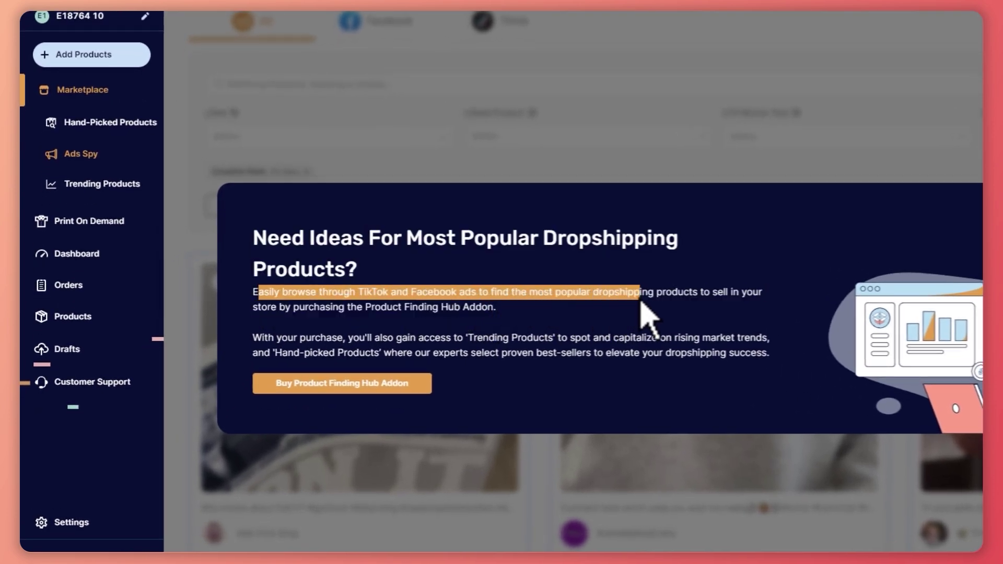
pyautogui.moveTo(642, 304); pyautogui.dragTo(703, 308)
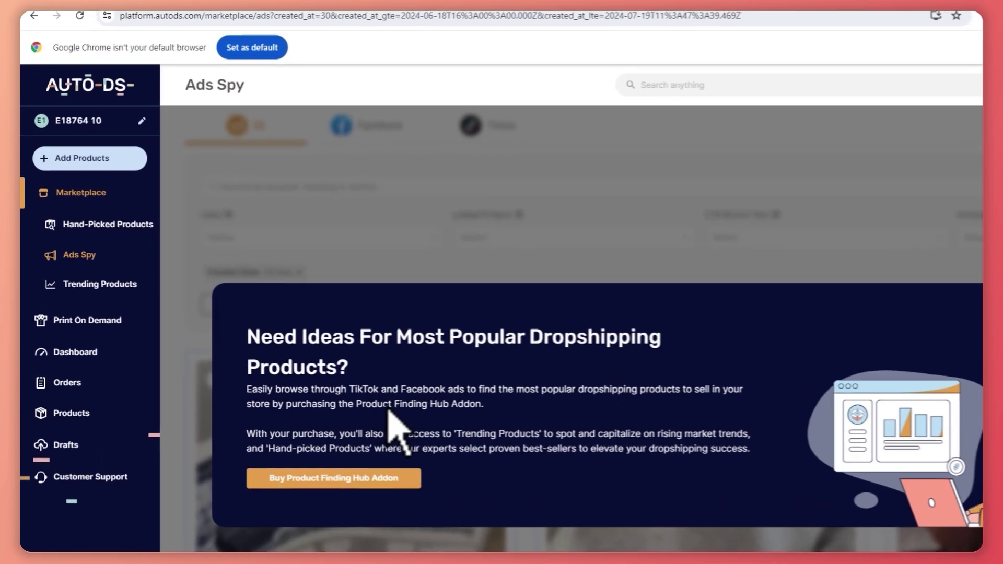
pyautogui.moveTo(289, 349); pyautogui.dragTo(341, 350)
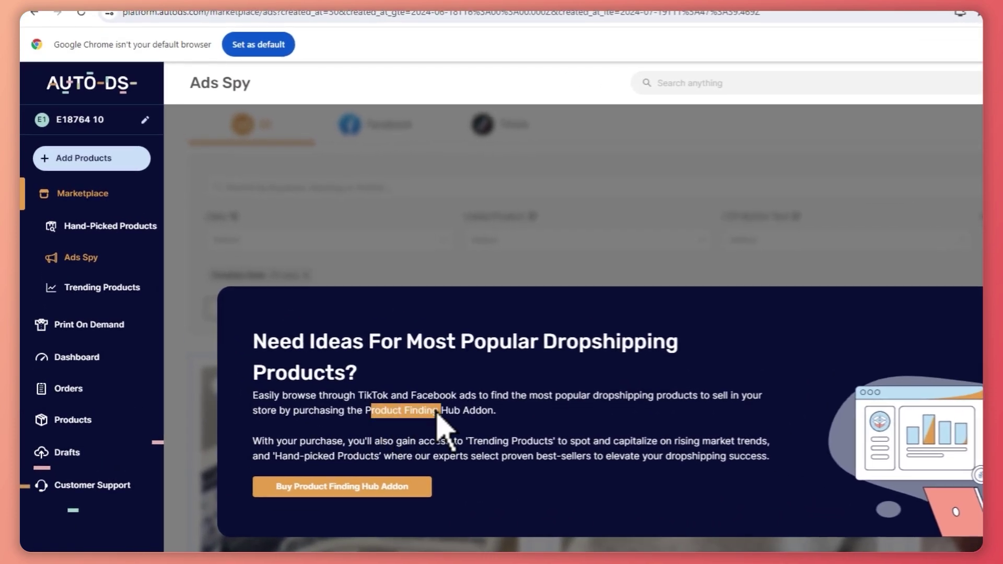
pyautogui.moveTo(437, 411); pyautogui.dragTo(519, 414)
pyautogui.click(525, 418)
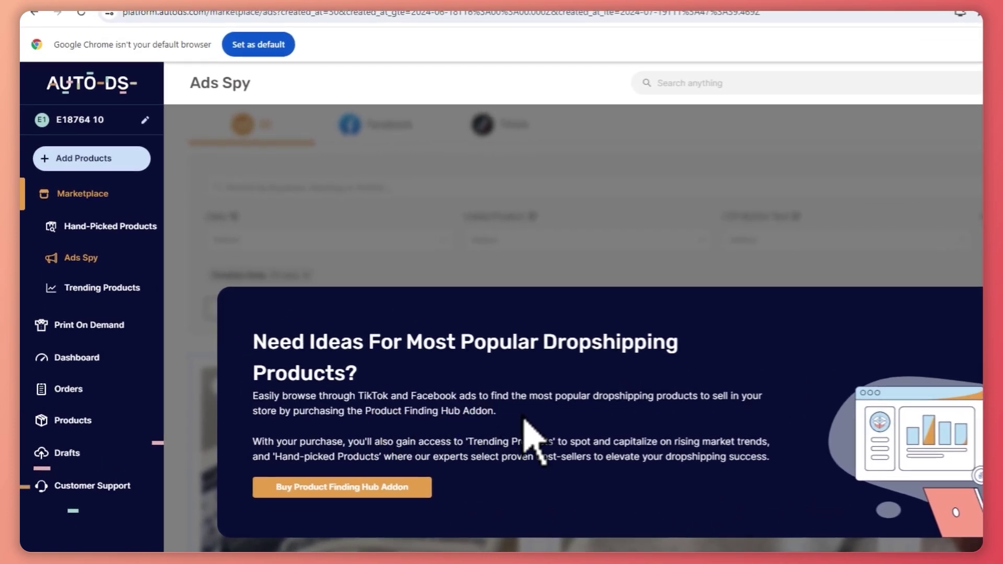
# Glance at Hand-Picked Products, then go back to Ads Spy.
pyautogui.click(76, 226)
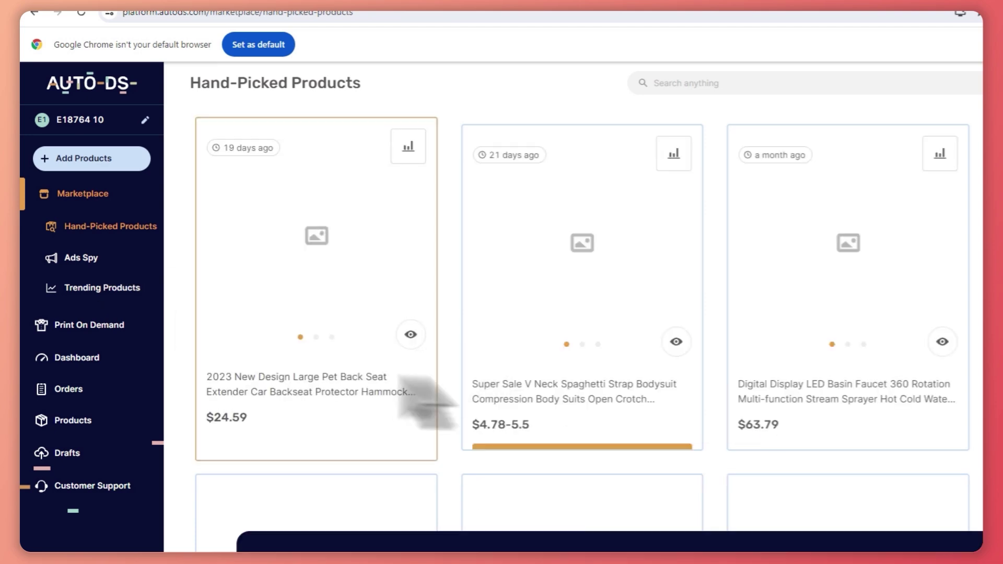
pyautogui.scroll(-3, 418, 397)
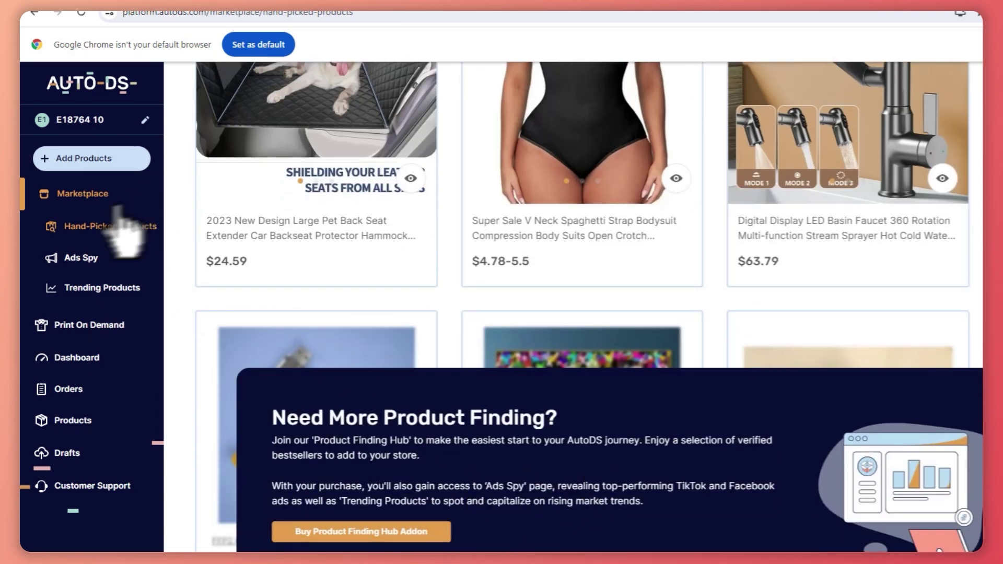
pyautogui.click(76, 259)
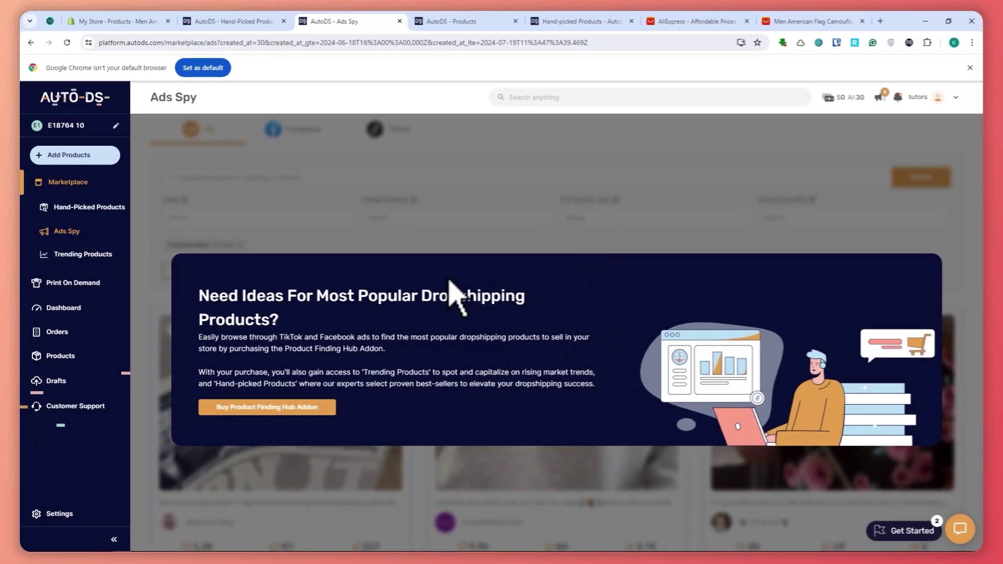
# Open Trending Products and view the Product Finding Hub addon price, closing the confirmation without buying.
pyautogui.click(96, 261)
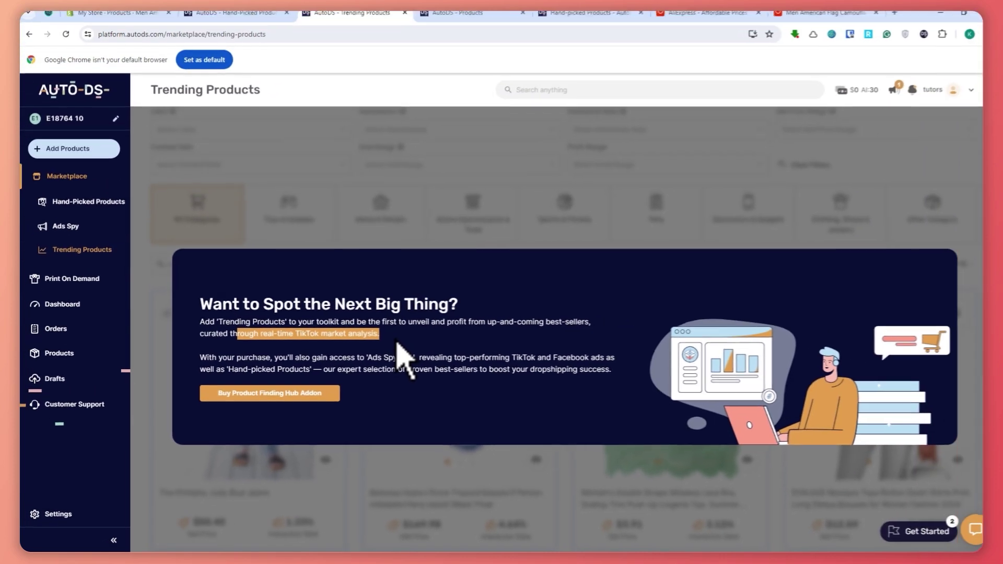
pyautogui.click(296, 403)
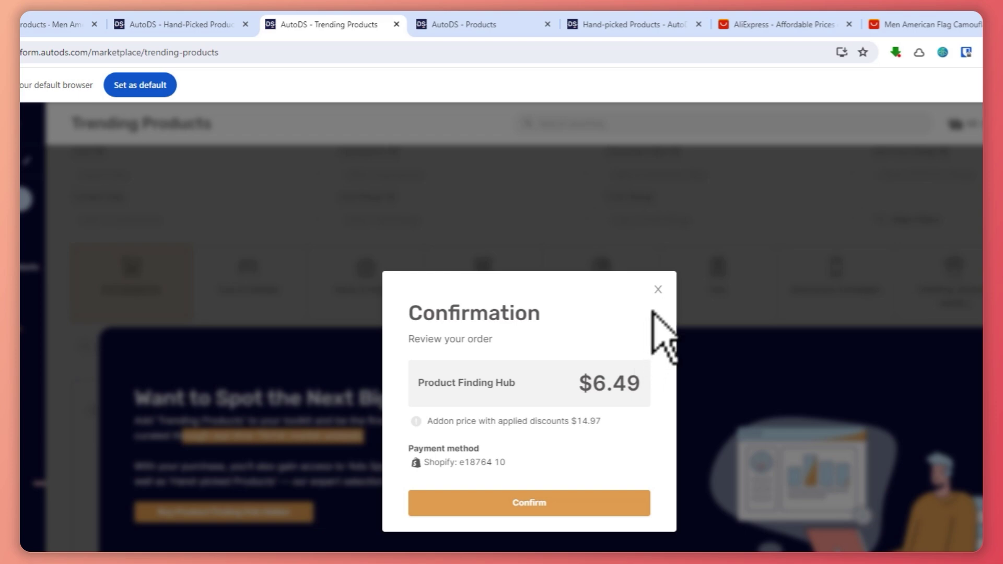
pyautogui.click(658, 291)
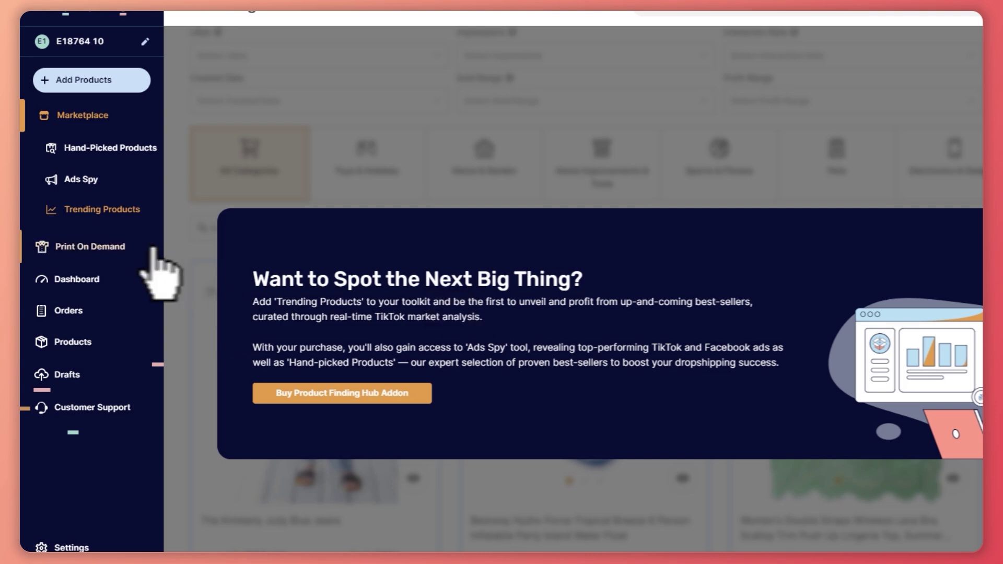
# From the Print On Demand catalog, start editing the Unisex Raglan Shirt (Bella + Canvas 3200).
pyautogui.click(105, 246)
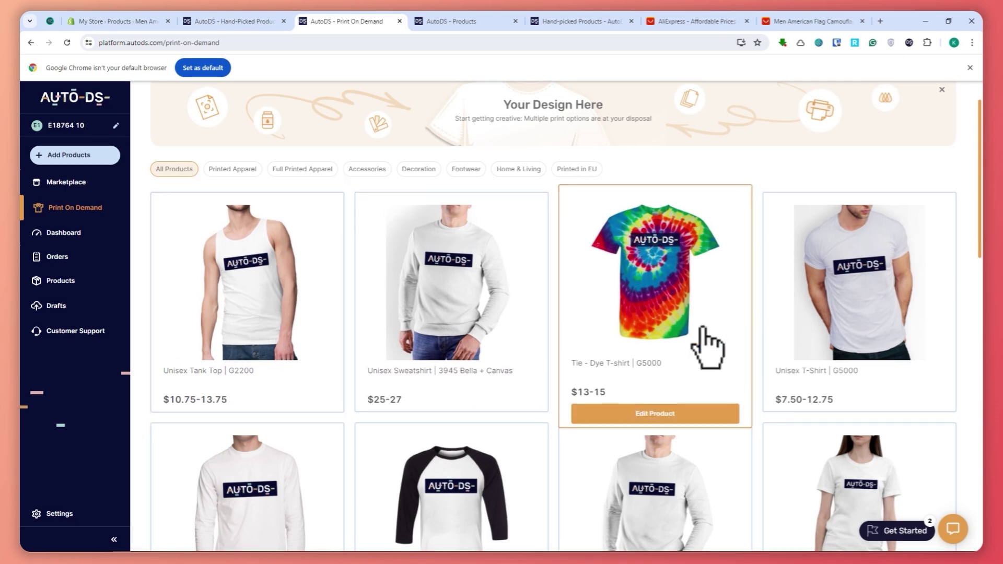
pyautogui.scroll(-3, 703, 334)
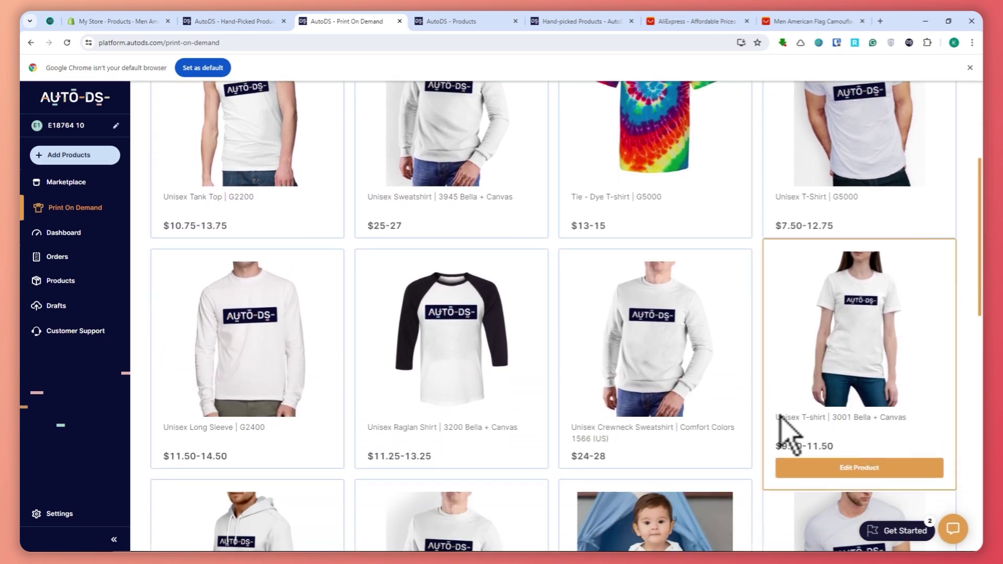
pyautogui.scroll(-2, 731, 418)
pyautogui.scroll(6, 669, 412)
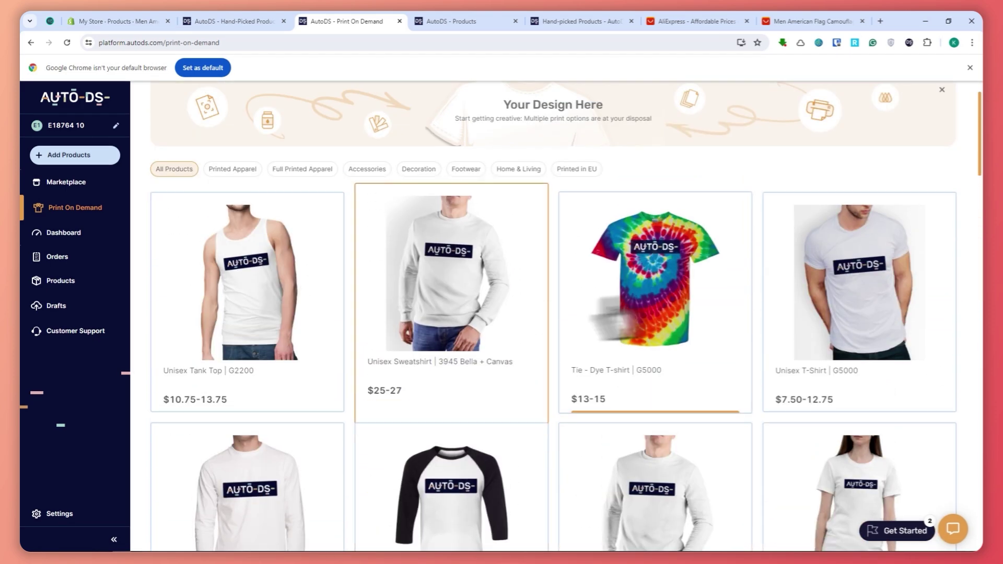
pyautogui.scroll(-4, 601, 313)
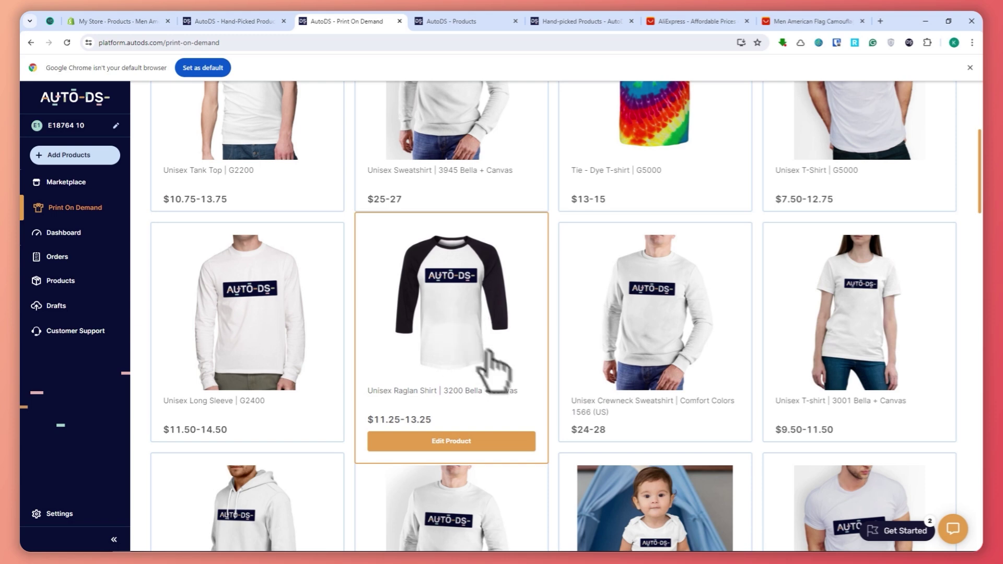
pyautogui.click(454, 442)
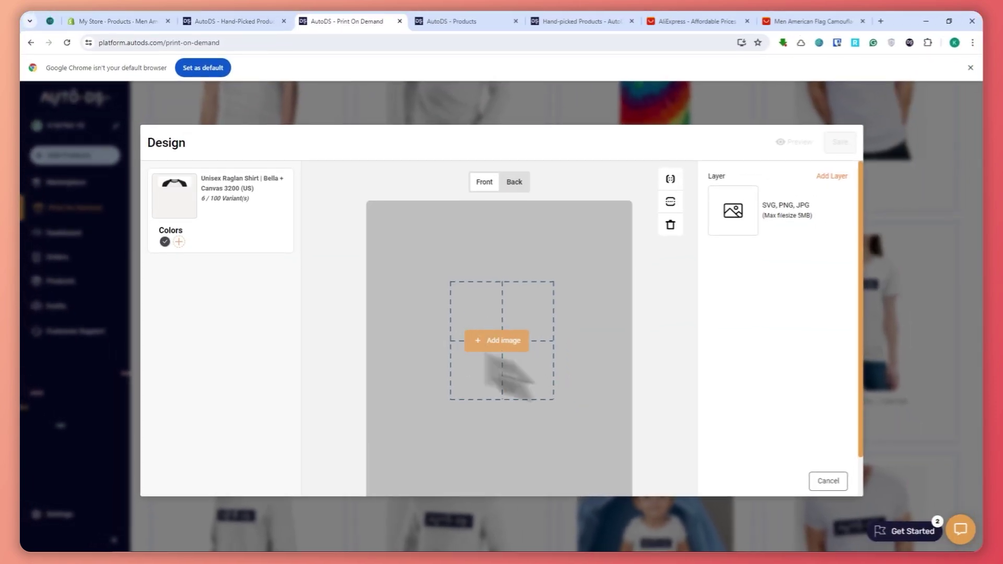
# Upload the INFINITY CASTLE X RAN ONLINE image and drag it to the top of the shirt front.
pyautogui.scroll(-1, 535, 347)
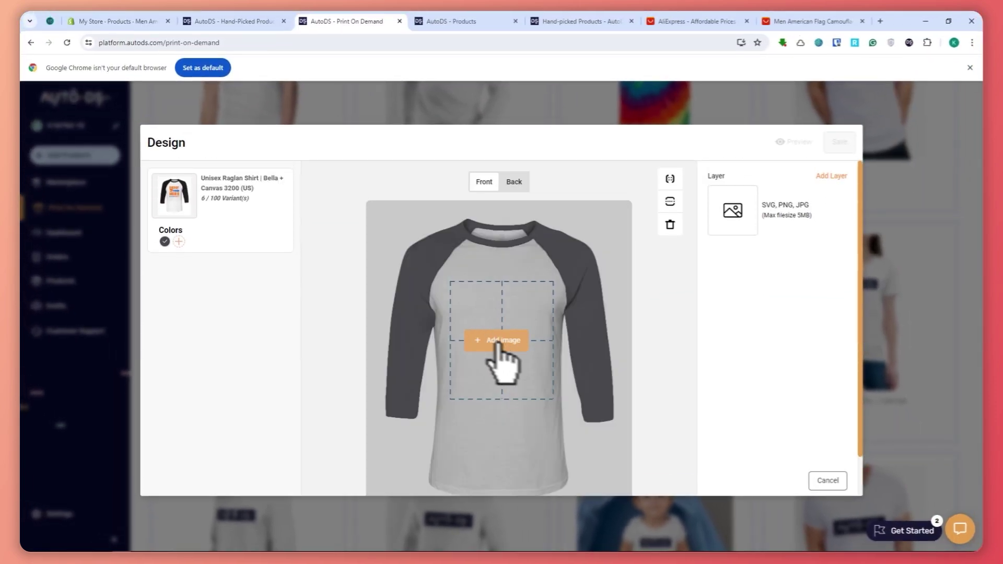
pyautogui.click(499, 340)
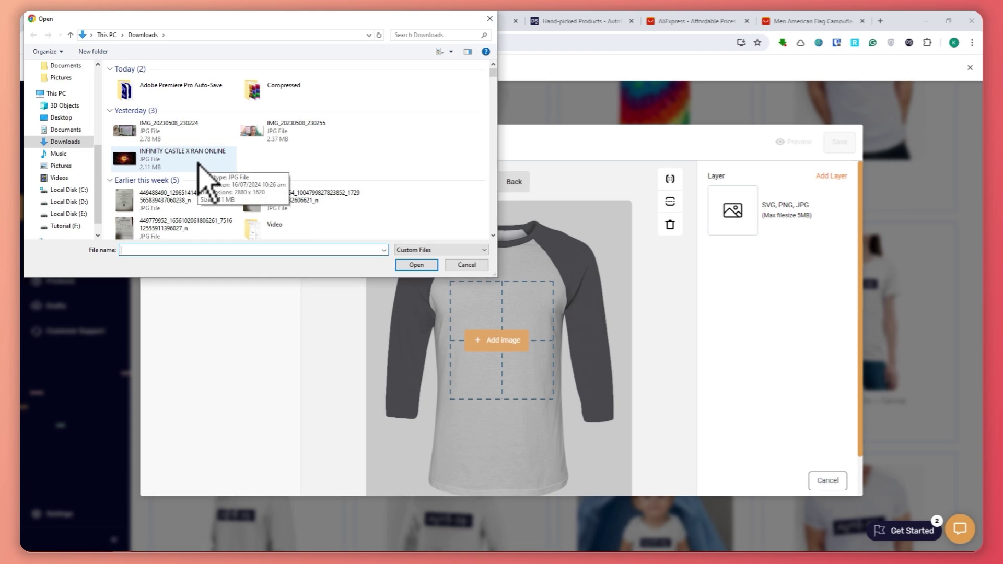
pyautogui.click(198, 166)
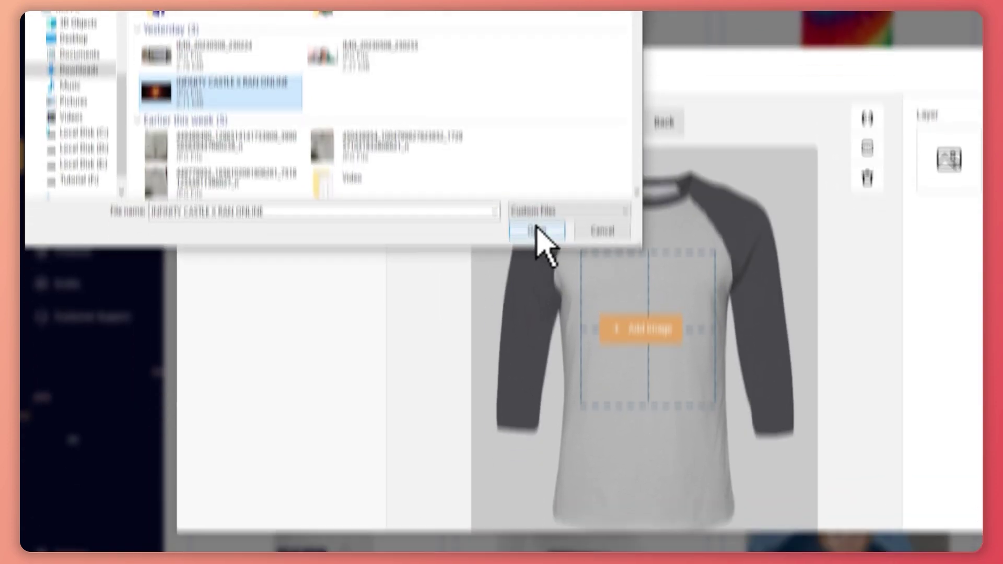
pyautogui.click(538, 231)
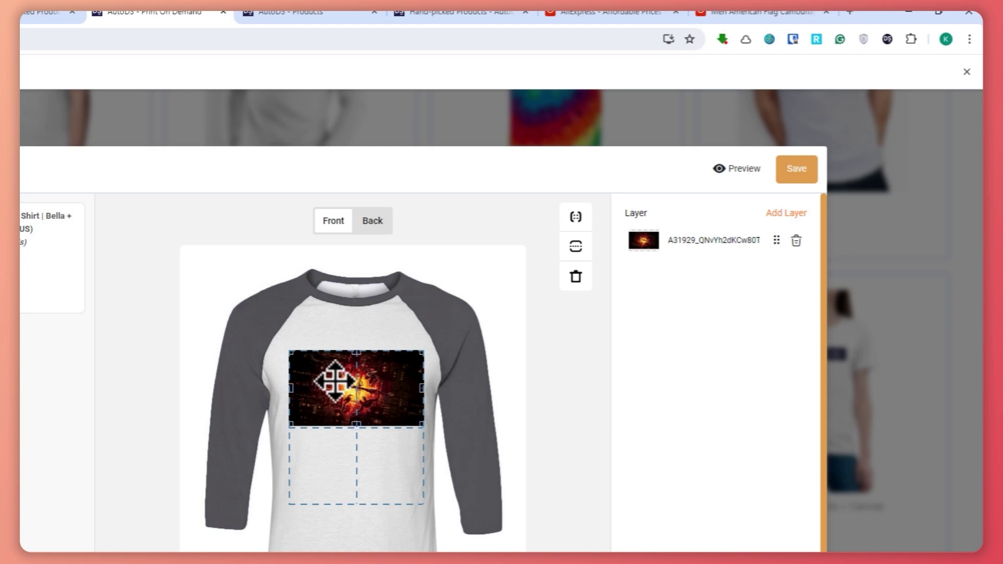
pyautogui.moveTo(334, 382); pyautogui.dragTo(330, 411)
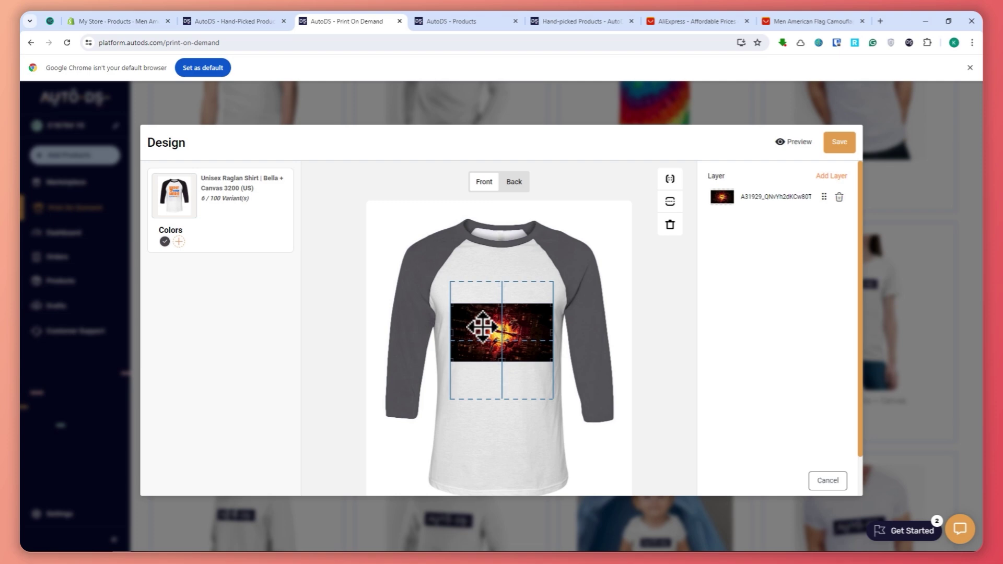
pyautogui.moveTo(481, 327); pyautogui.dragTo(484, 314)
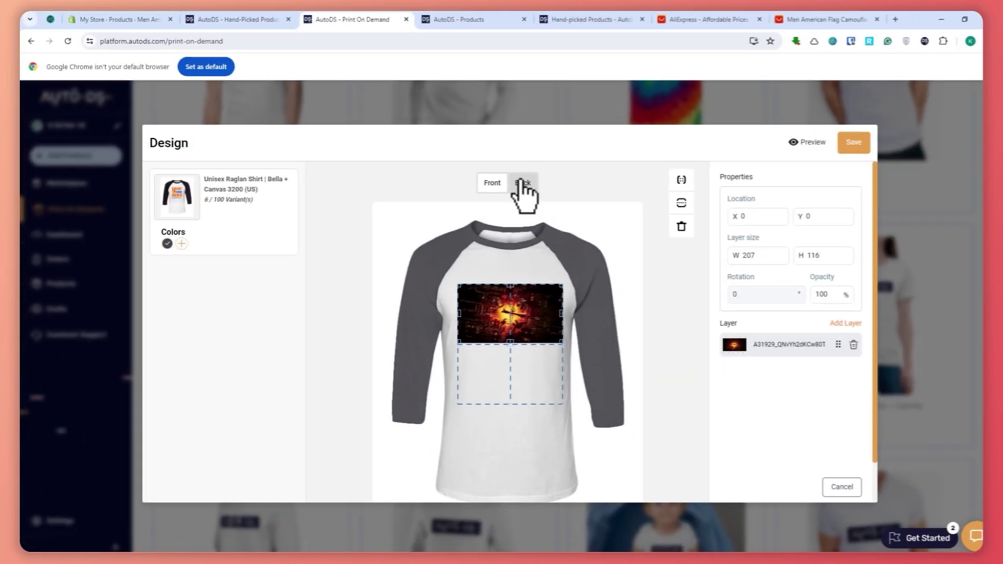
# Check the shirt's back and front, then add True Royal blue, giving 12 variants.
pyautogui.click(373, 191)
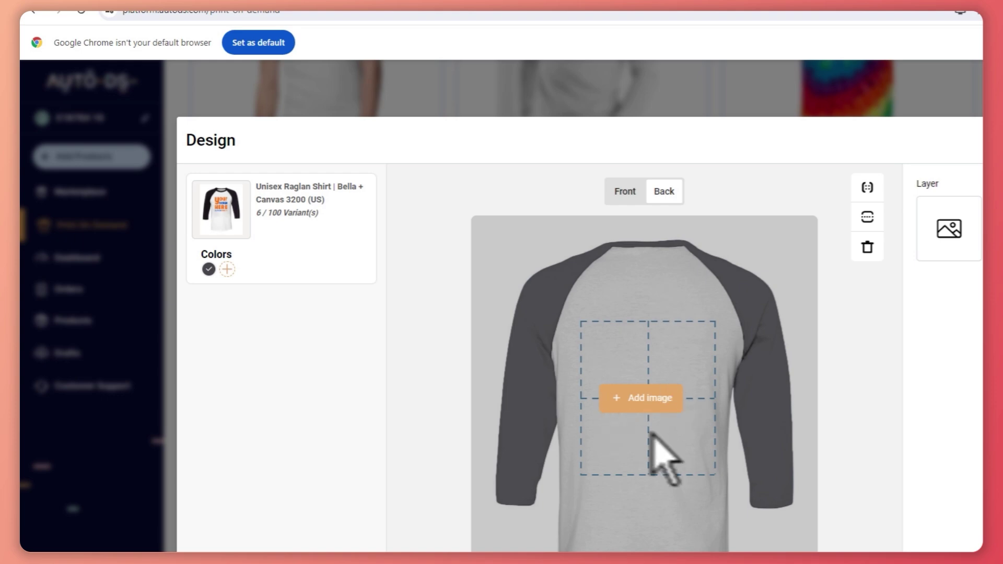
pyautogui.click(626, 192)
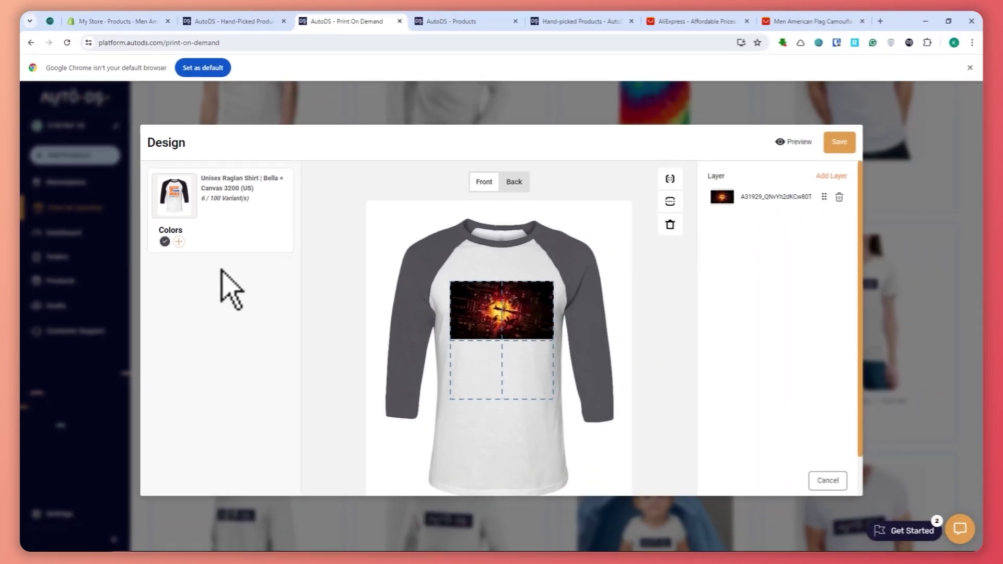
pyautogui.click(179, 241)
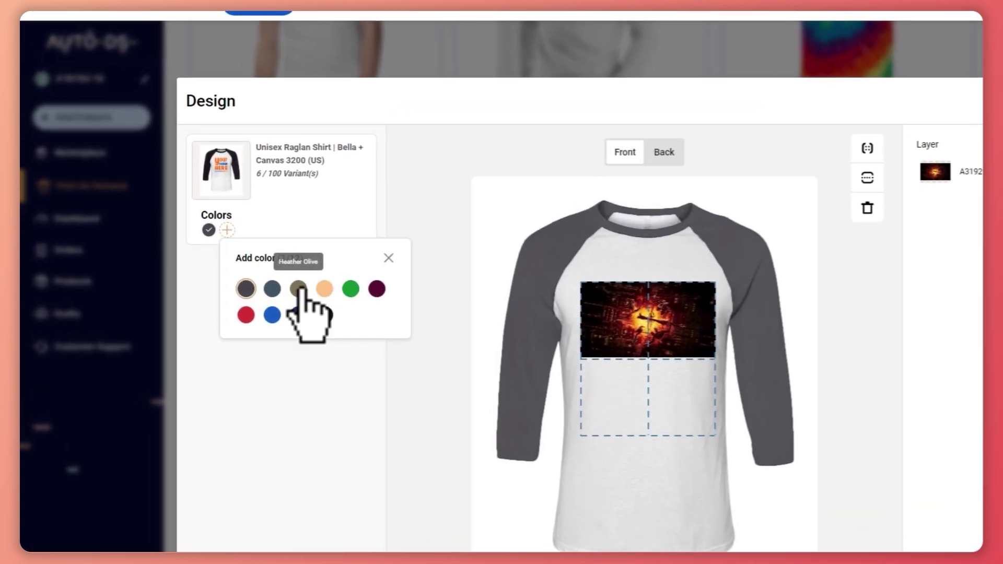
pyautogui.click(272, 315)
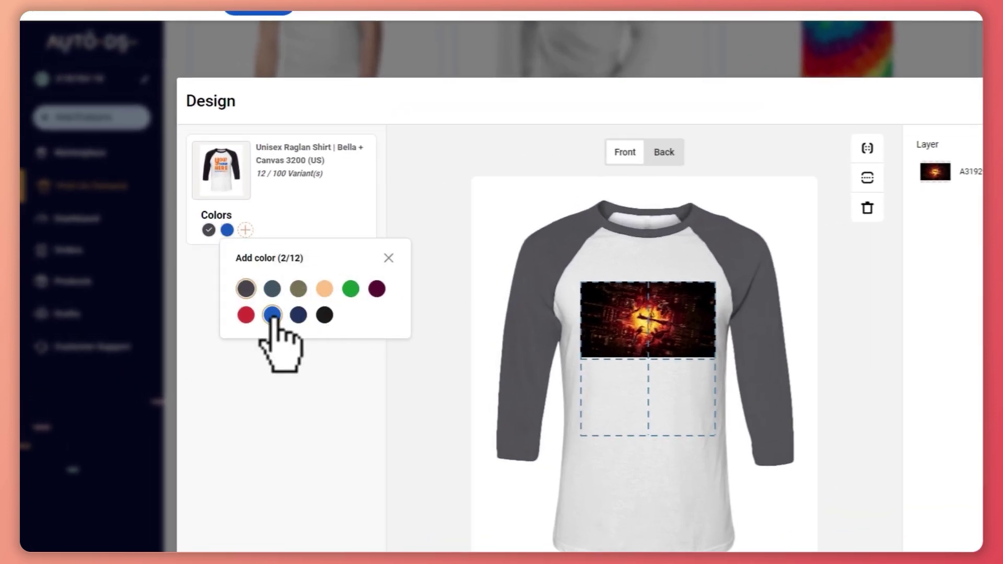
pyautogui.click(227, 230)
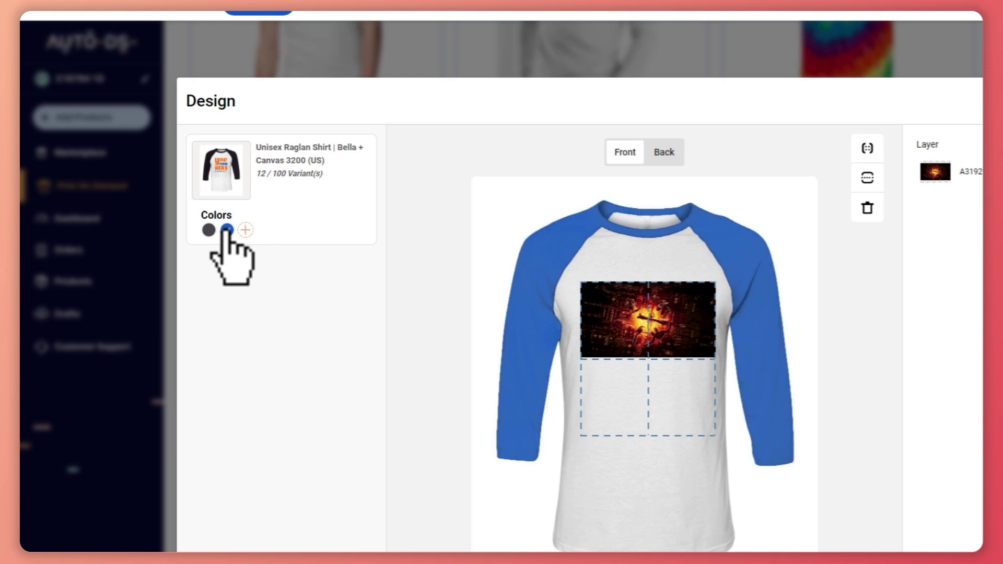
pyautogui.scroll(-1, 615, 313)
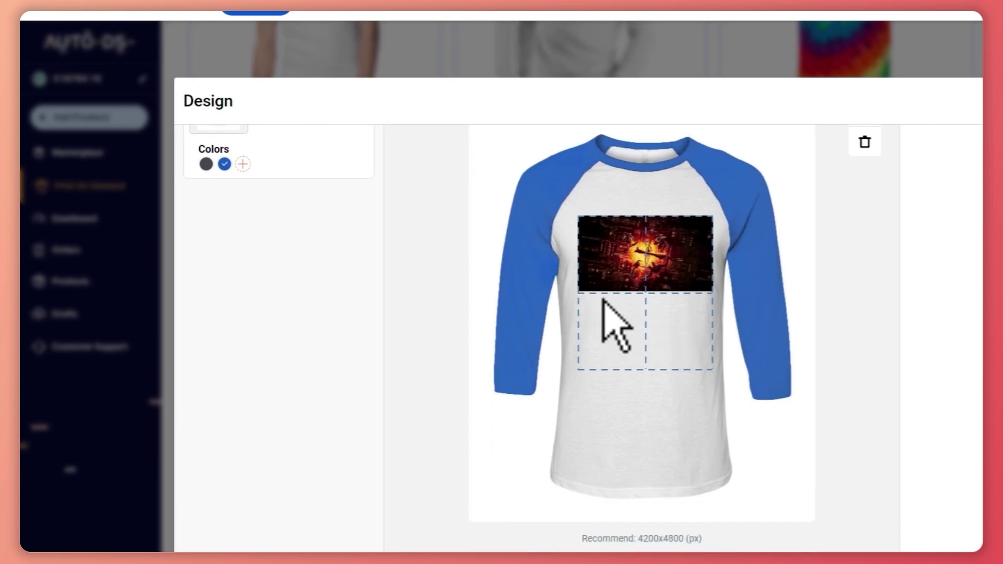
pyautogui.scroll(1, 601, 261)
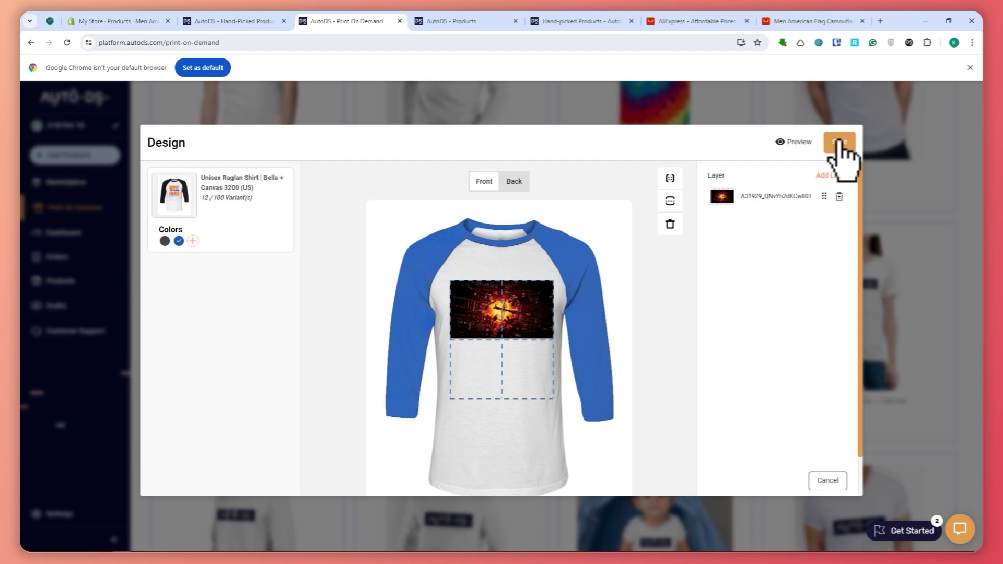
# Preview the raglan shirt mockup, then close the preview.
pyautogui.click(794, 147)
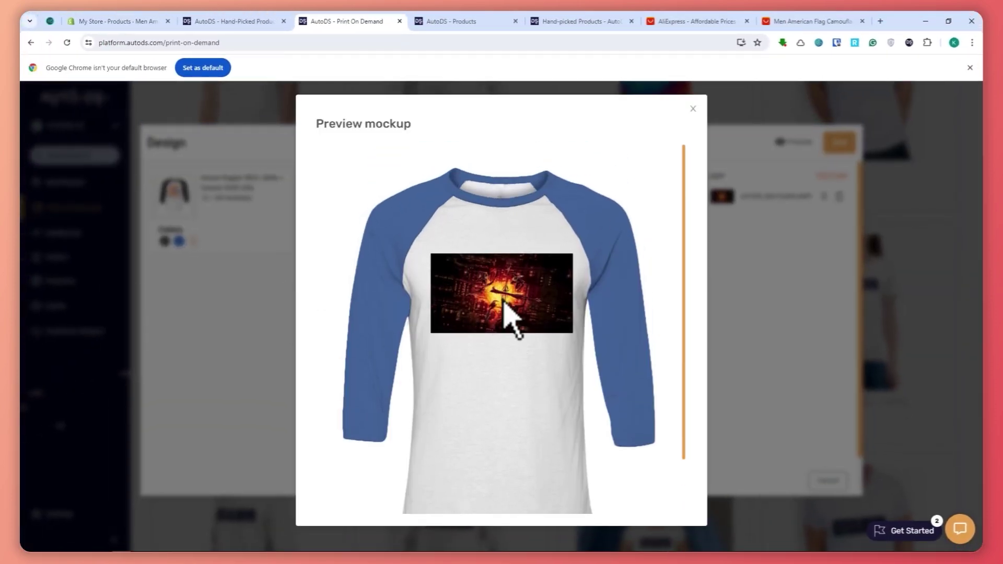
pyautogui.click(693, 108)
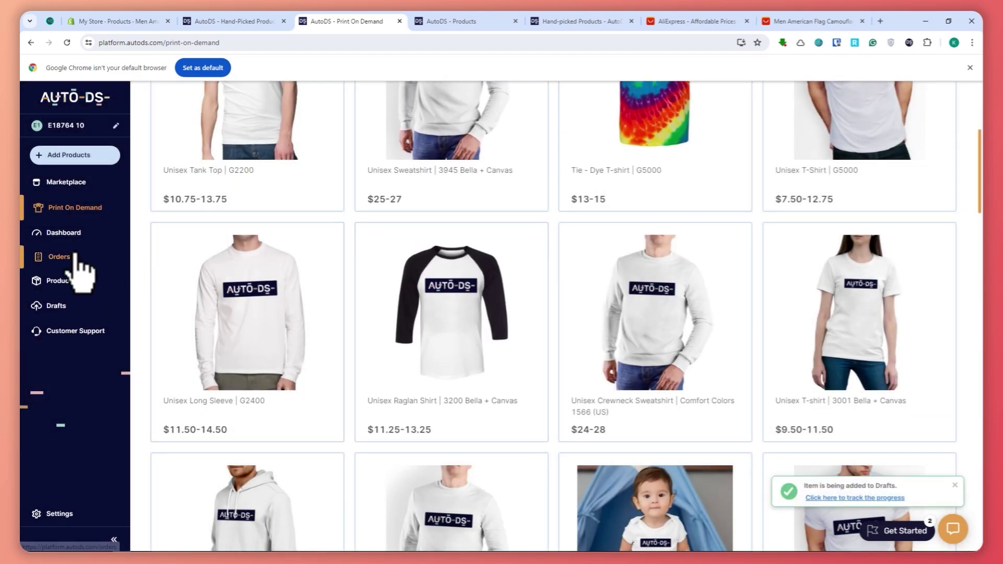
# Check the Products list and Print On Demand catalogue, then open Drafts.
pyautogui.click(72, 283)
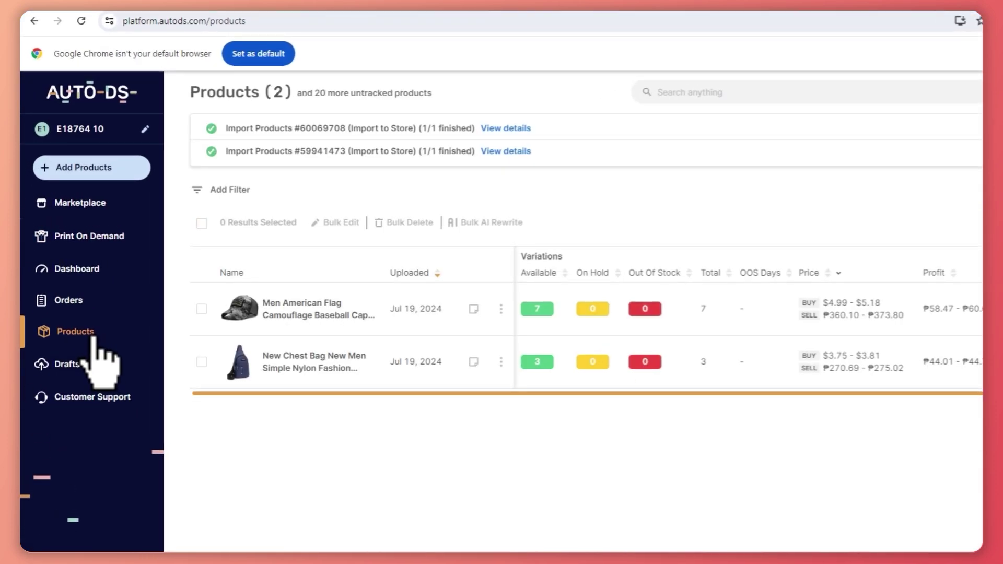
pyautogui.click(94, 339)
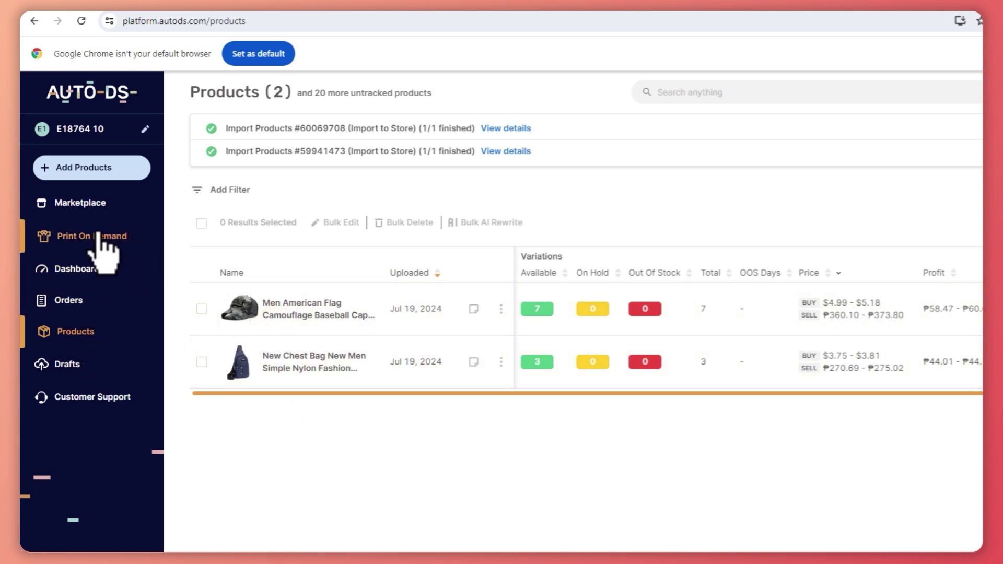
pyautogui.click(105, 238)
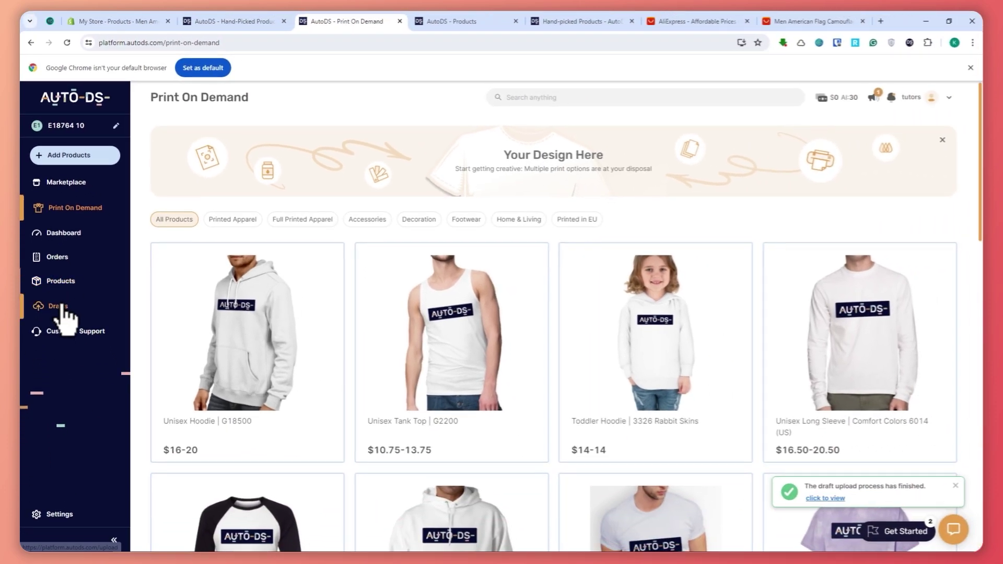
pyautogui.click(58, 306)
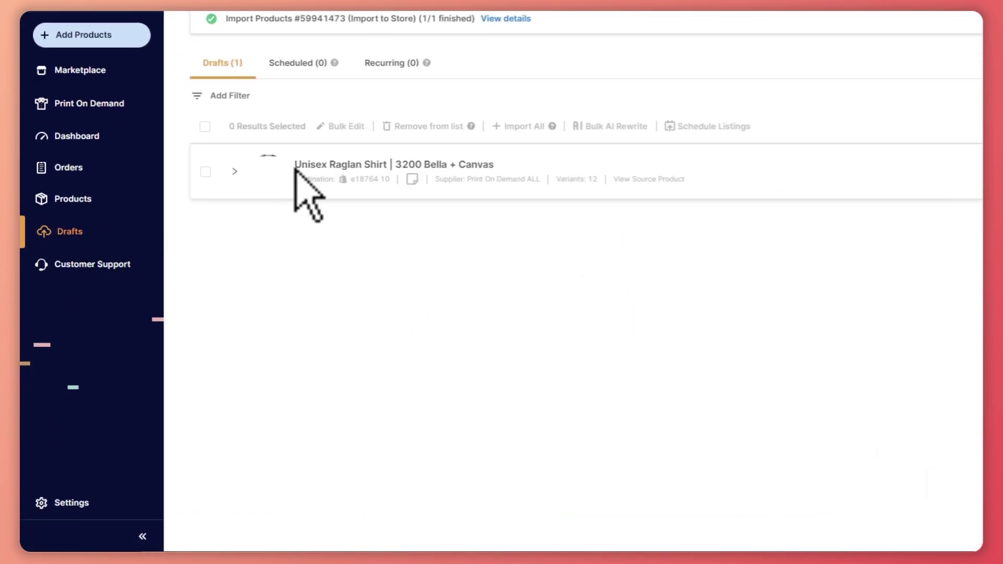
# Expand the Unisex Raglan Shirt draft and retitle it SAMPLE TUTORIAL SHIRT.
pyautogui.click(270, 167)
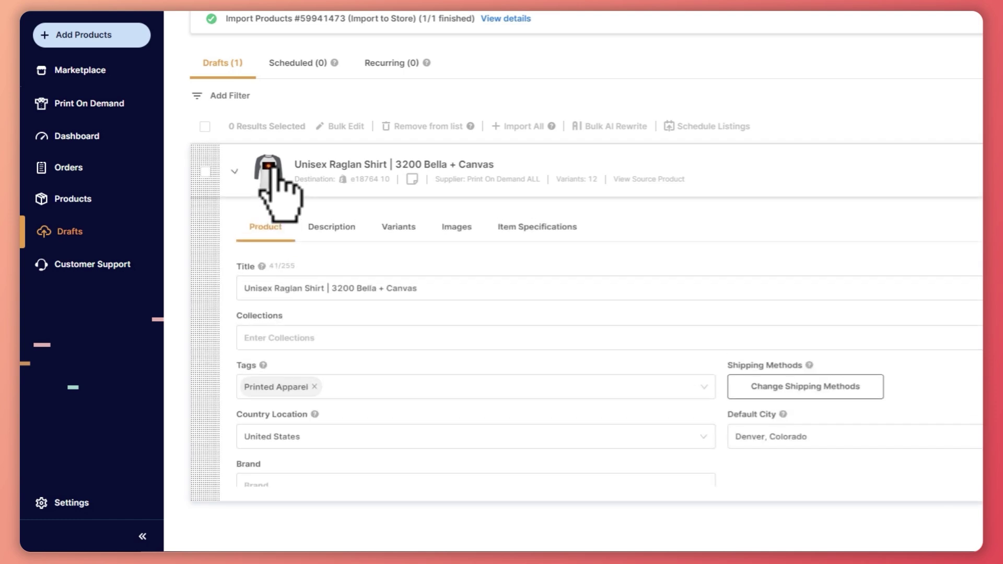
pyautogui.scroll(-1, 425, 336)
pyautogui.scroll(1, 365, 295)
pyautogui.click(288, 293)
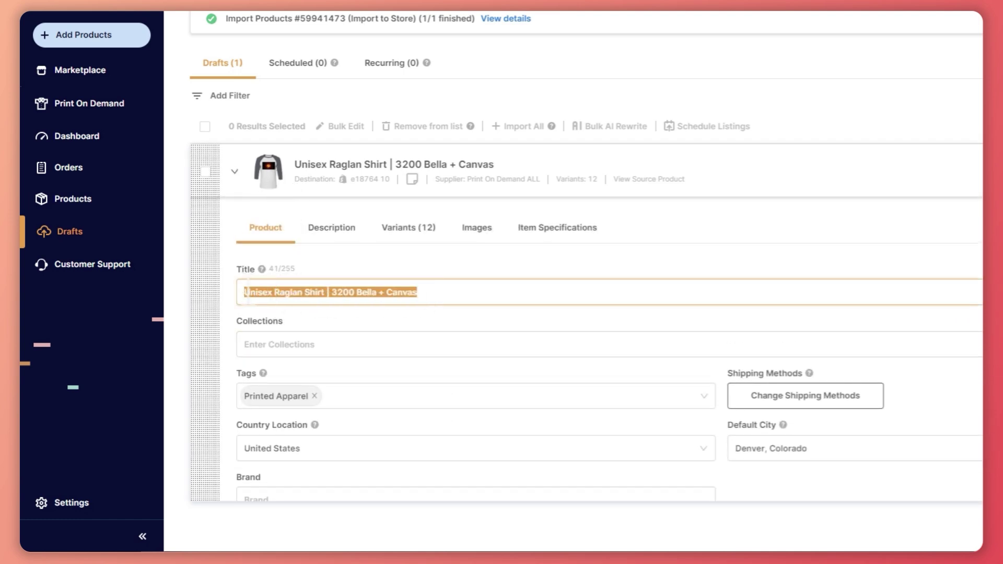
pyautogui.write('SAMPLE TUTORIAL SHIRT')
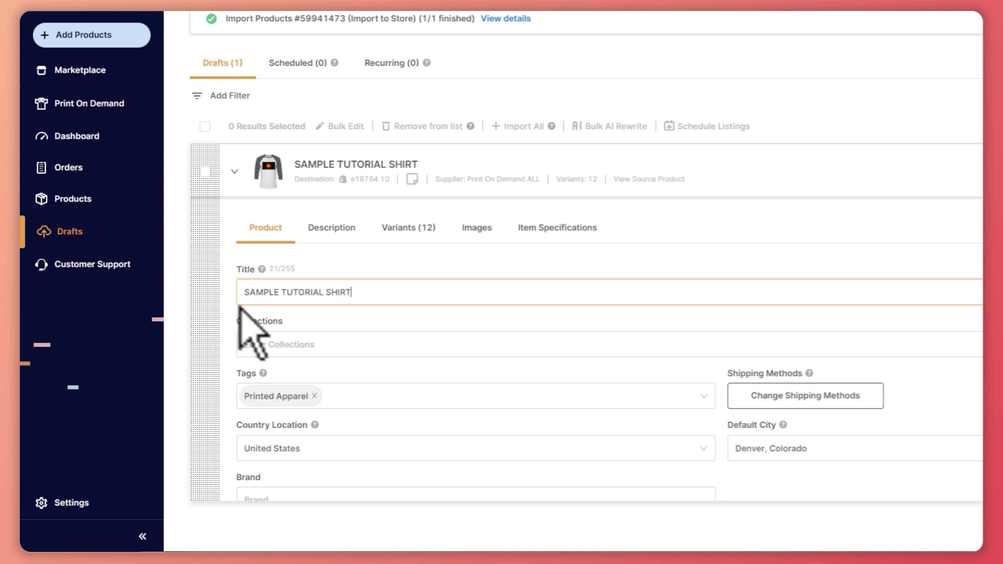
# Save & Import the SAMPLE TUTORIAL SHIRT draft and check Products for the import.
pyautogui.click(267, 344)
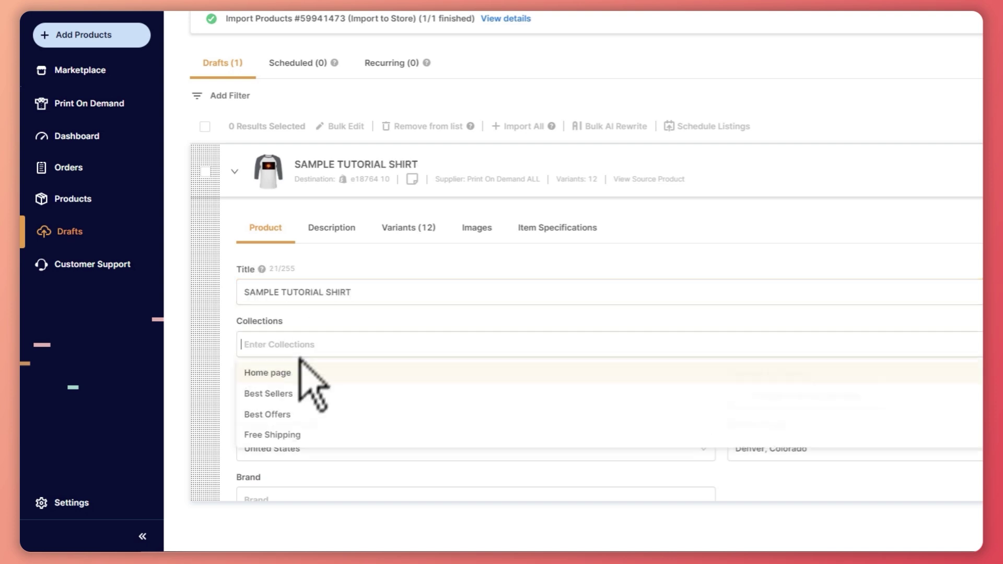
pyautogui.scroll(-2, 306, 380)
pyautogui.click(298, 335)
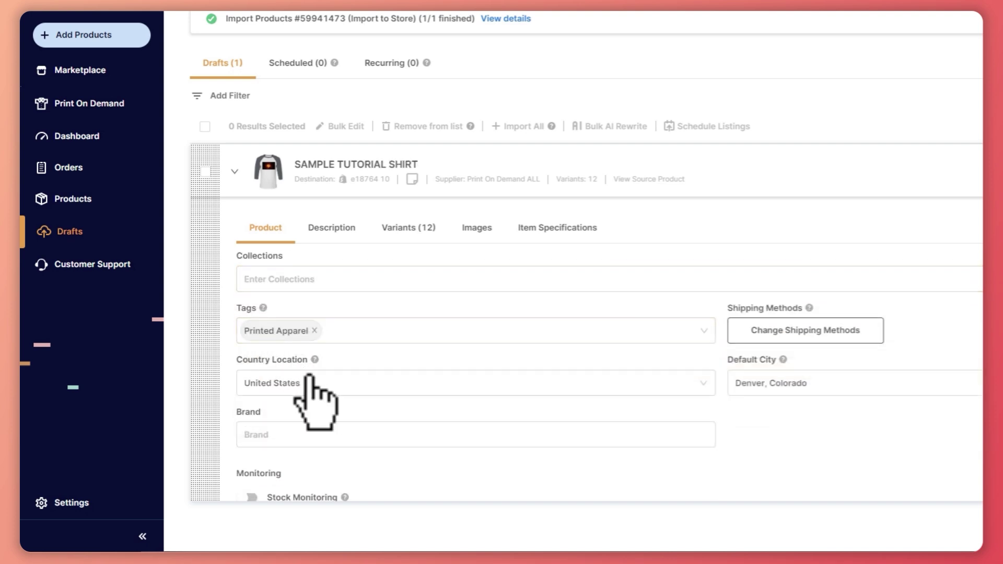
pyautogui.scroll(-2, 310, 377)
pyautogui.scroll(2, 766, 318)
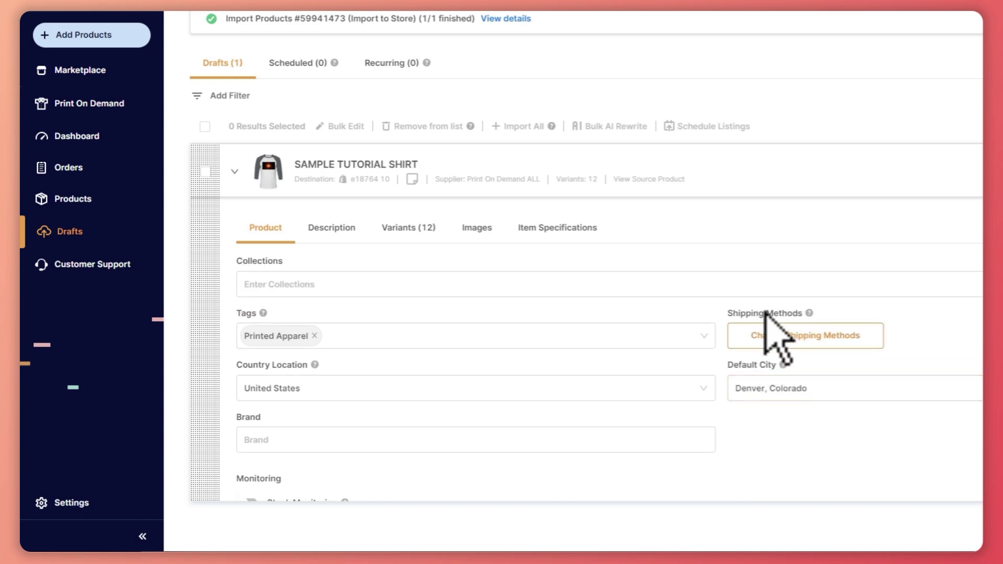
pyautogui.scroll(-3, 566, 397)
pyautogui.scroll(4, 401, 429)
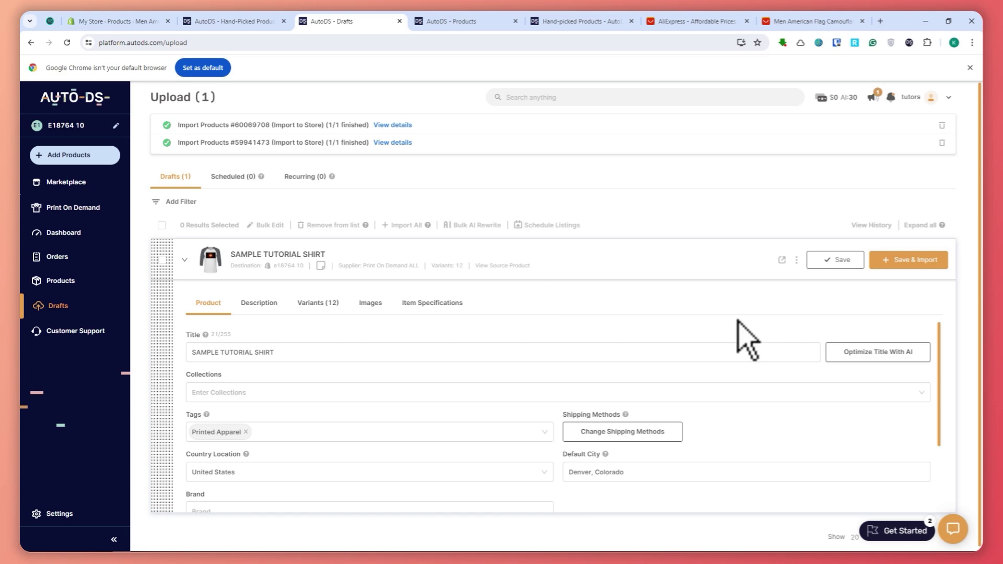
pyautogui.click(937, 264)
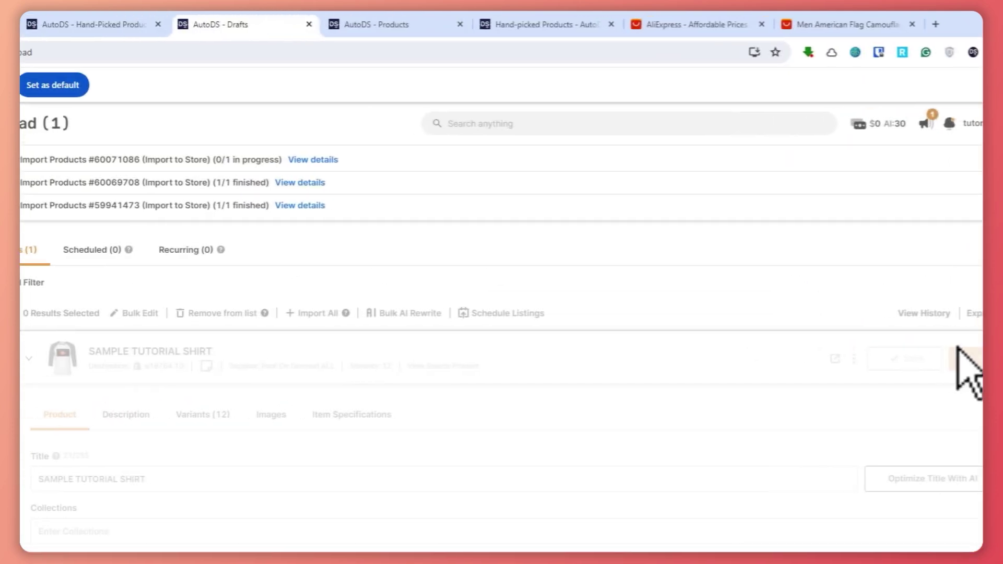
pyautogui.click(94, 369)
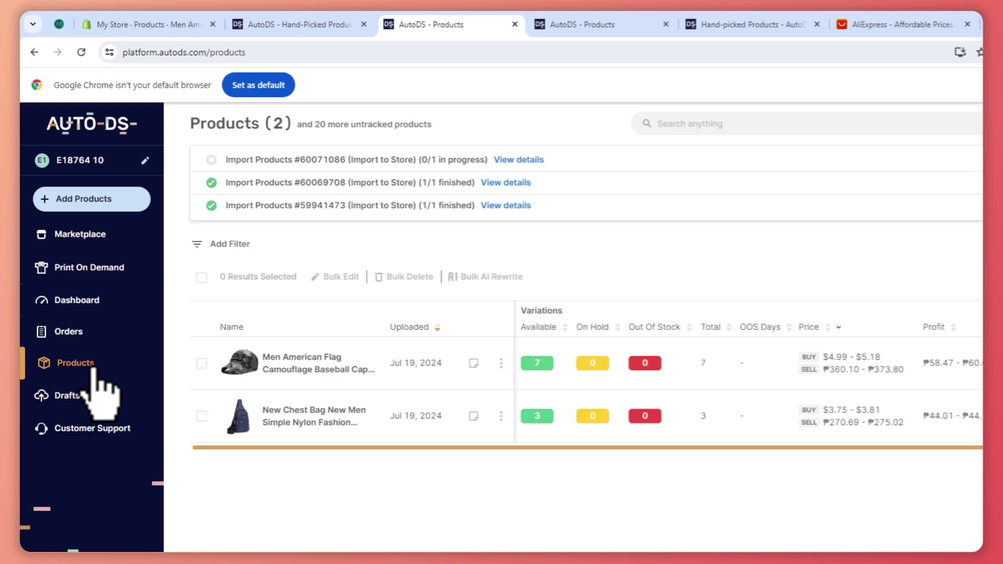
# Watch the SAMPLE TUTORIAL SHIRT import complete, then go back to Print On Demand.
pyautogui.moveTo(225, 159); pyautogui.dragTo(453, 161)
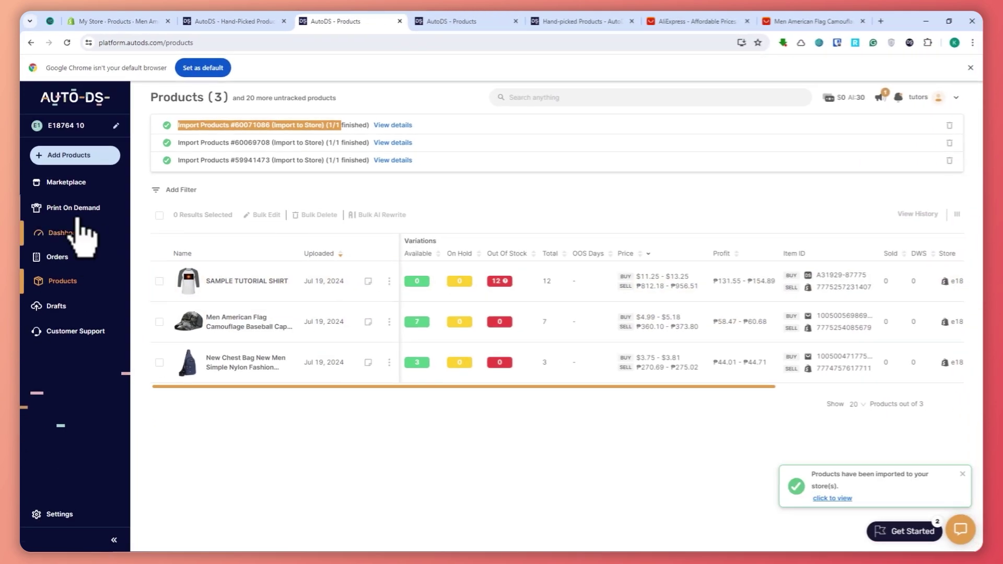
pyautogui.click(70, 207)
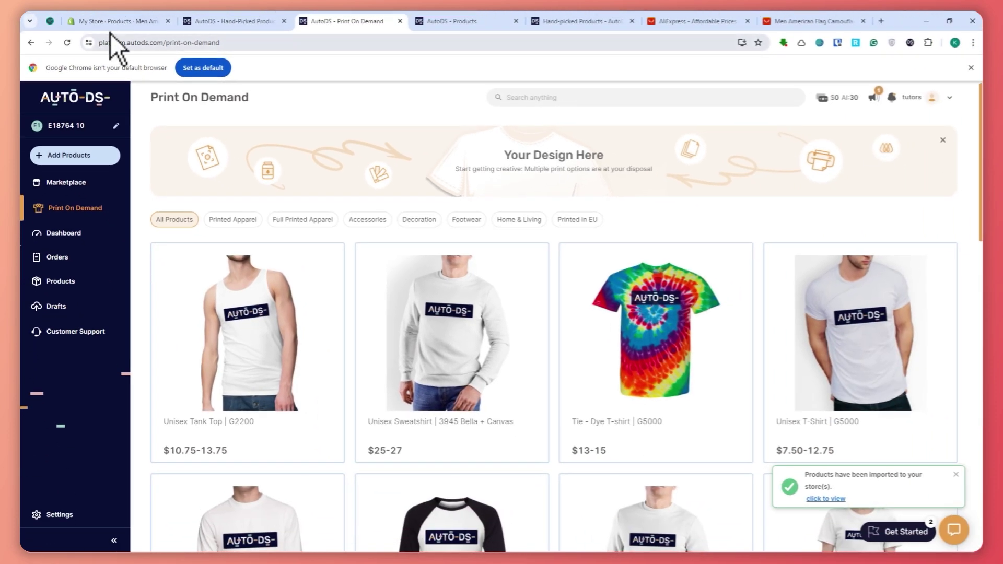
# Look over the Shopify products list, then open the AutoDS Products list.
pyautogui.click(108, 22)
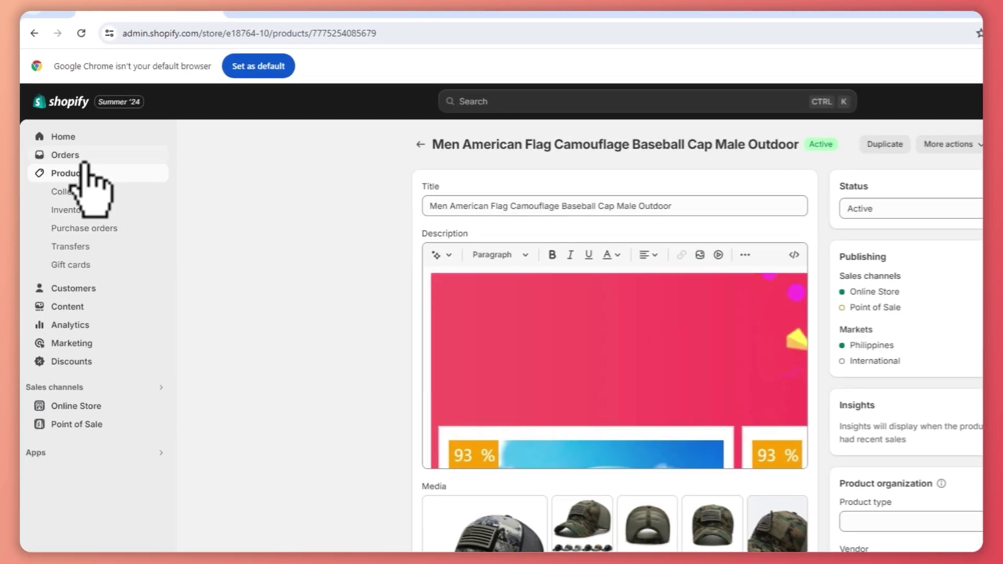
pyautogui.click(87, 173)
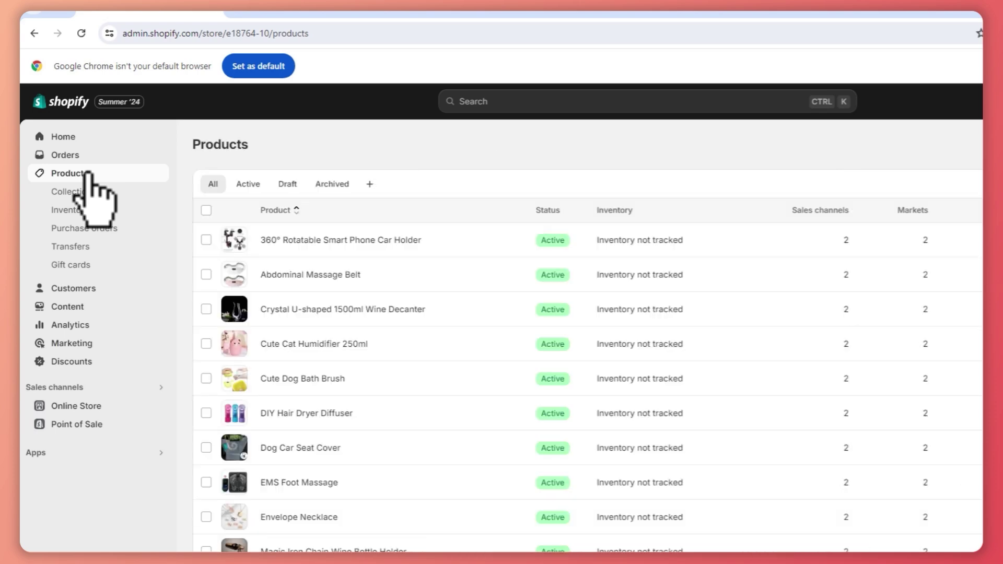
pyautogui.scroll(-2, 345, 303)
pyautogui.scroll(-5, 340, 289)
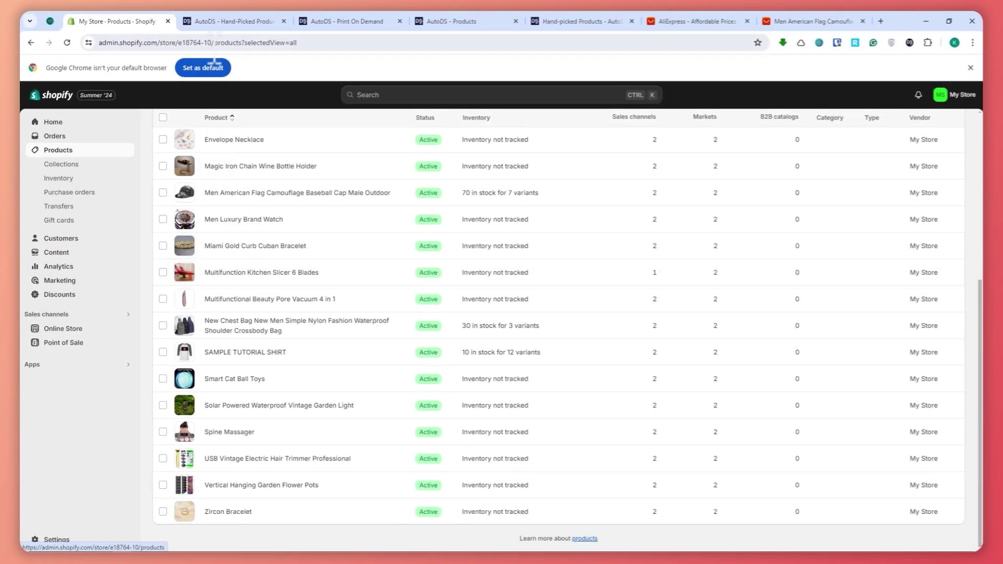
pyautogui.click(235, 21)
pyautogui.click(86, 437)
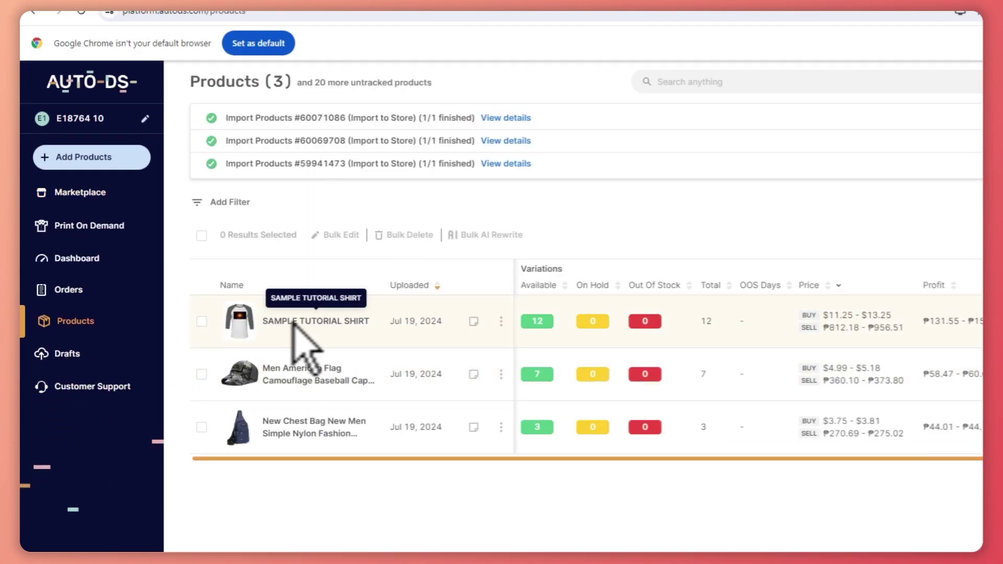
# Open the SAMPLE TUTORIAL SHIRT product page in Shopify to review it.
pyautogui.click(174, 23)
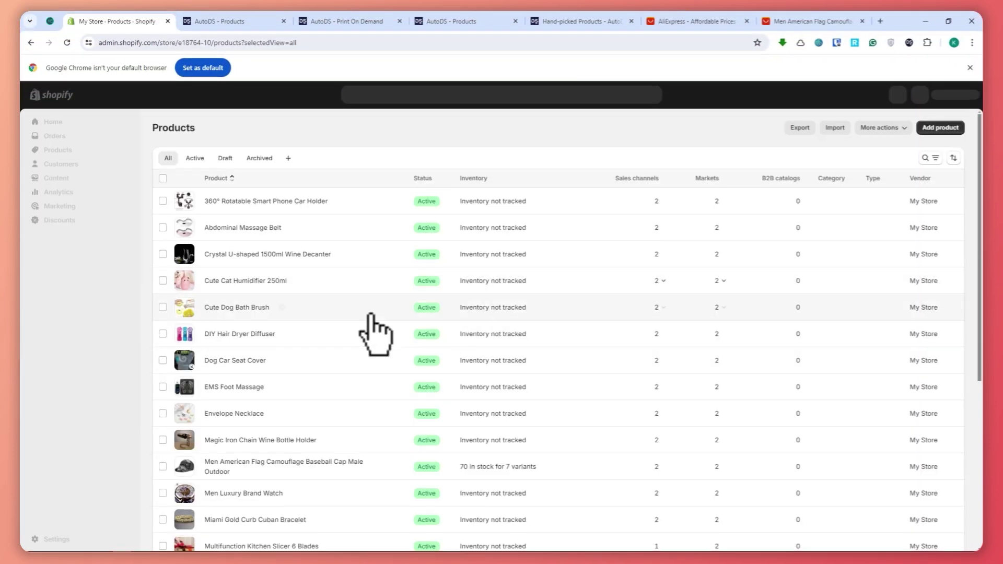
pyautogui.scroll(-1, 327, 320)
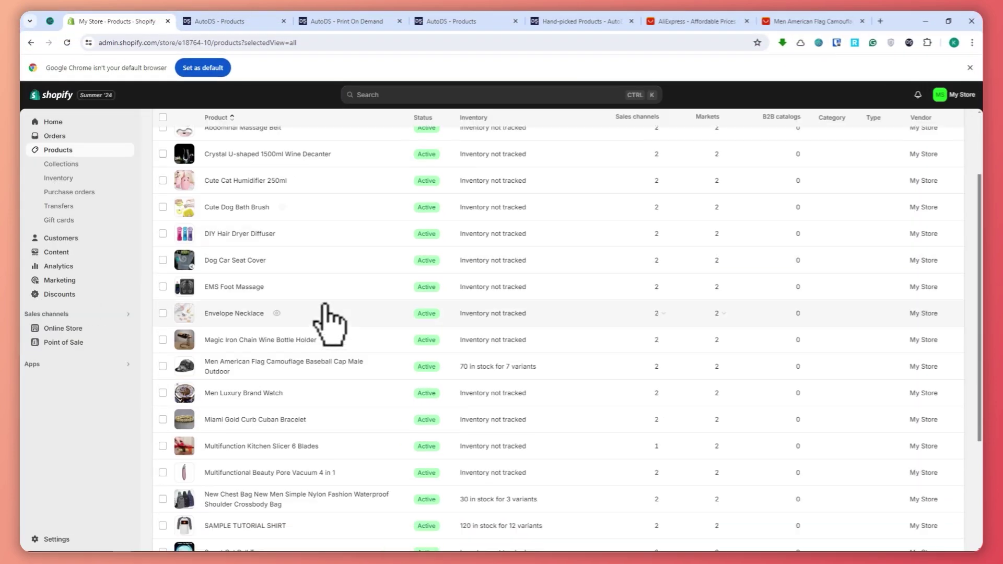
pyautogui.scroll(2, 242, 233)
pyautogui.scroll(-1, 240, 285)
pyautogui.scroll(-4, 239, 285)
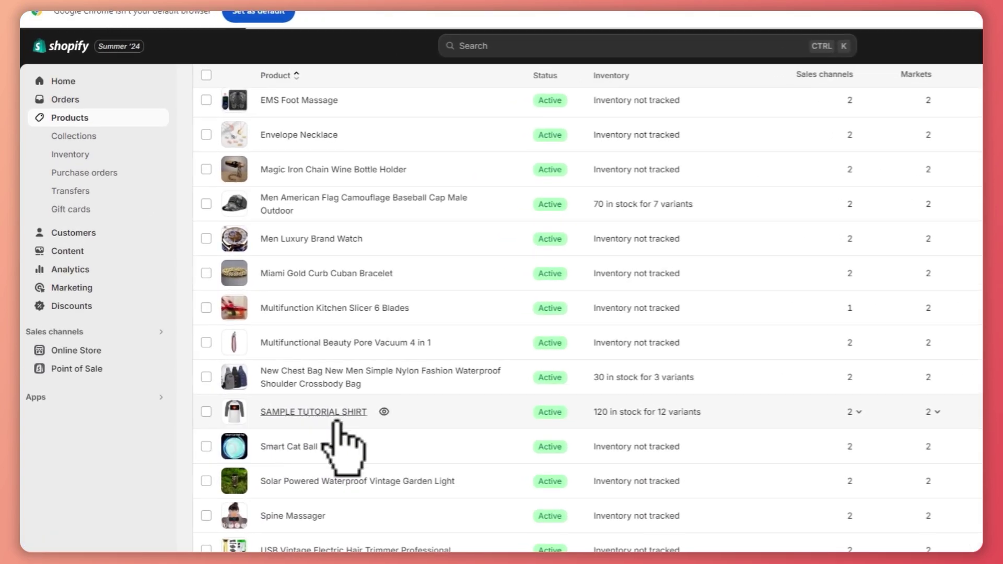
pyautogui.click(336, 415)
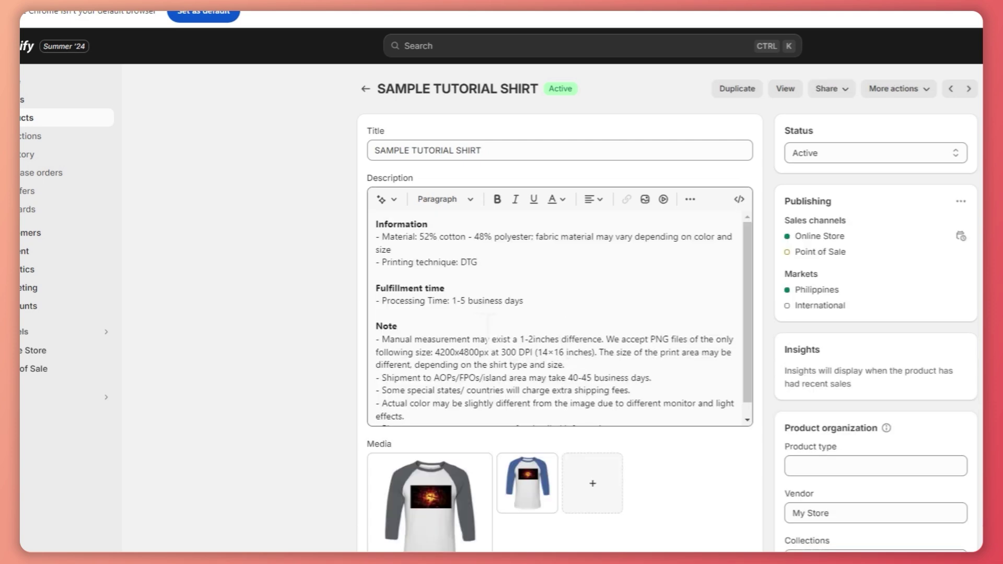
pyautogui.click(488, 325)
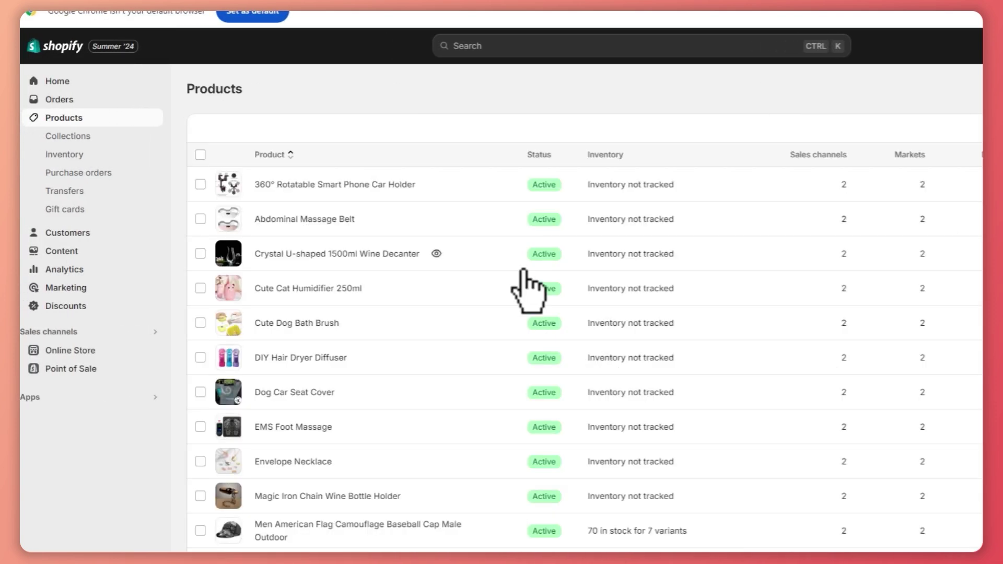
pyautogui.moveTo(522, 286); pyautogui.dragTo(598, 336)
pyautogui.click(465, 100)
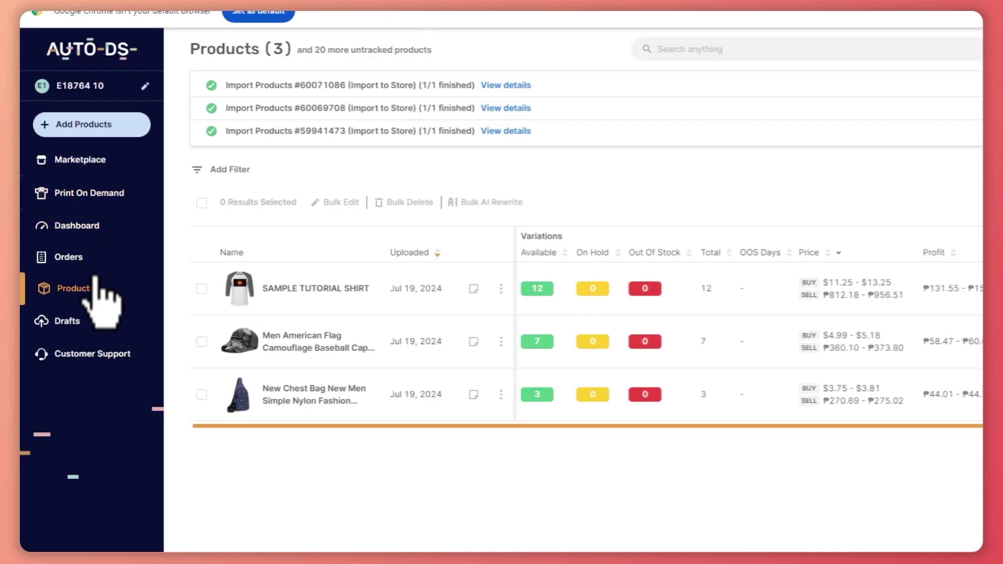
# Browse the Print On Demand hoodies, tank tops and T-shirts, then open the Dashboard.
pyautogui.click(79, 194)
pyautogui.scroll(-10, 448, 336)
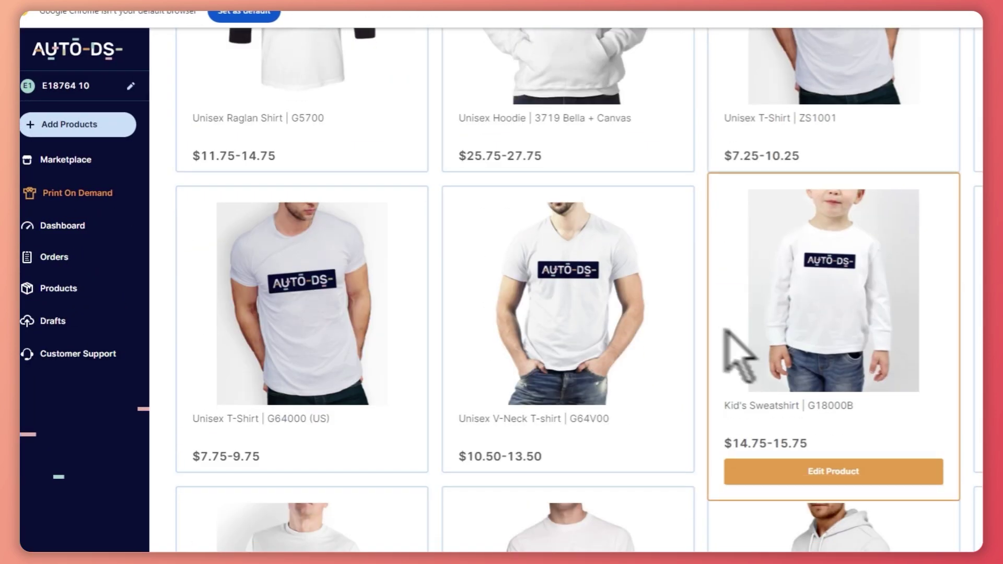
pyautogui.scroll(4, 609, 336)
pyautogui.scroll(-20, 638, 313)
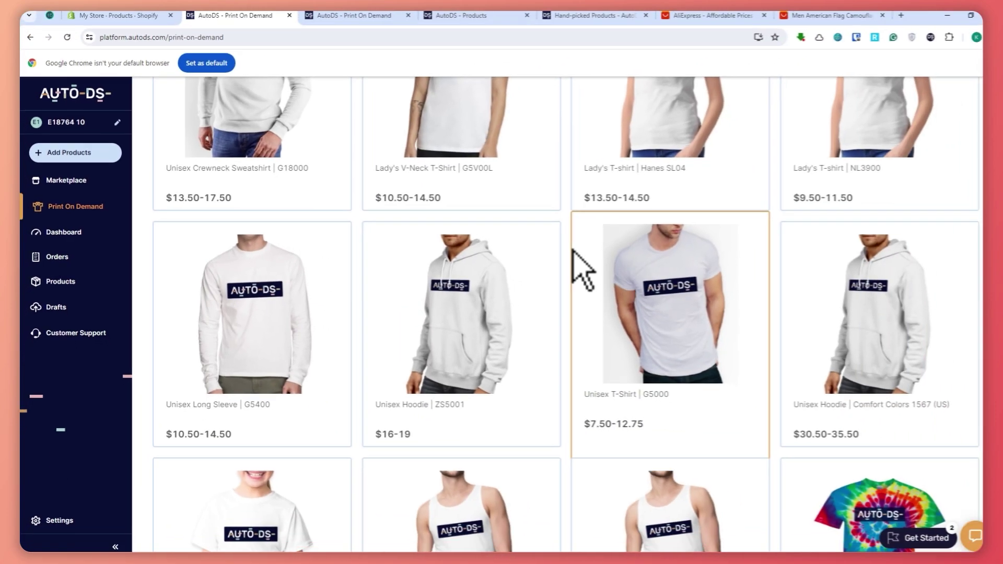
pyautogui.scroll(-8, 611, 259)
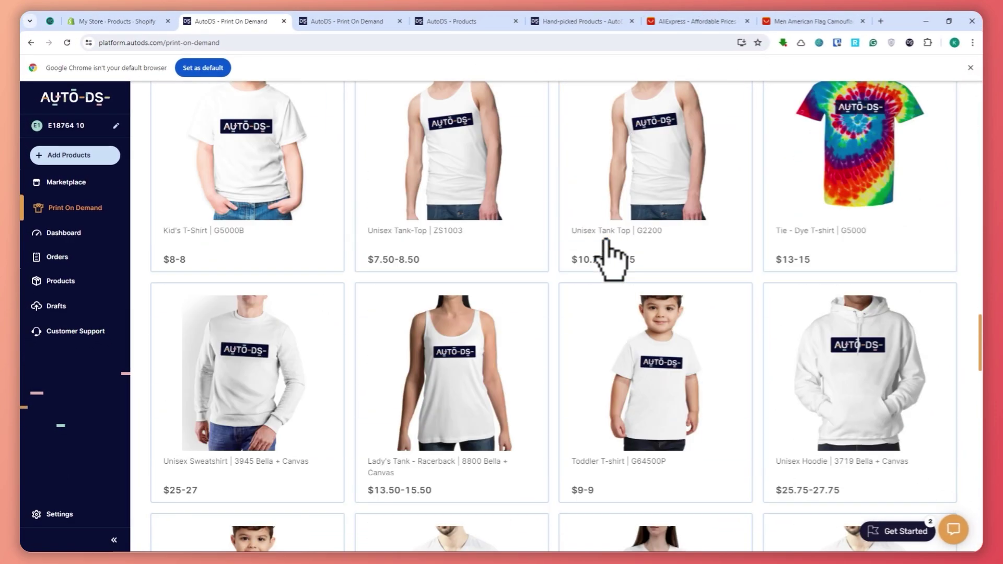
pyautogui.scroll(-5, 601, 389)
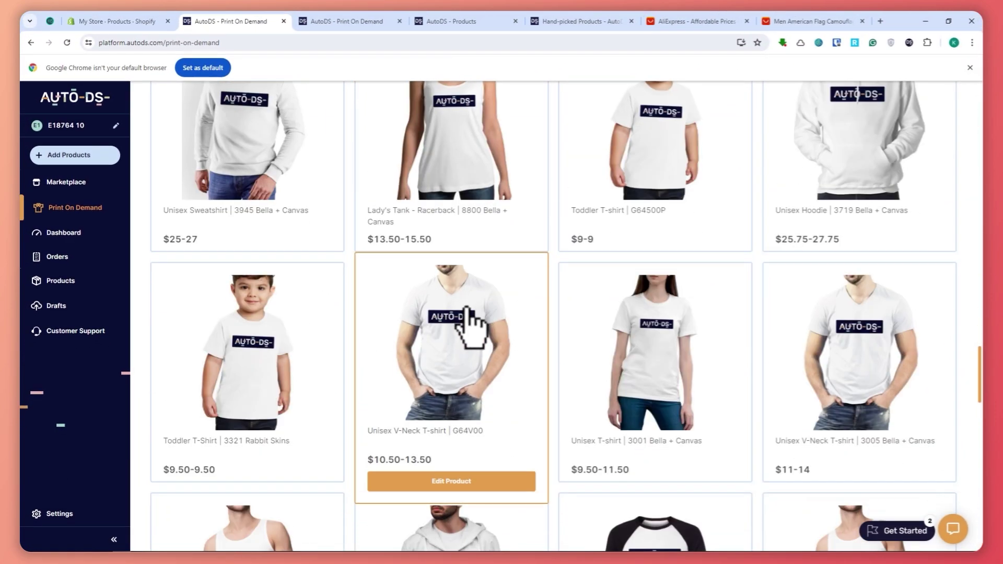
pyautogui.scroll(-5, 672, 345)
pyautogui.scroll(-1, 873, 414)
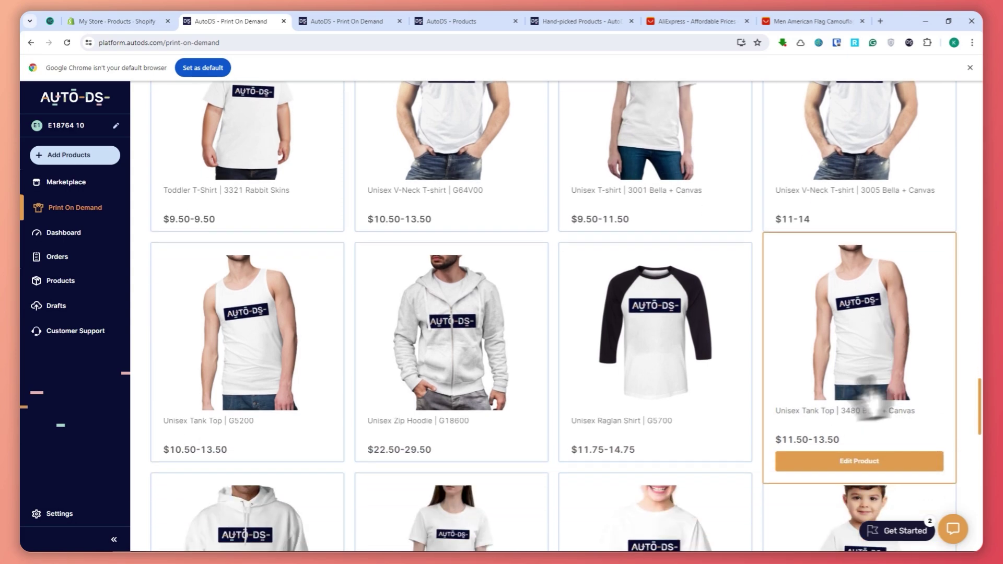
pyautogui.scroll(-4, 873, 405)
pyautogui.scroll(-3, 622, 293)
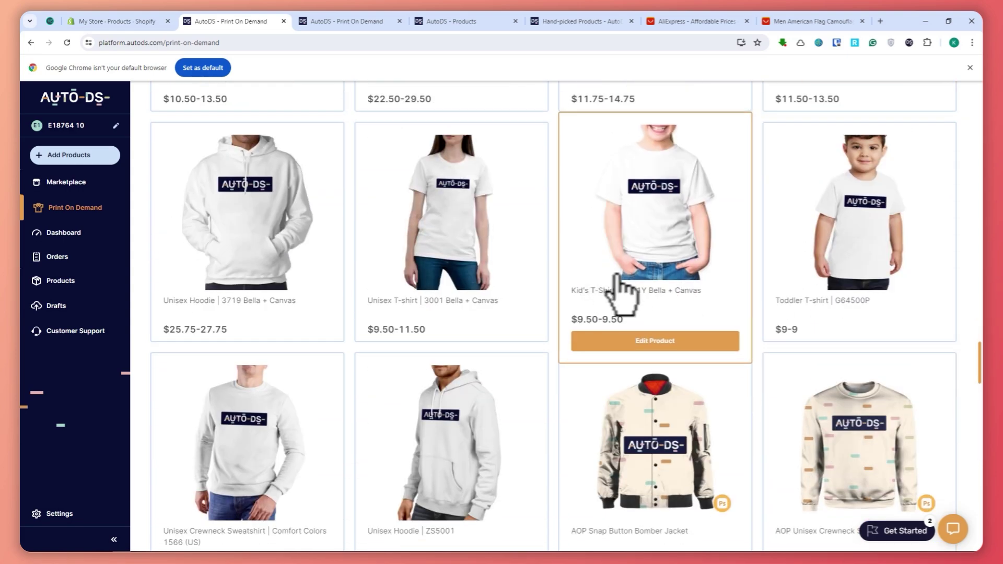
pyautogui.scroll(-18, 587, 369)
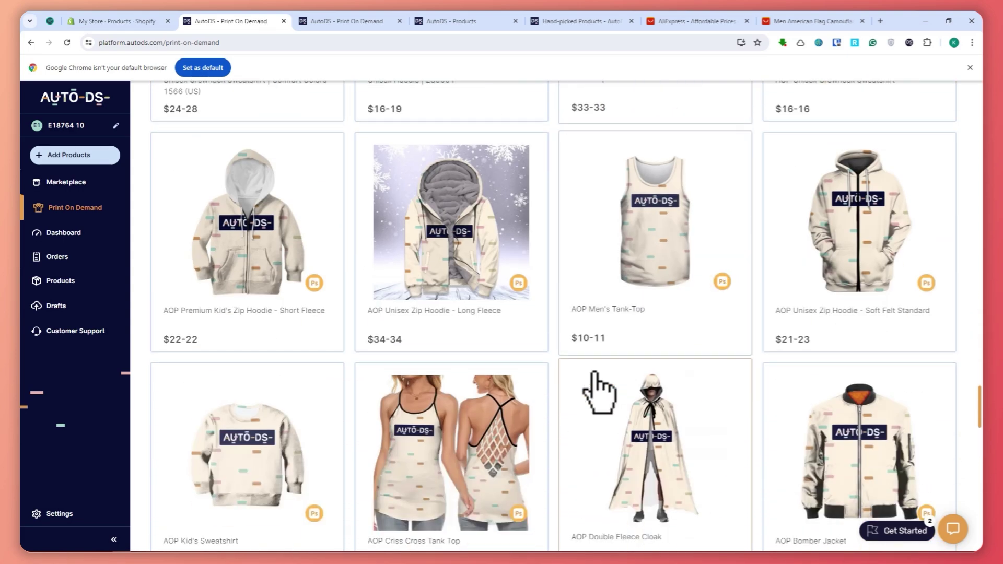
pyautogui.scroll(20, 587, 371)
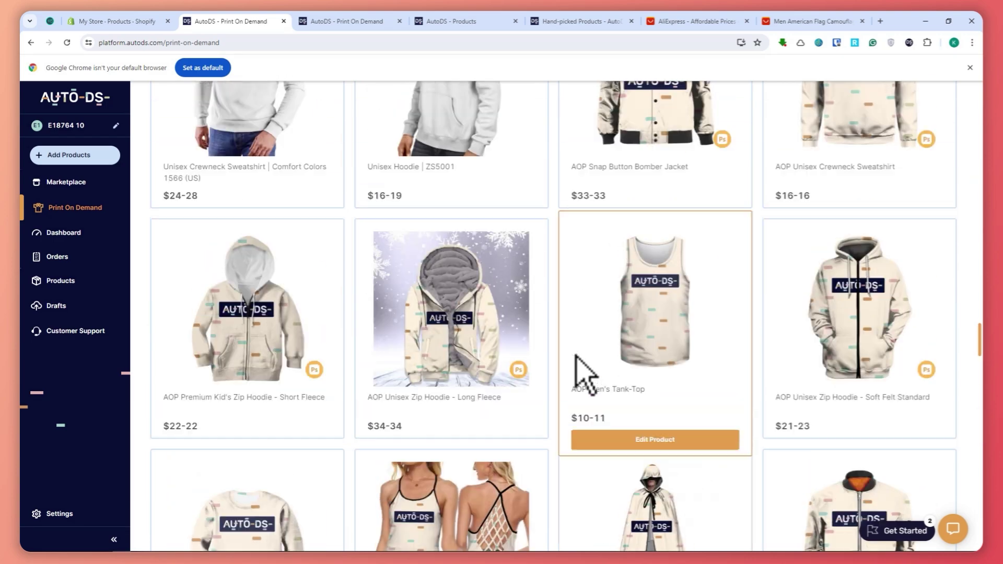
pyautogui.scroll(4, 564, 348)
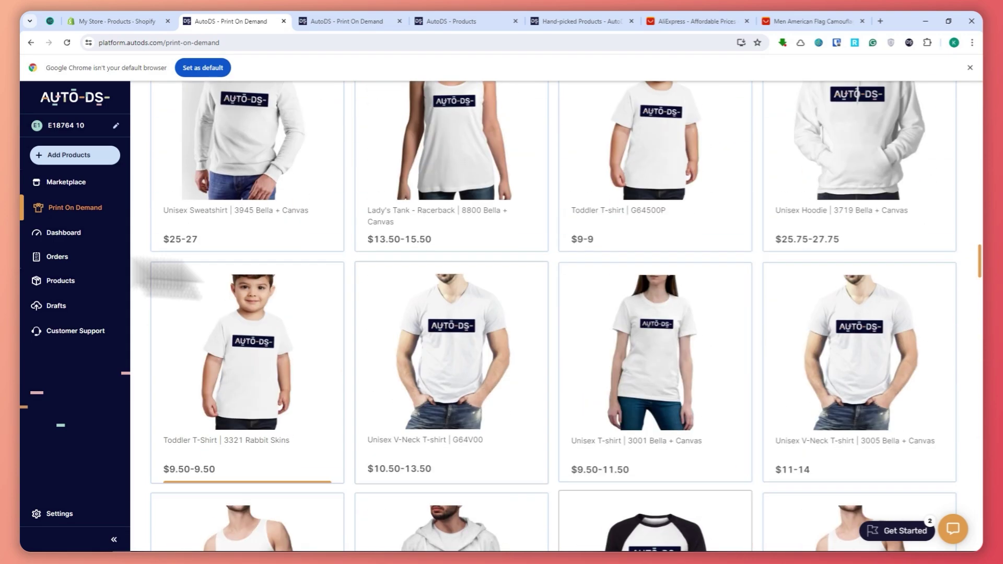
pyautogui.click(63, 233)
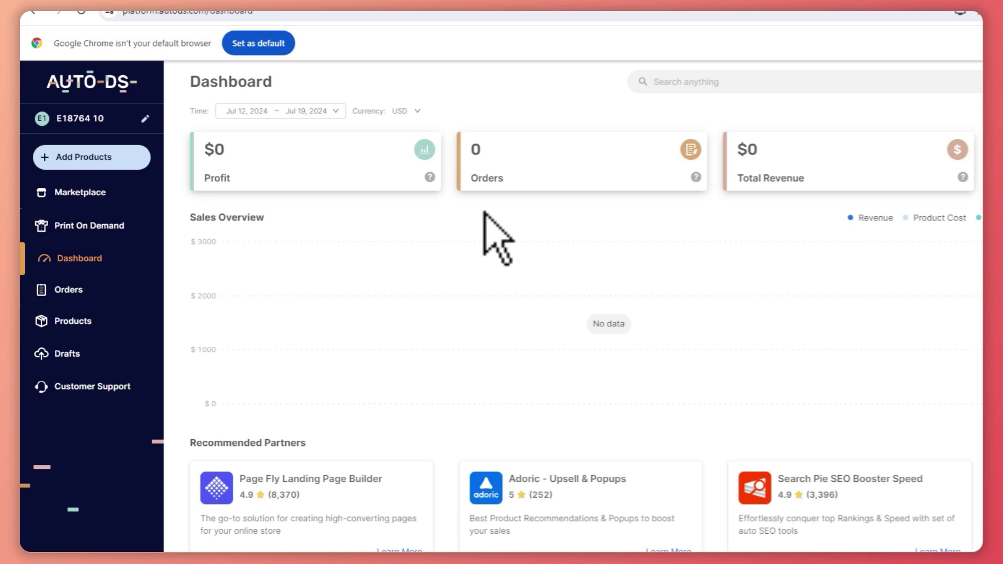
# Review the Dashboard's $0 revenue, 0 orders and date range, then open Orders.
pyautogui.moveTo(476, 180); pyautogui.dragTo(764, 216)
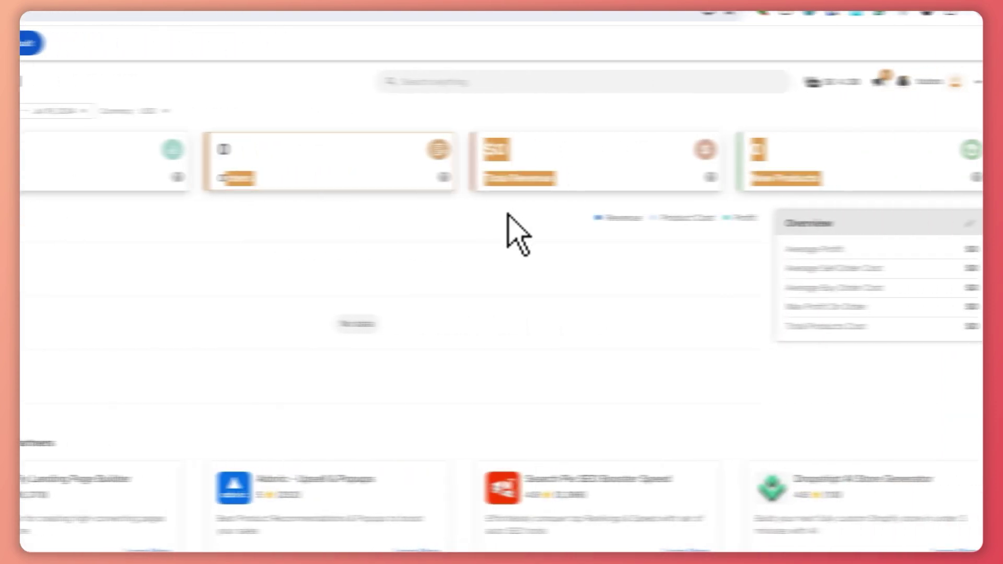
pyautogui.click(472, 220)
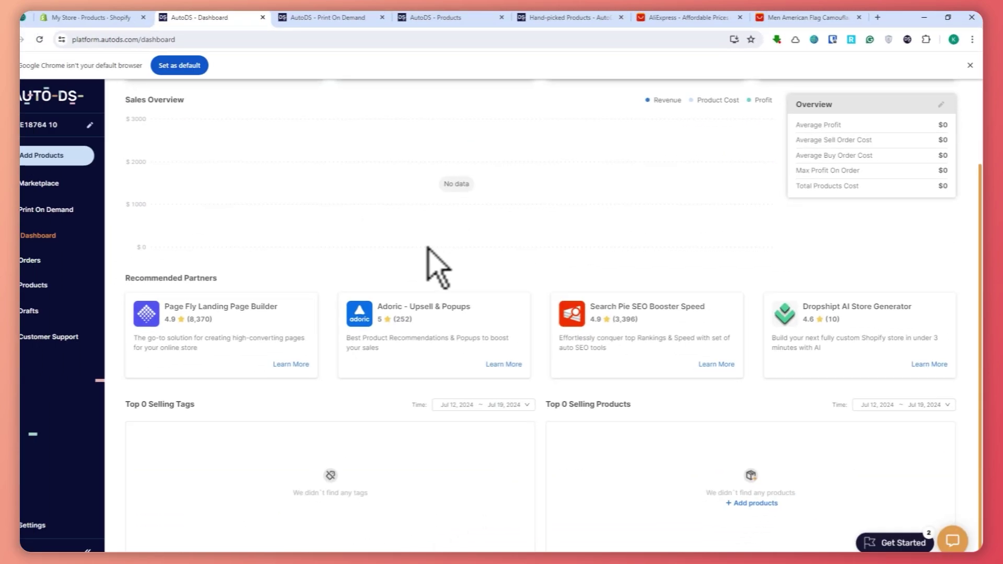
pyautogui.click(246, 122)
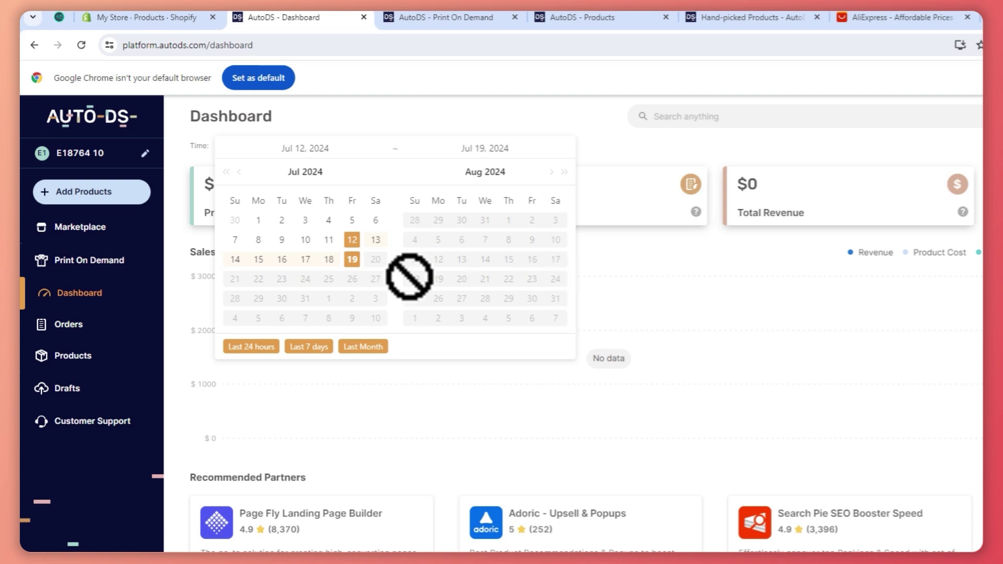
pyautogui.click(701, 305)
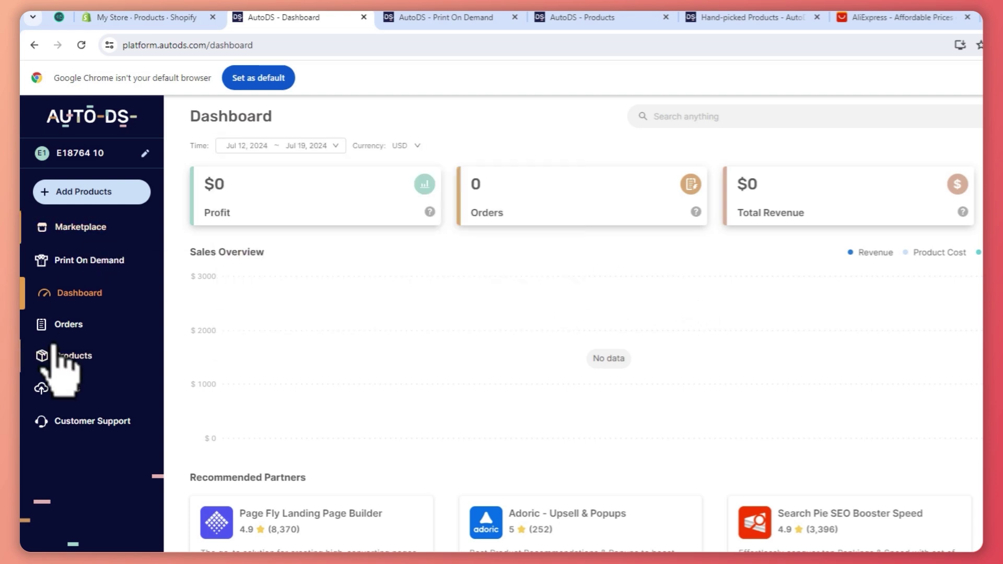
pyautogui.click(73, 328)
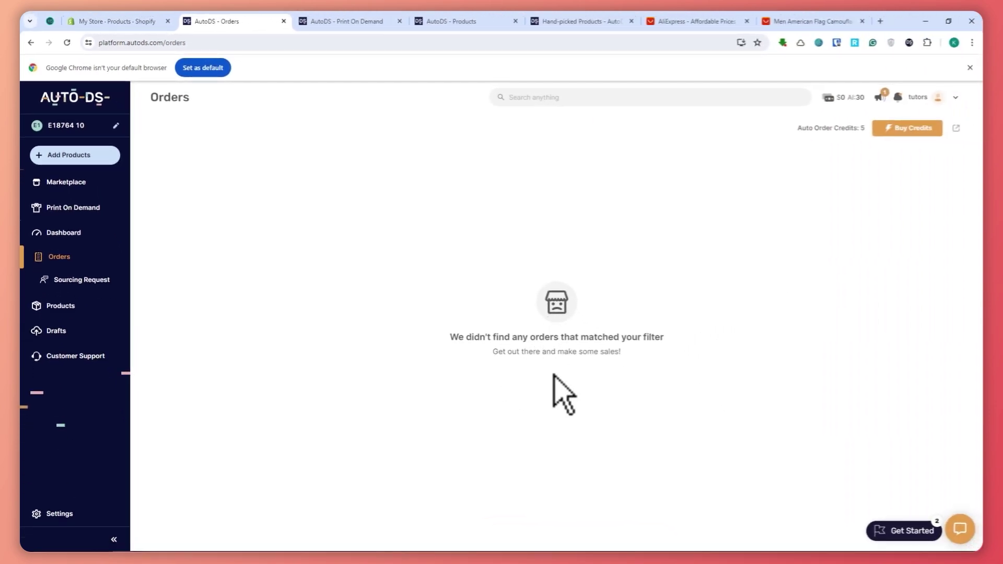
# Review the empty Sourcing Request page and highlight its Customizable Branding heading.
pyautogui.click(78, 279)
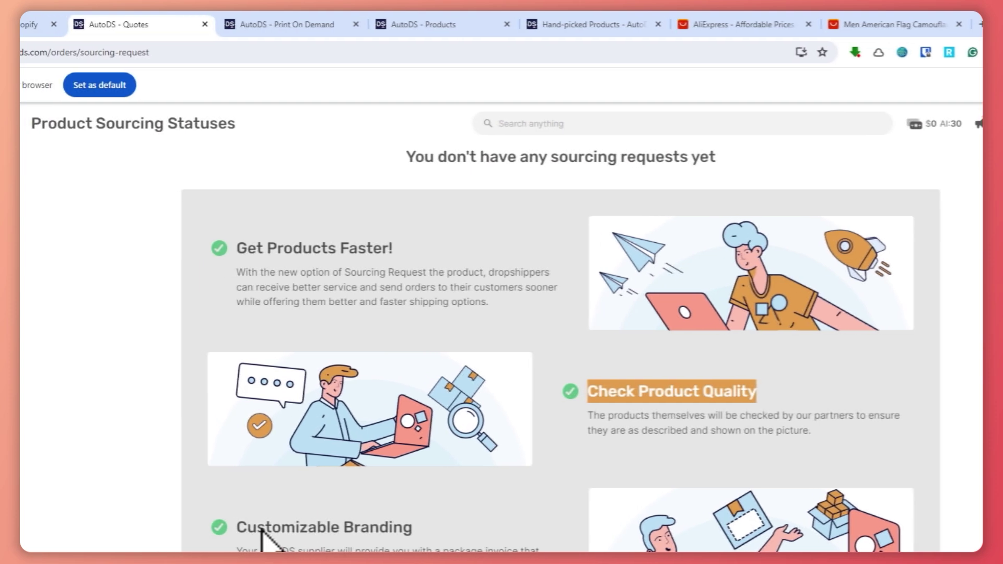
pyautogui.moveTo(258, 528); pyautogui.dragTo(345, 529)
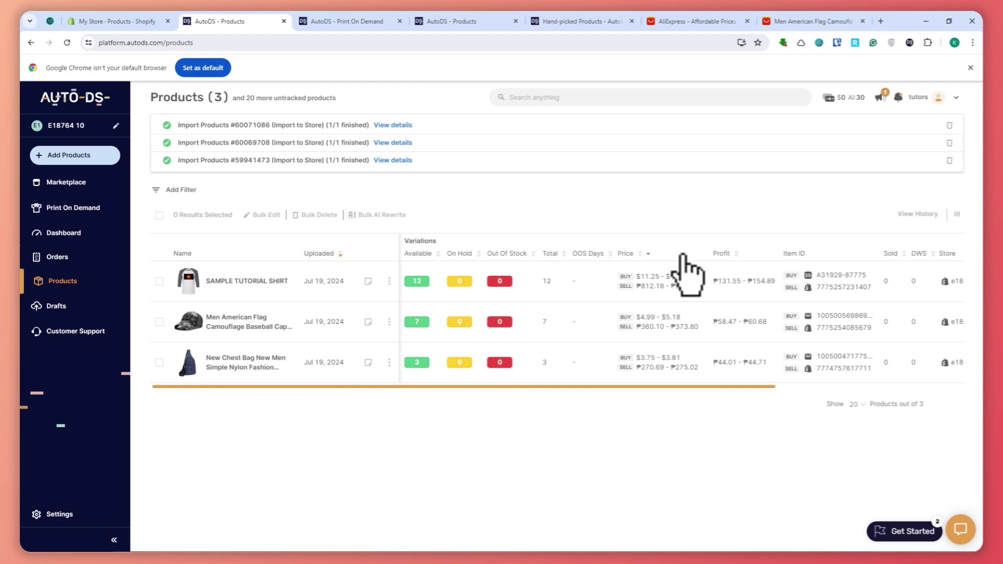
# Check Drafts and the empty support inbox, then view the AliExpress CN lister defaults in Settings.
pyautogui.click(78, 307)
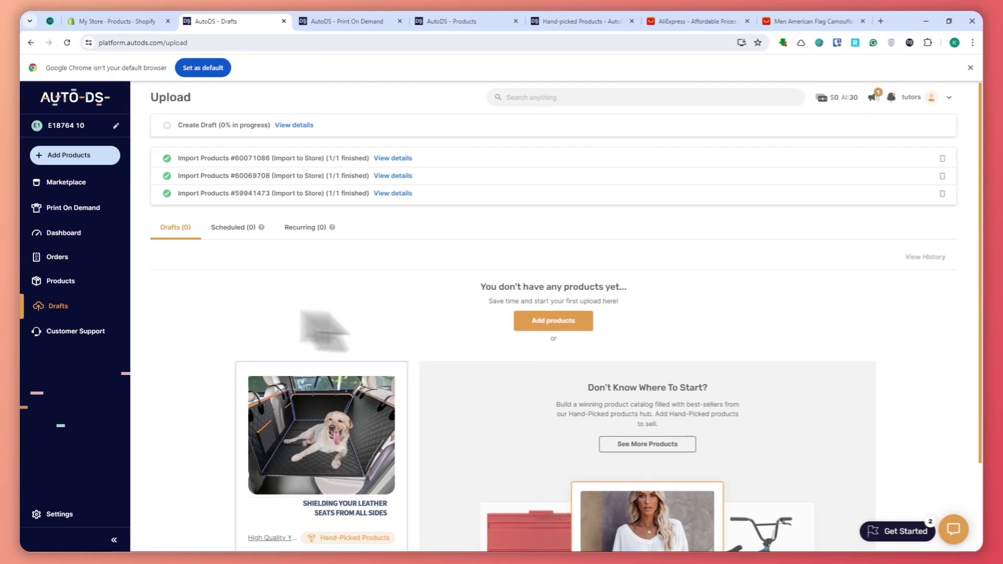
pyautogui.click(92, 335)
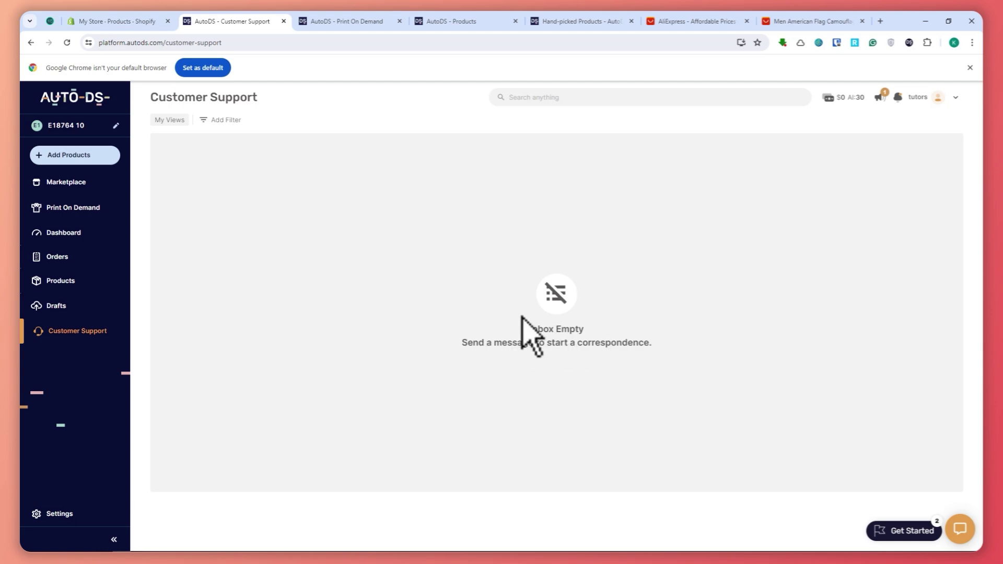
pyautogui.click(36, 513)
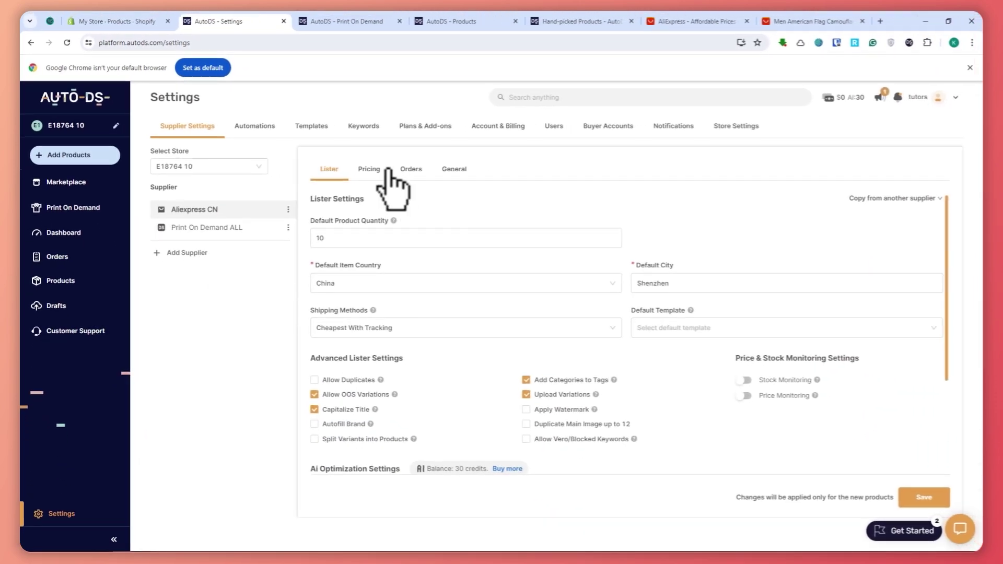
# Browse the supplier Pricing, Orders and General tabs, then Automations, Templates and Keywords settings.
pyautogui.click(370, 170)
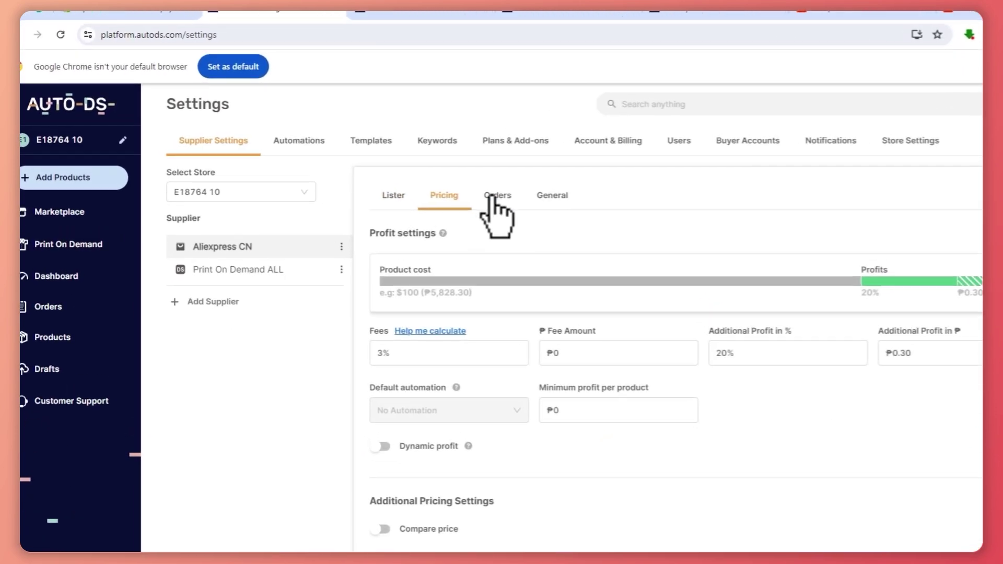
pyautogui.click(410, 169)
pyautogui.click(553, 196)
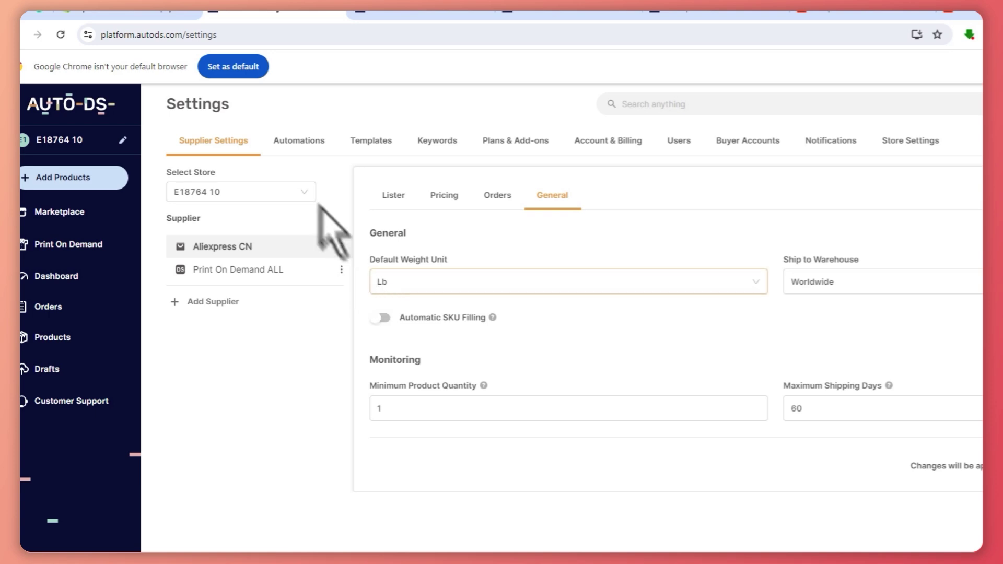
pyautogui.click(302, 146)
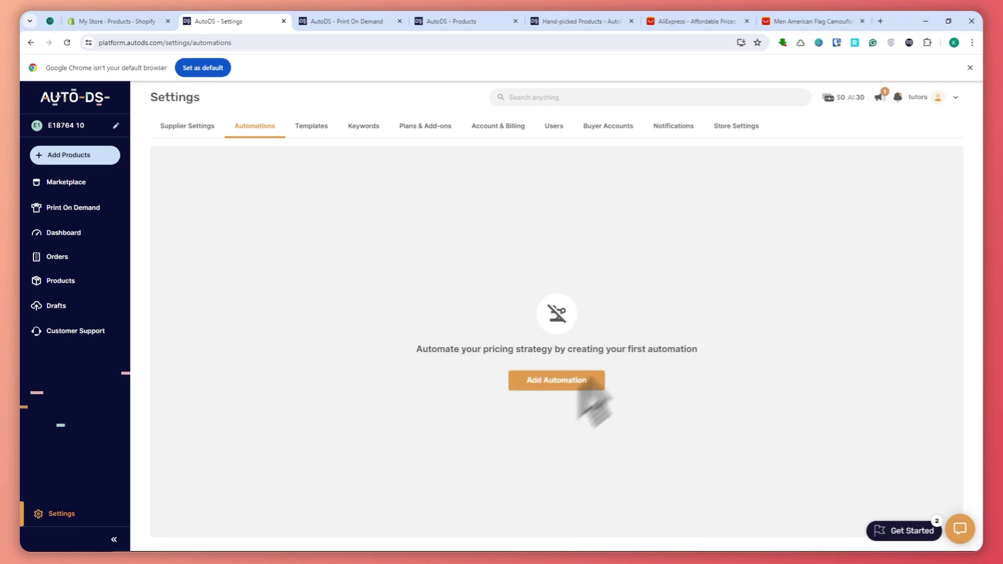
pyautogui.click(311, 126)
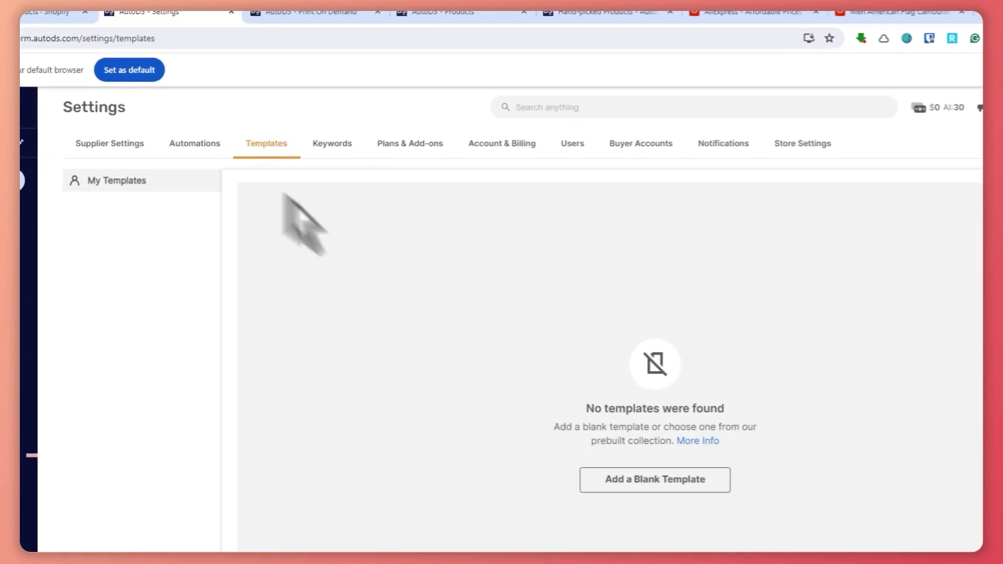
pyautogui.click(334, 149)
# Review Plans, Users, Buyer Accounts and Notifications, ending on Store Settings with PHP default currency.
pyautogui.click(400, 154)
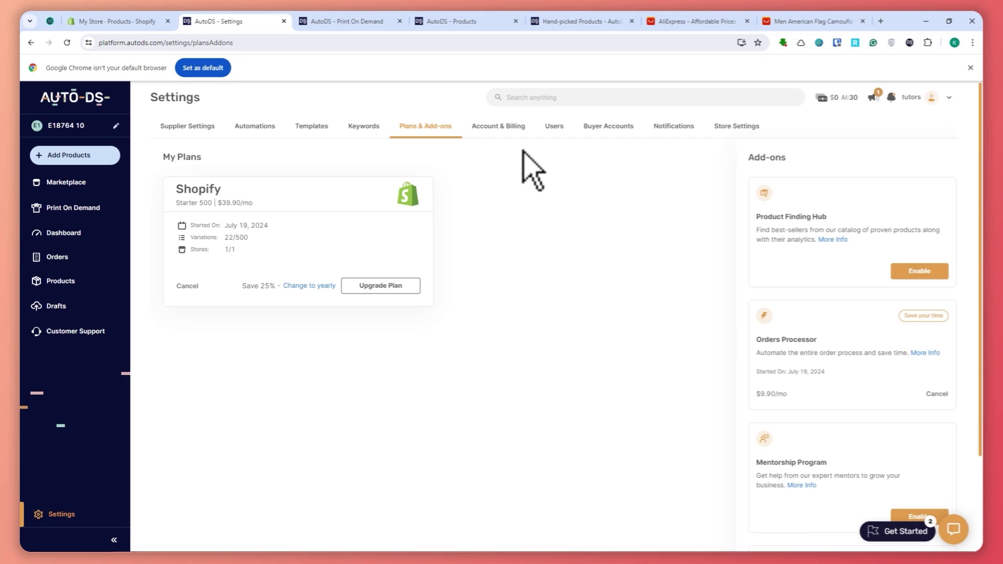
pyautogui.click(554, 126)
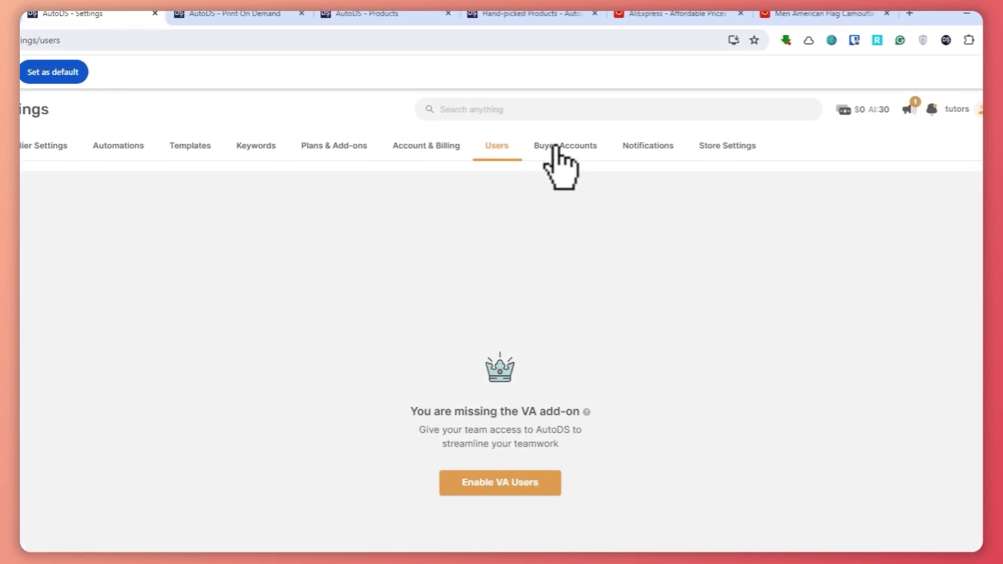
pyautogui.click(608, 126)
pyautogui.click(652, 149)
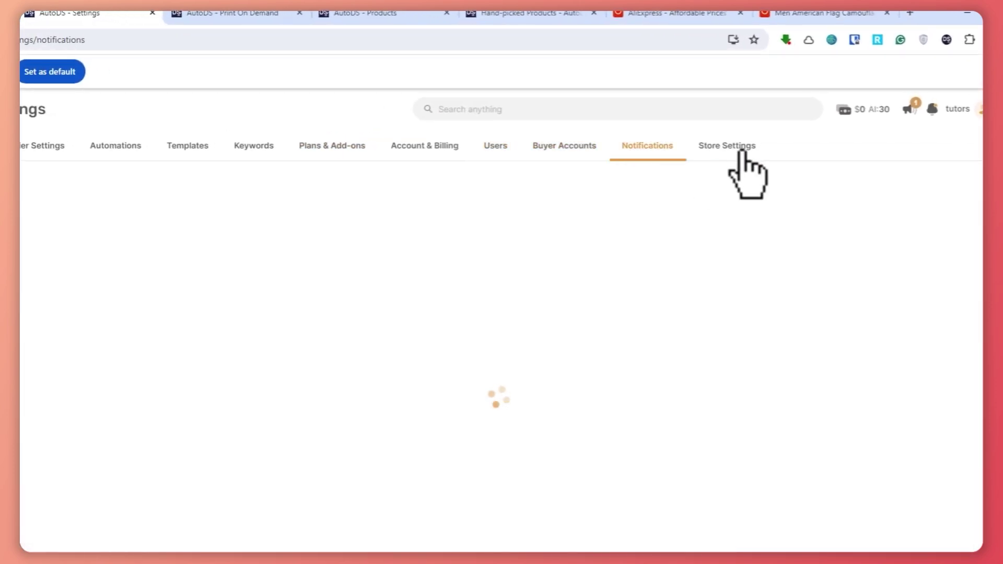
pyautogui.click(743, 151)
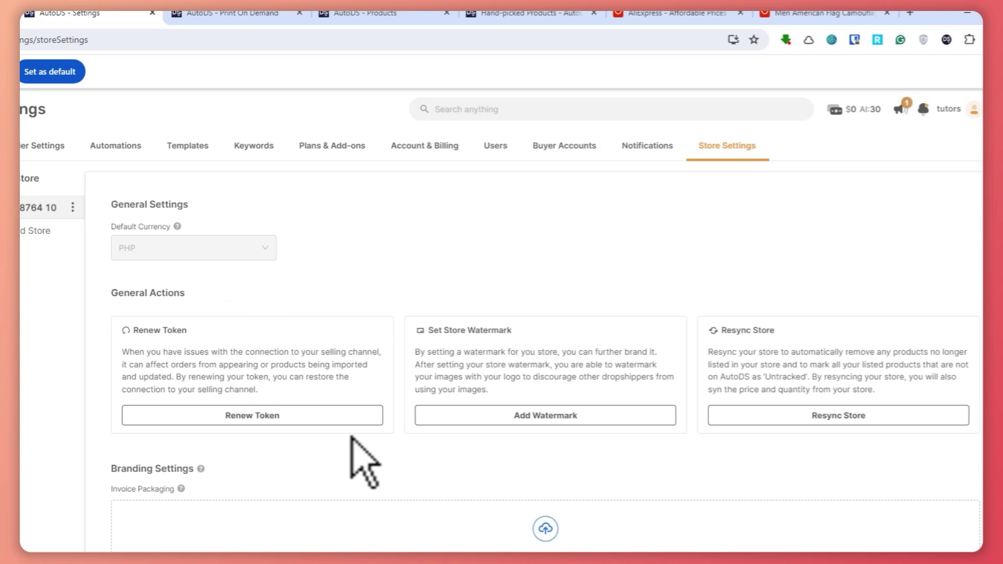
pyautogui.scroll(-3, 361, 460)
pyautogui.scroll(3, 374, 477)
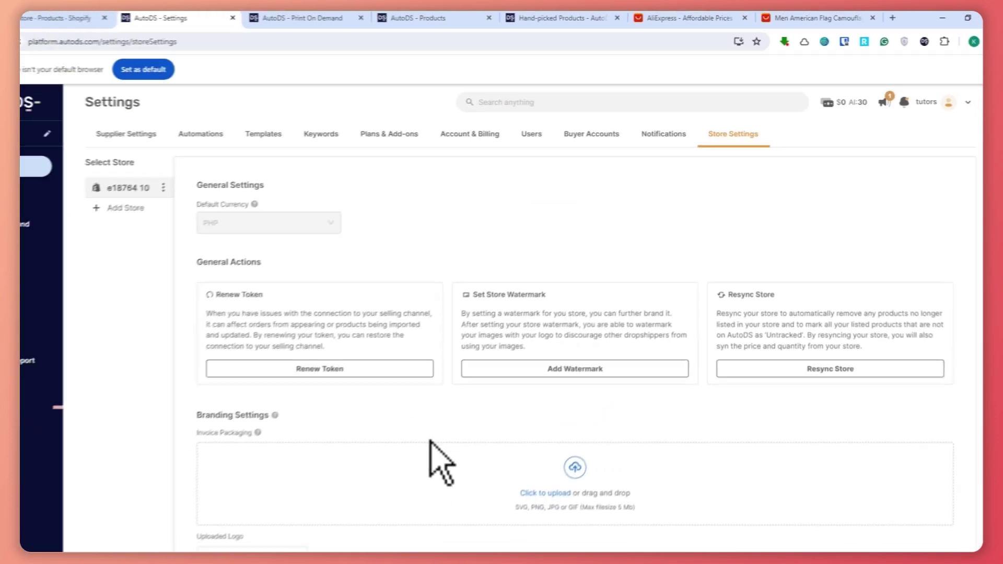